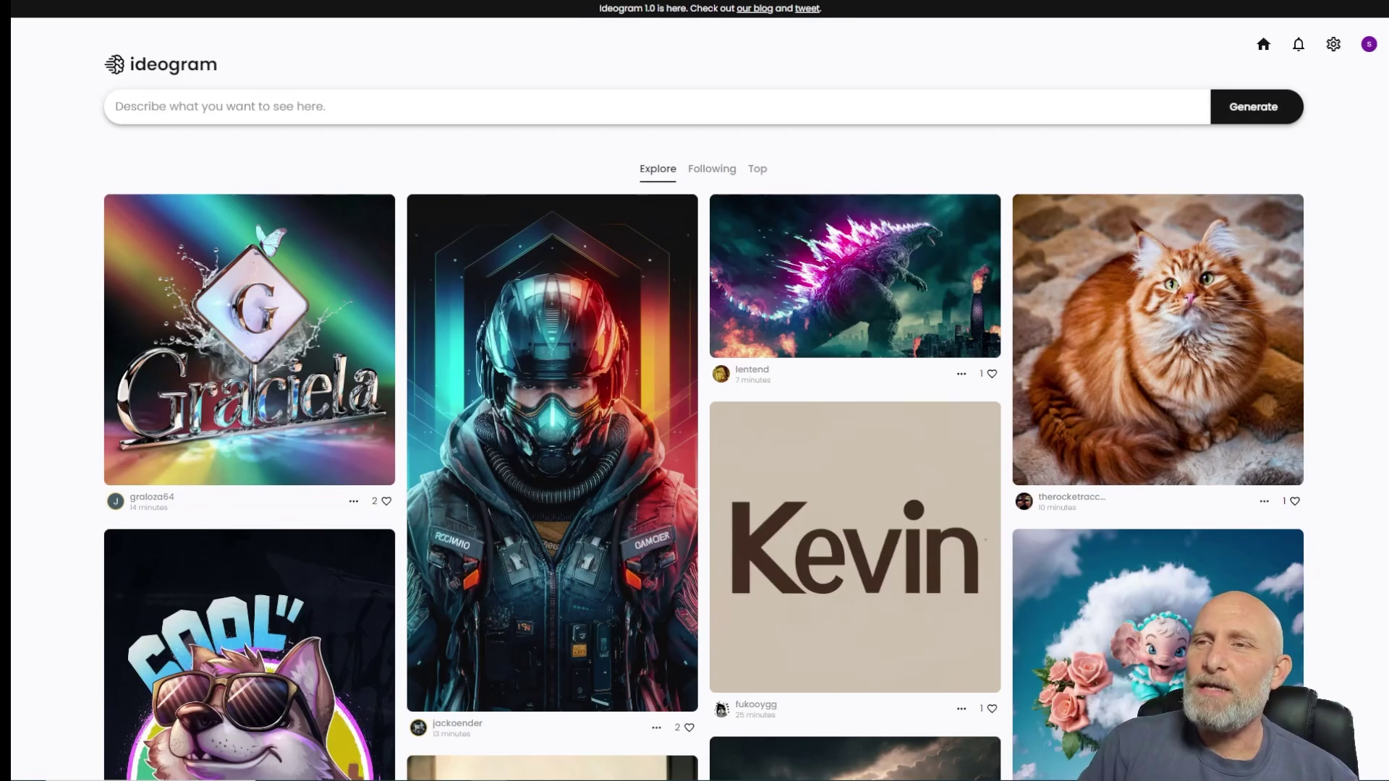
- Browse the Explore feed and view the generation settings, including the available aspect ratios
scroll(463, 478, down, 5)
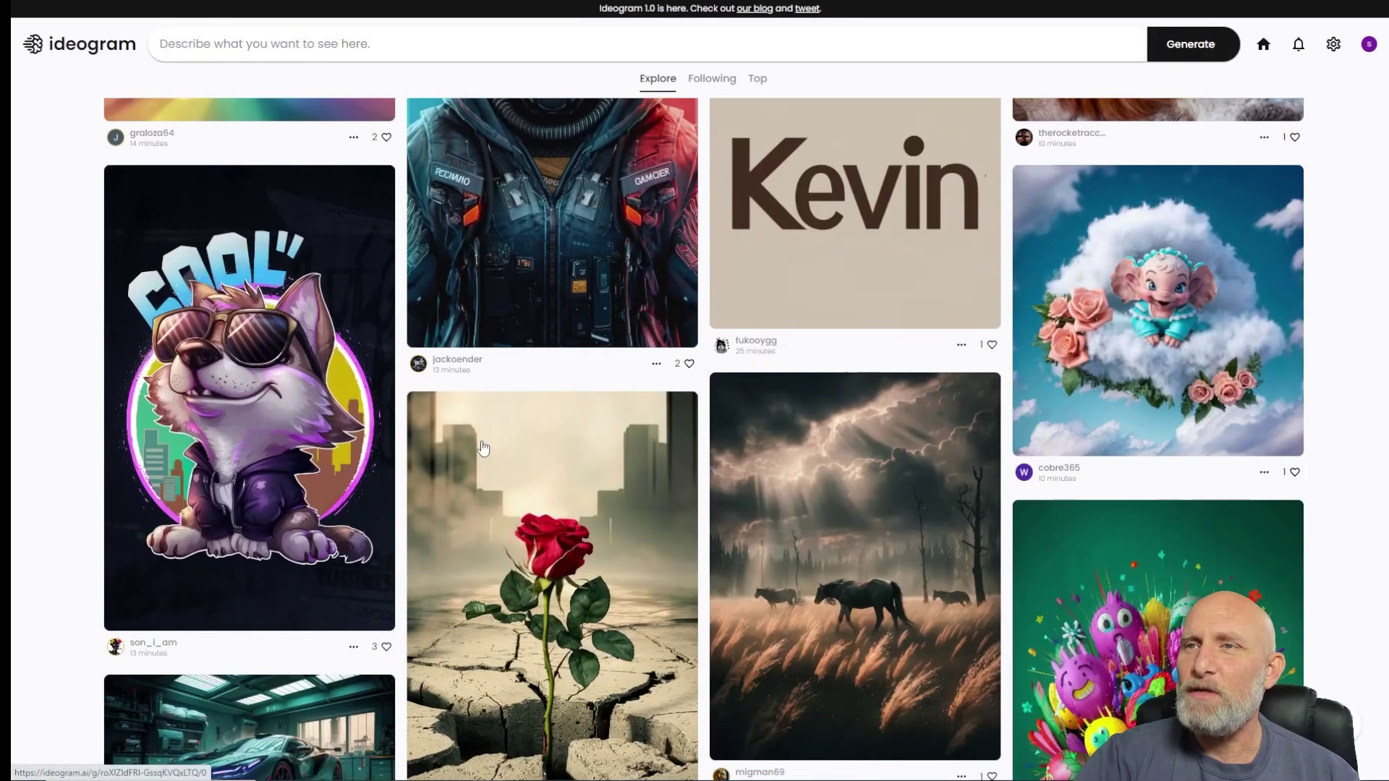
scroll(474, 394, up, 5)
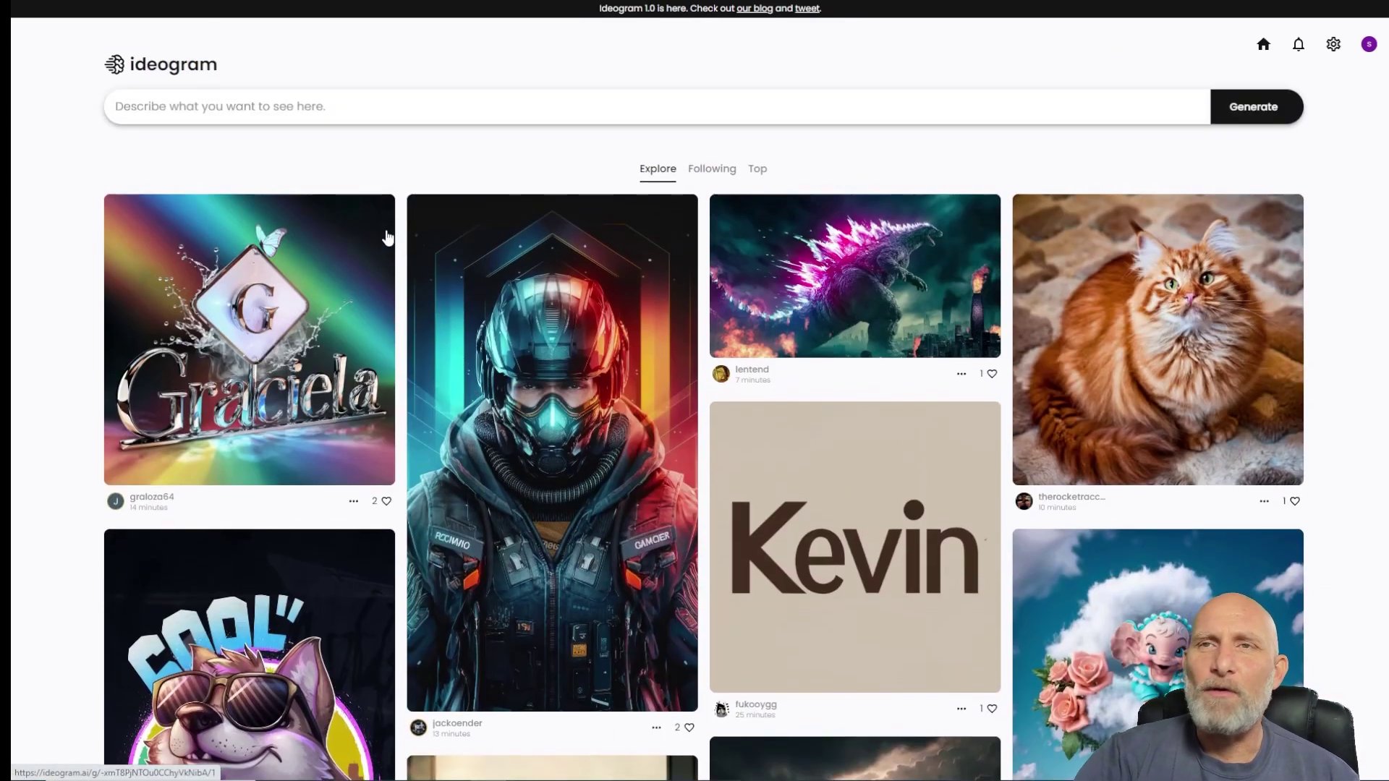
click(309, 110)
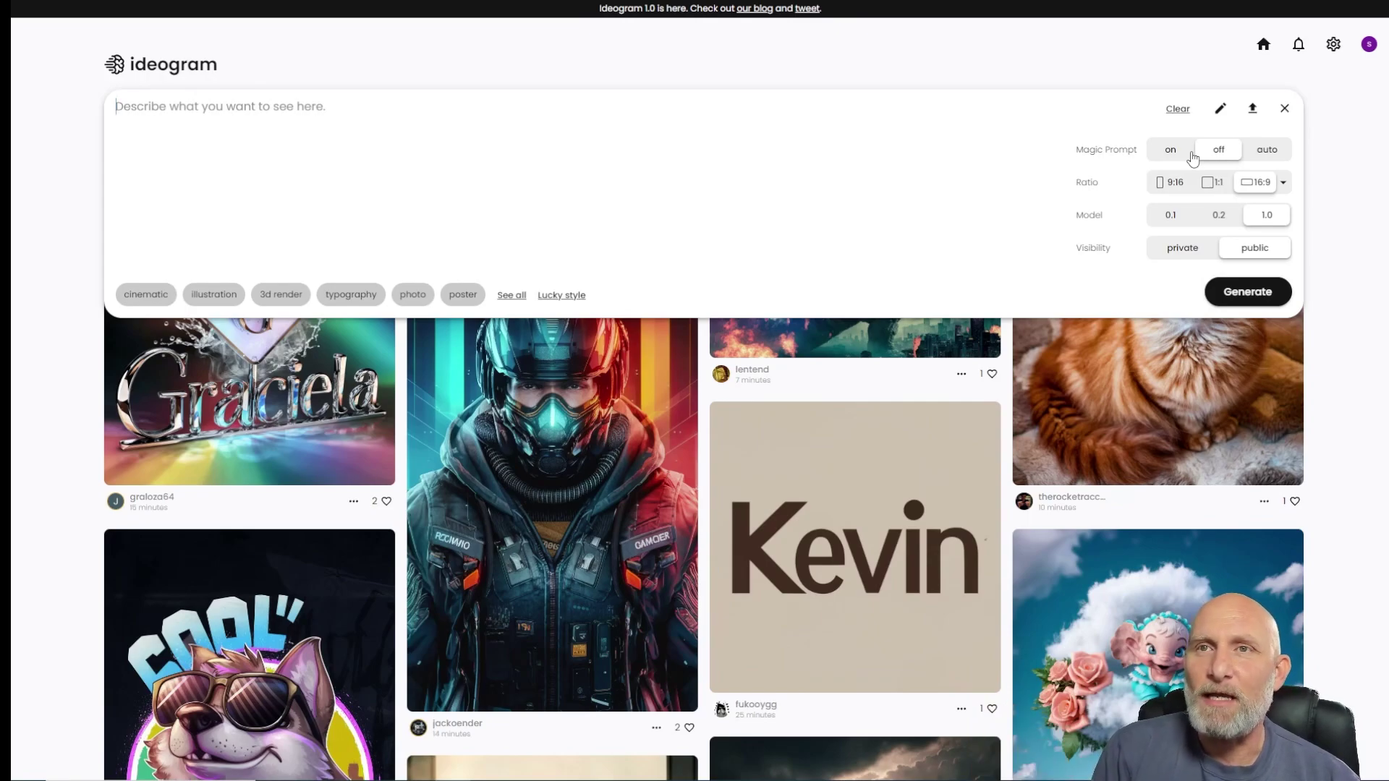
click(1285, 183)
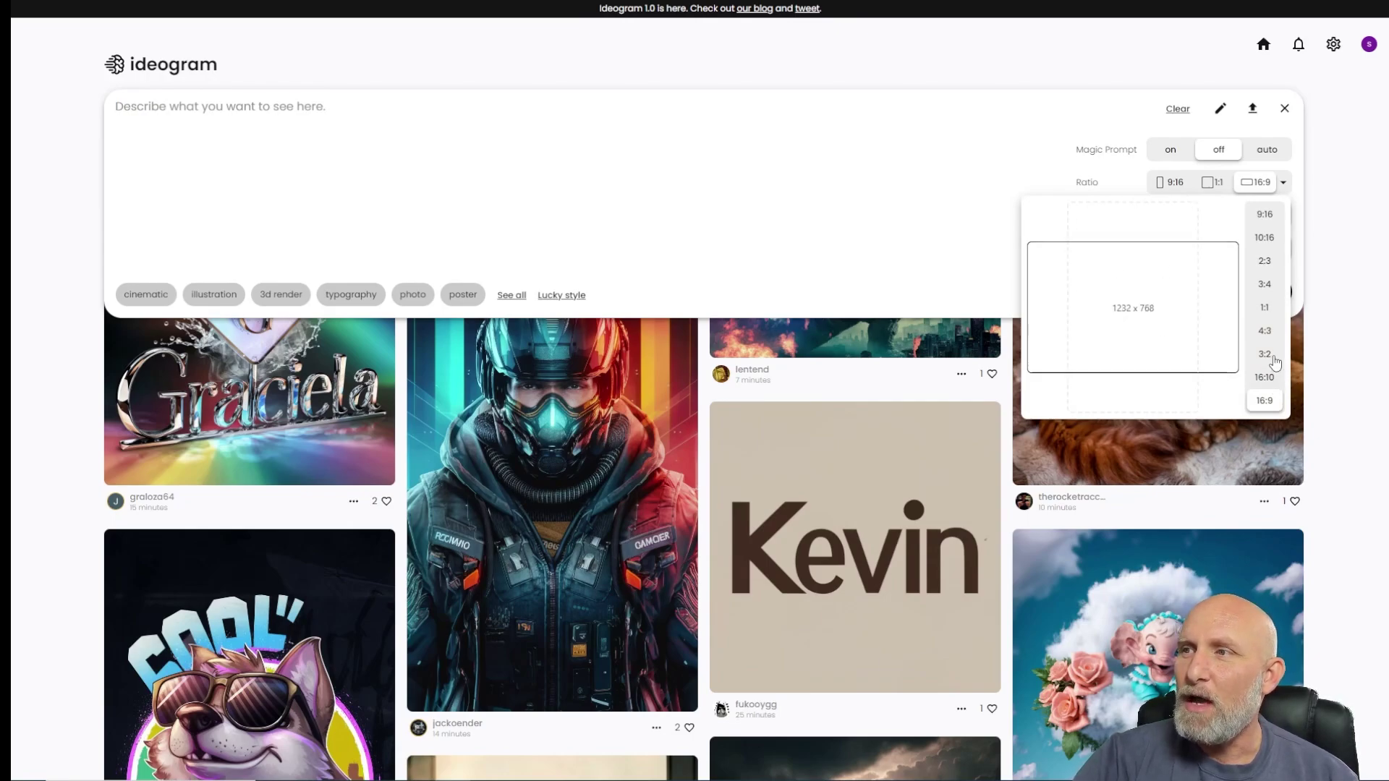
click(890, 170)
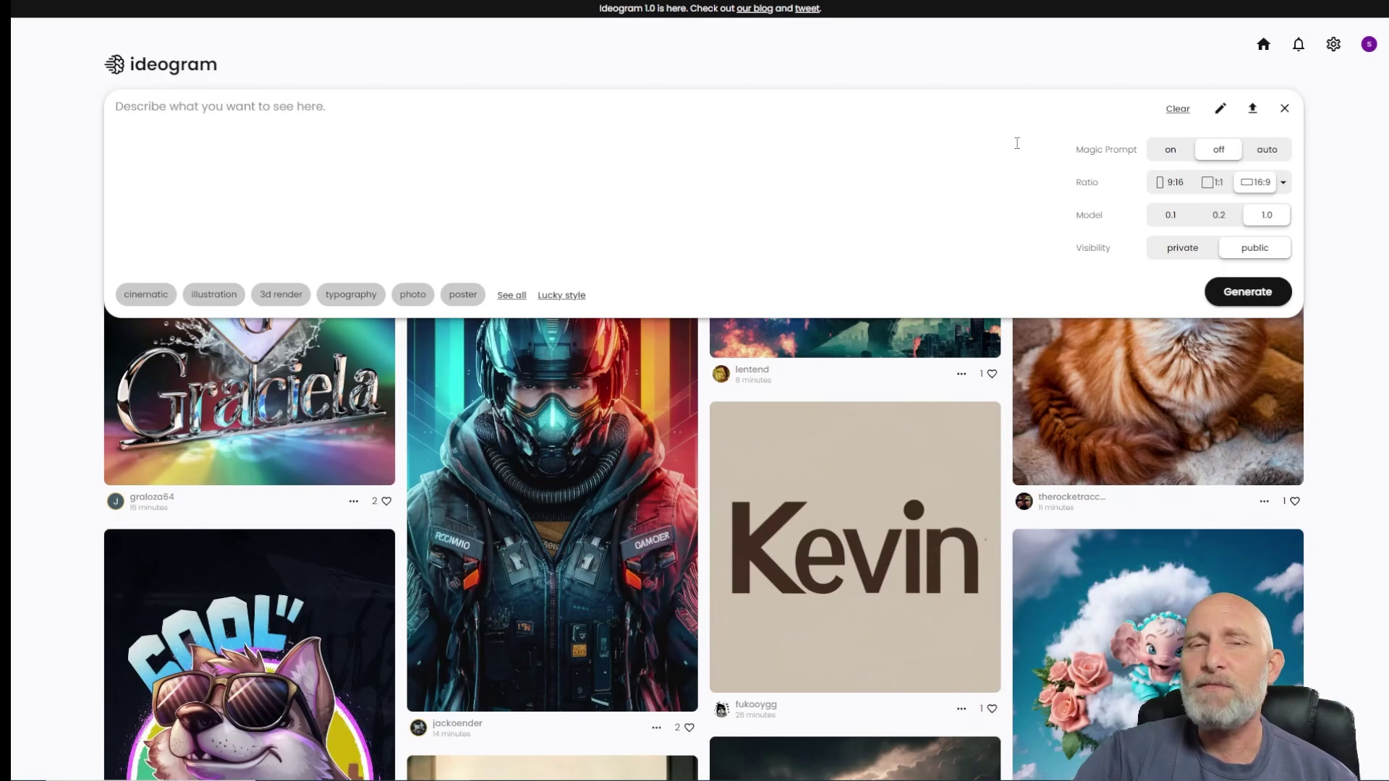
- Review the monthly subscription plans and return to the home feed
click(1333, 46)
click(1333, 45)
click(1280, 149)
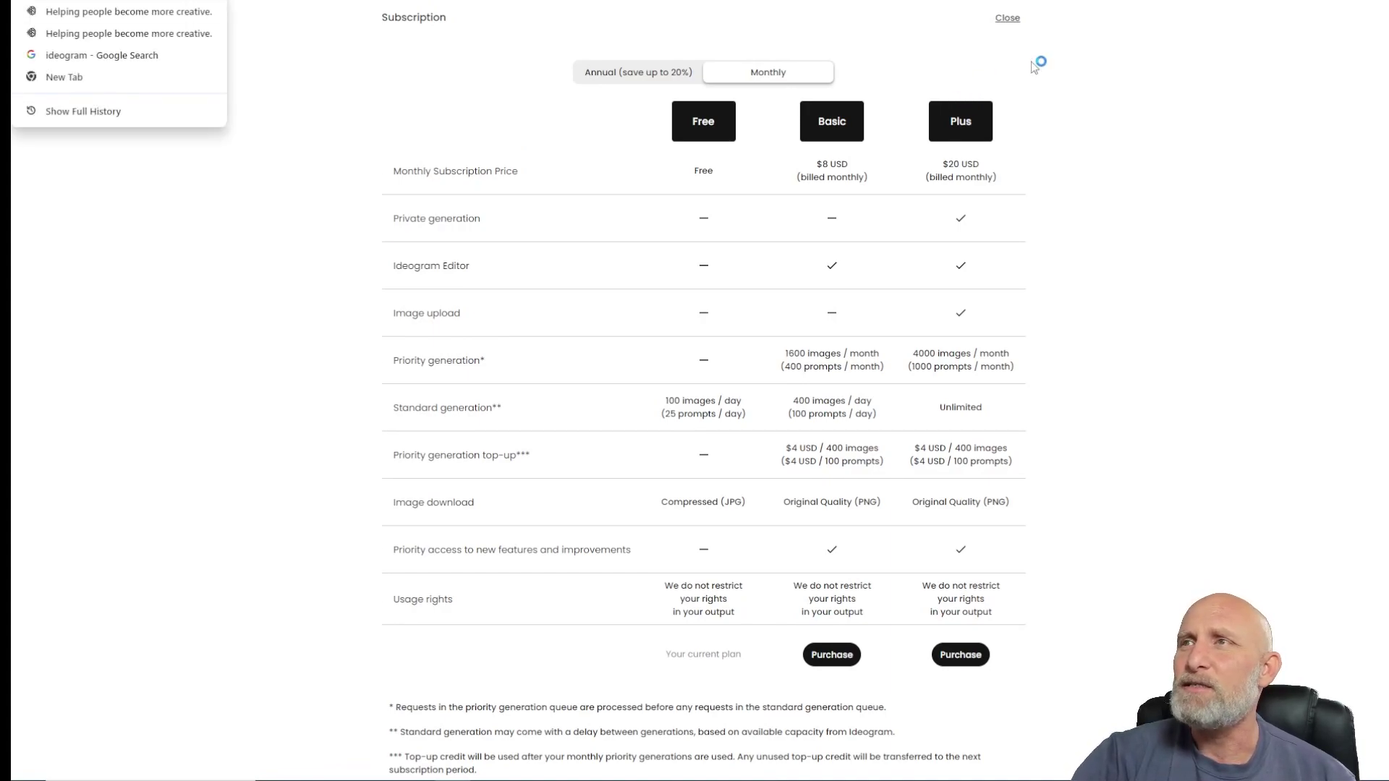
click(1008, 18)
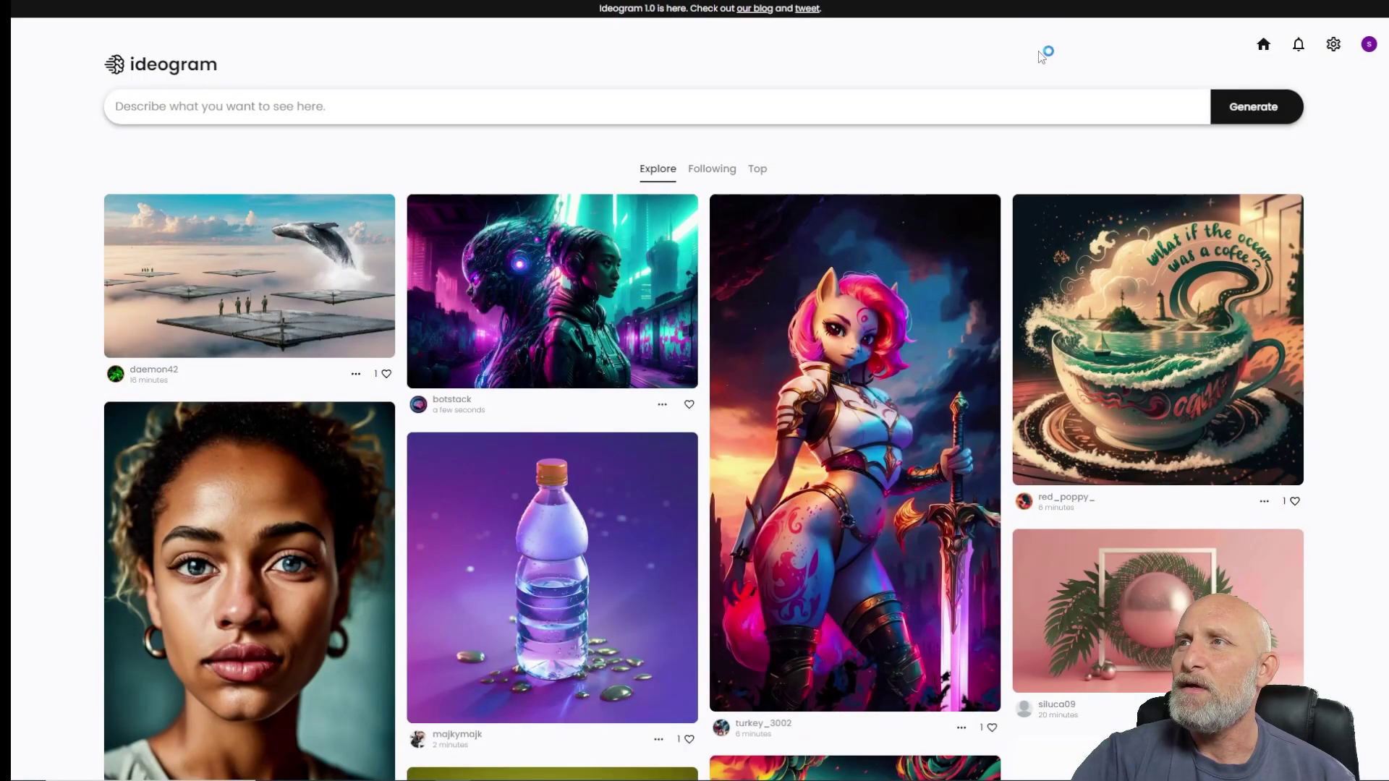
- Enter the image prompt "A beautiful red apple on a wooden table." and correct the spelling of "beautiful"
click(730, 112)
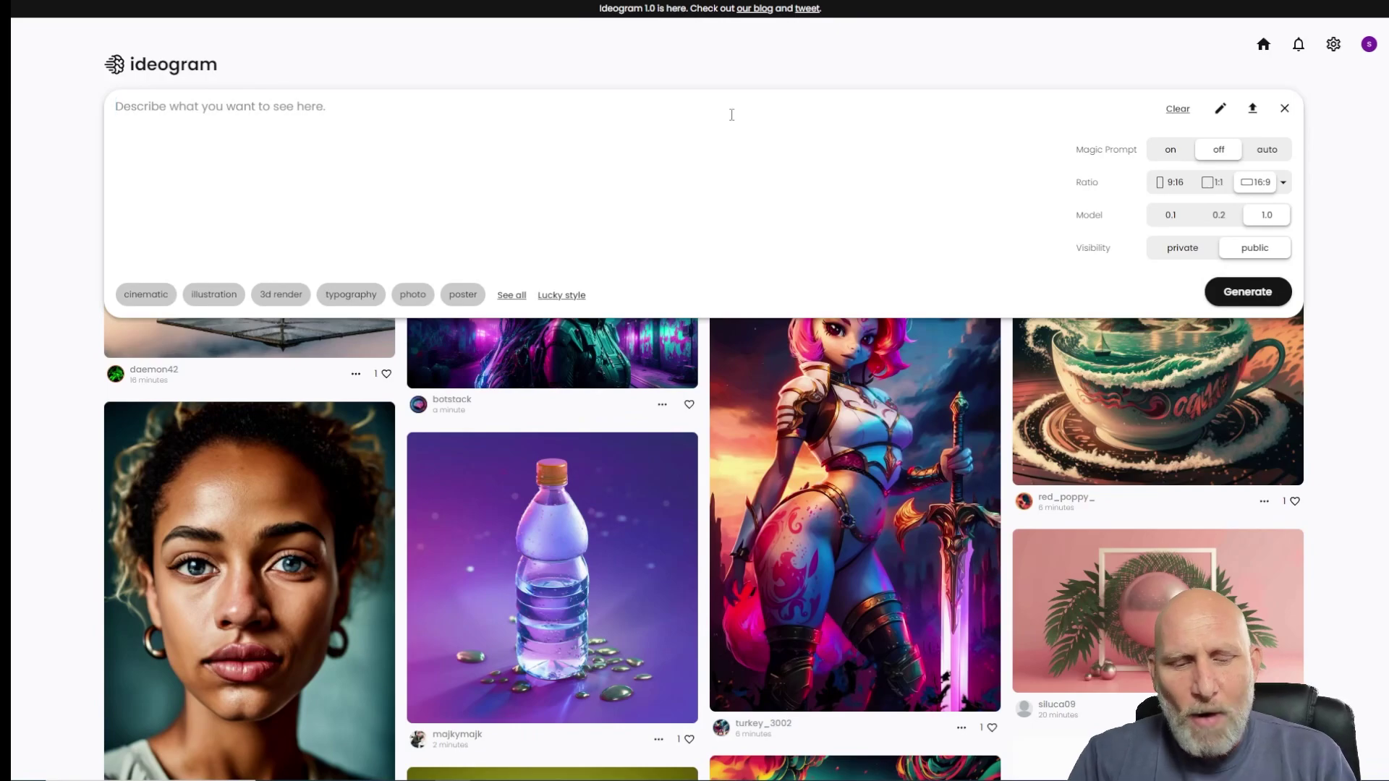
text(A be)
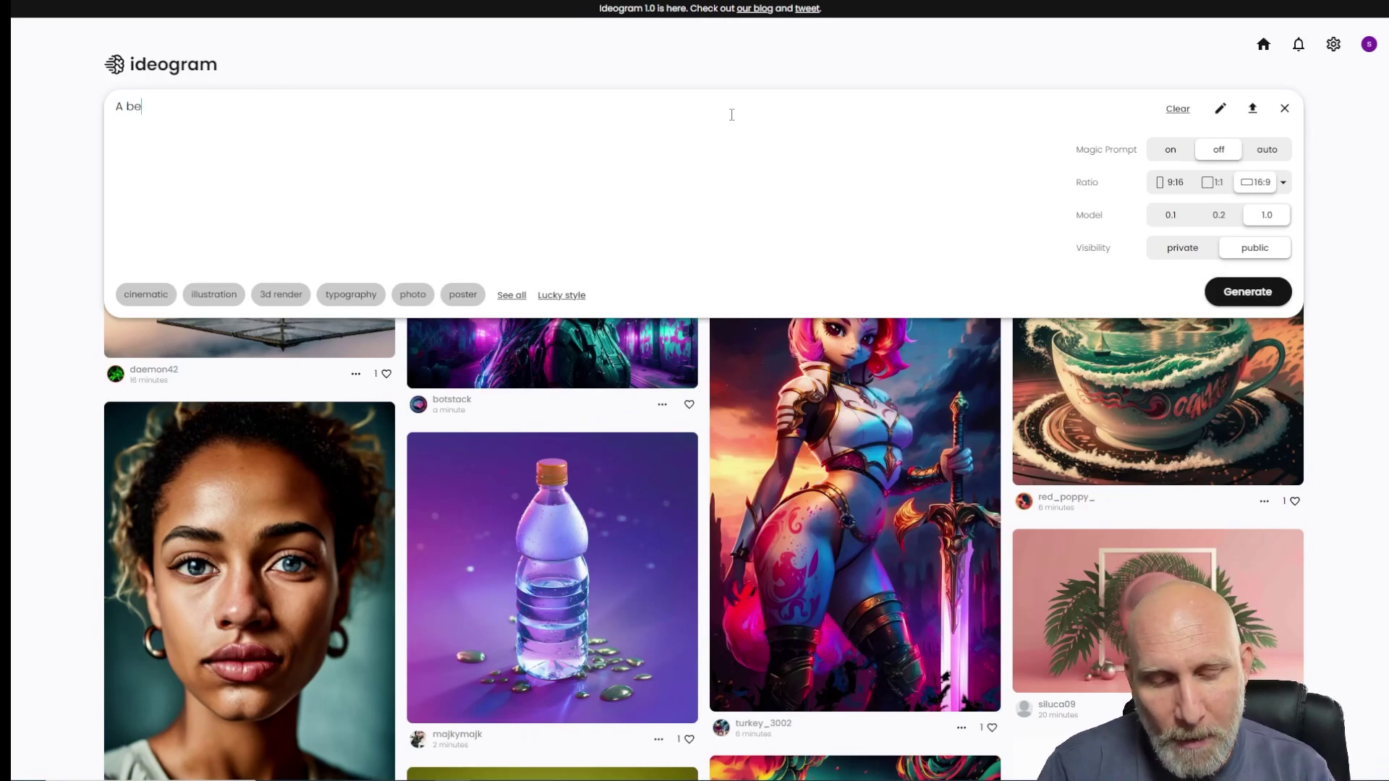
text(atiful red)
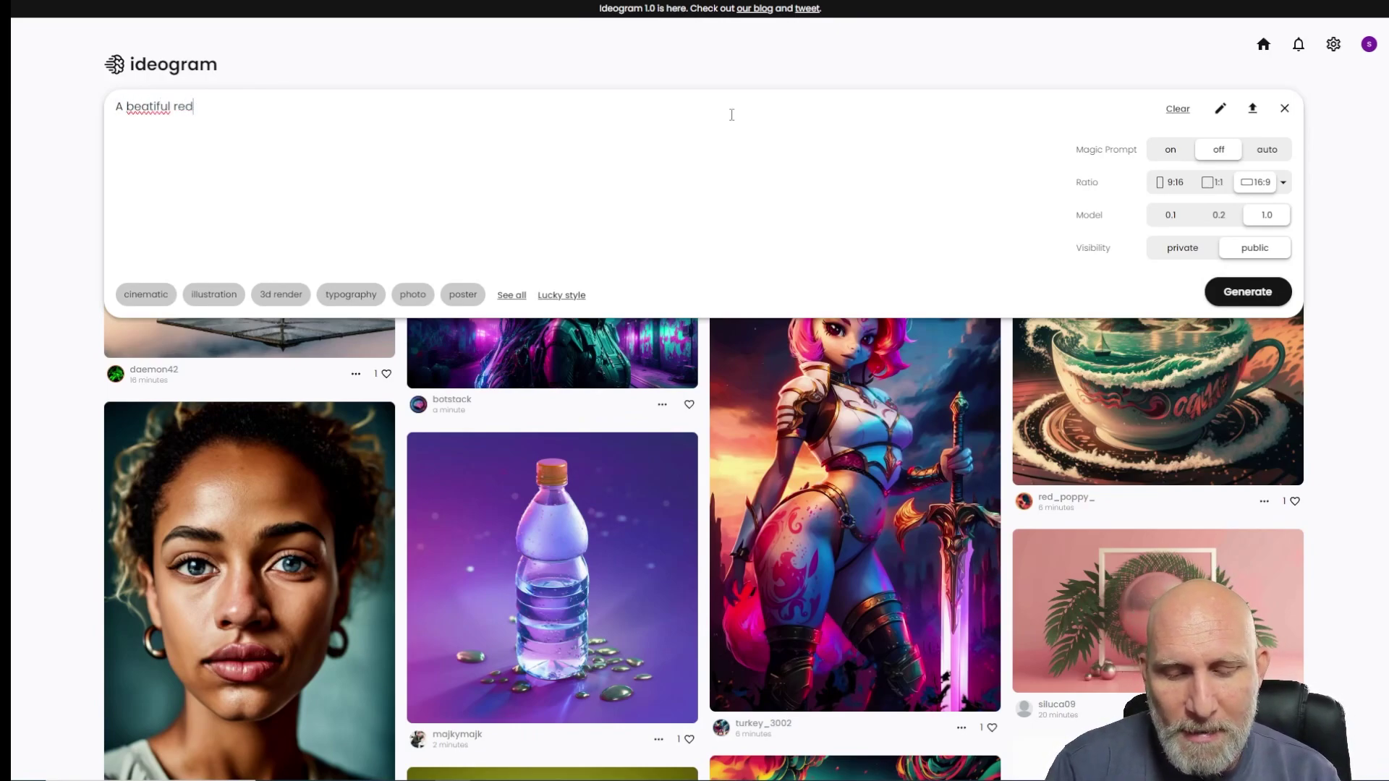
text( apple on a woo)
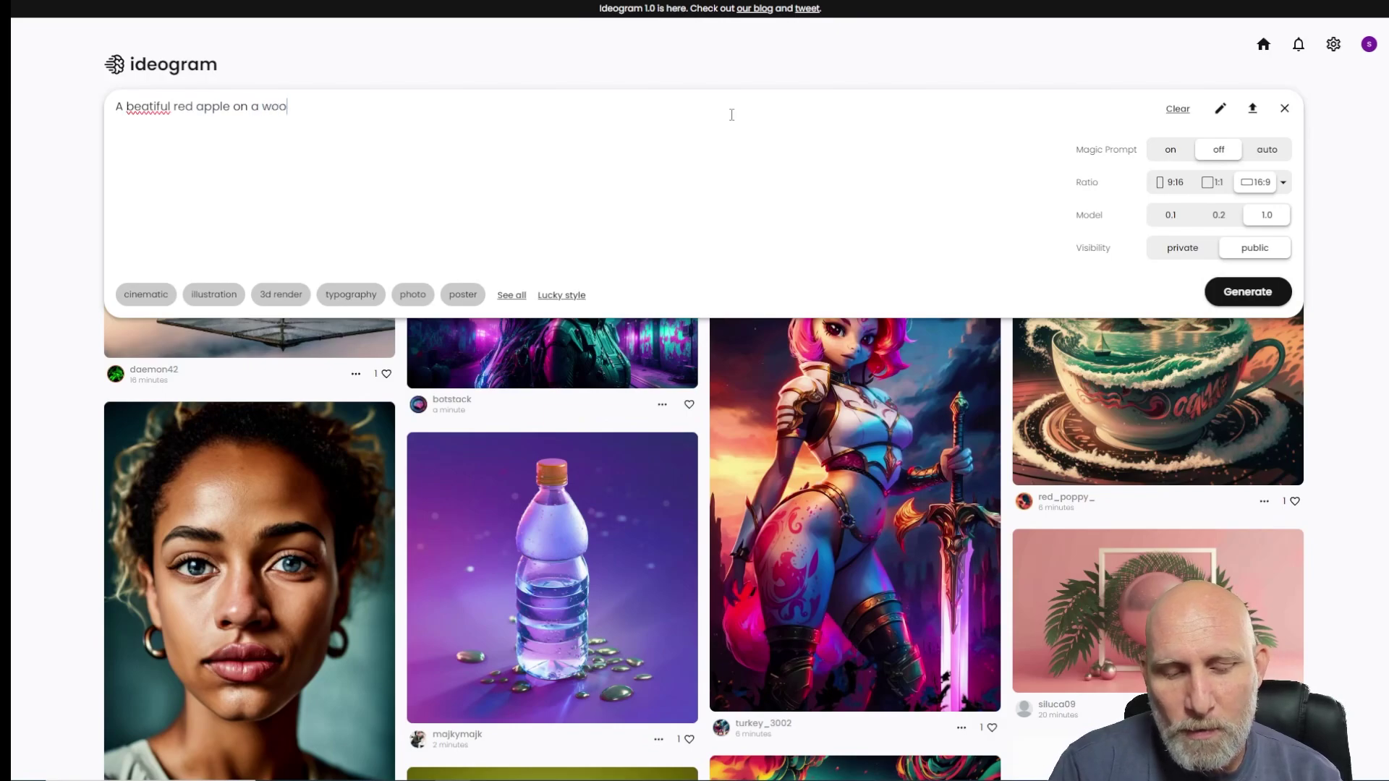
text(den table.)
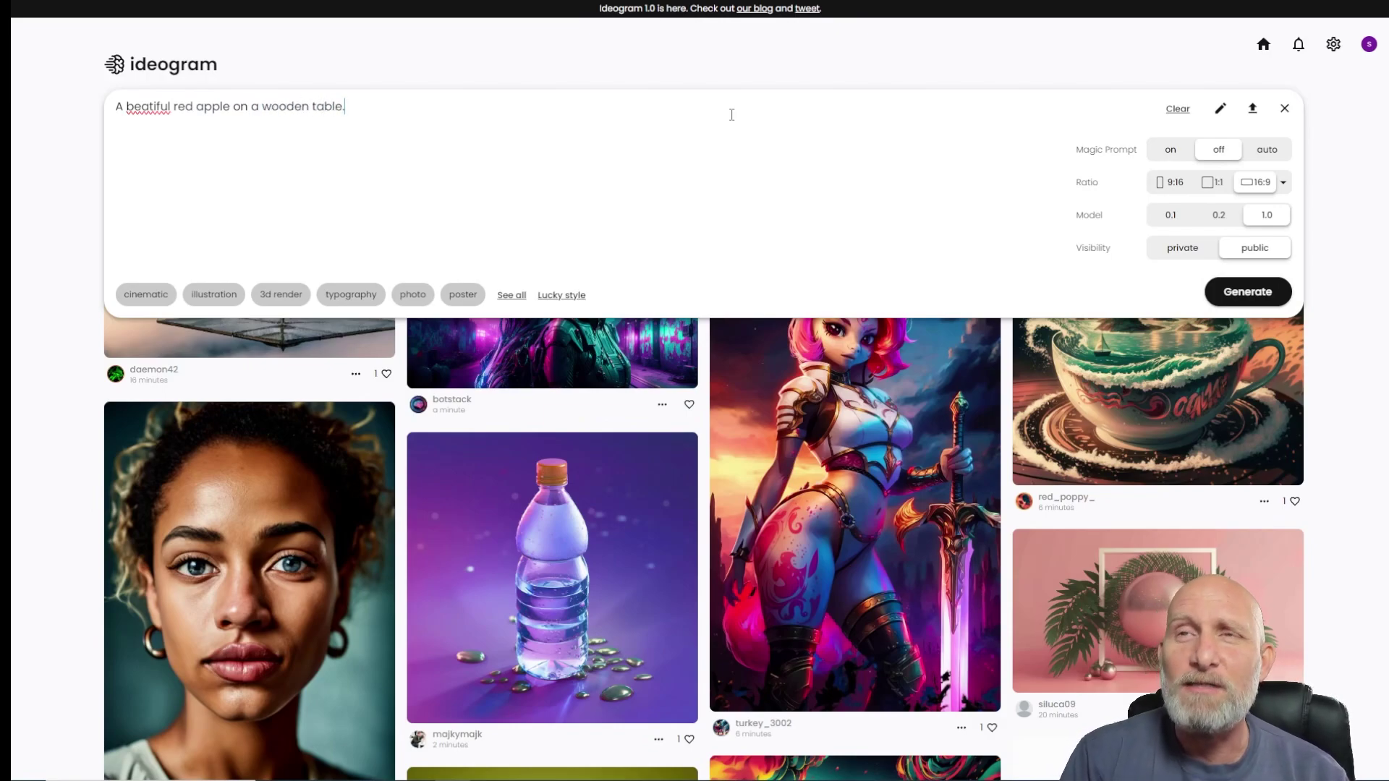
right_click(148, 109)
click(181, 123)
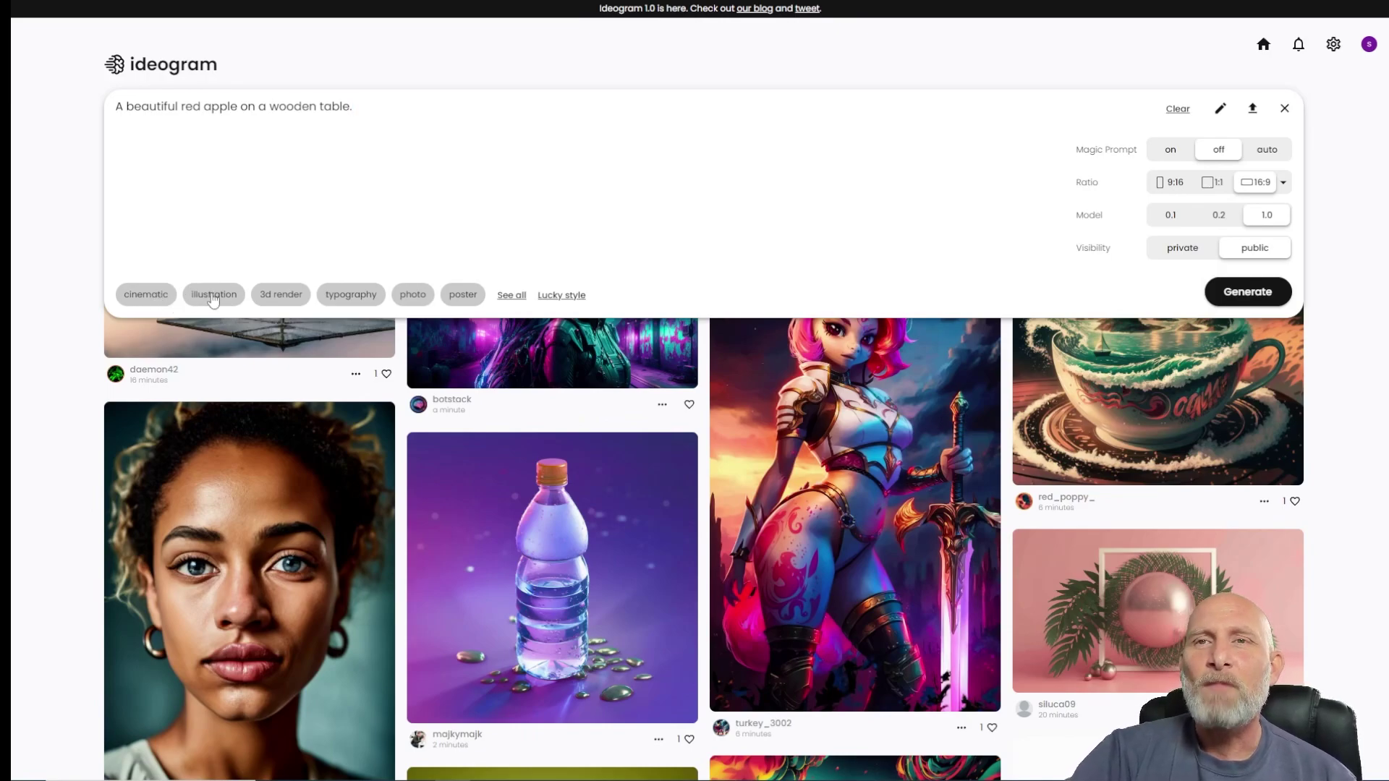
- Generate the apple images with the cinematic style and a 1:1 ratio
click(156, 297)
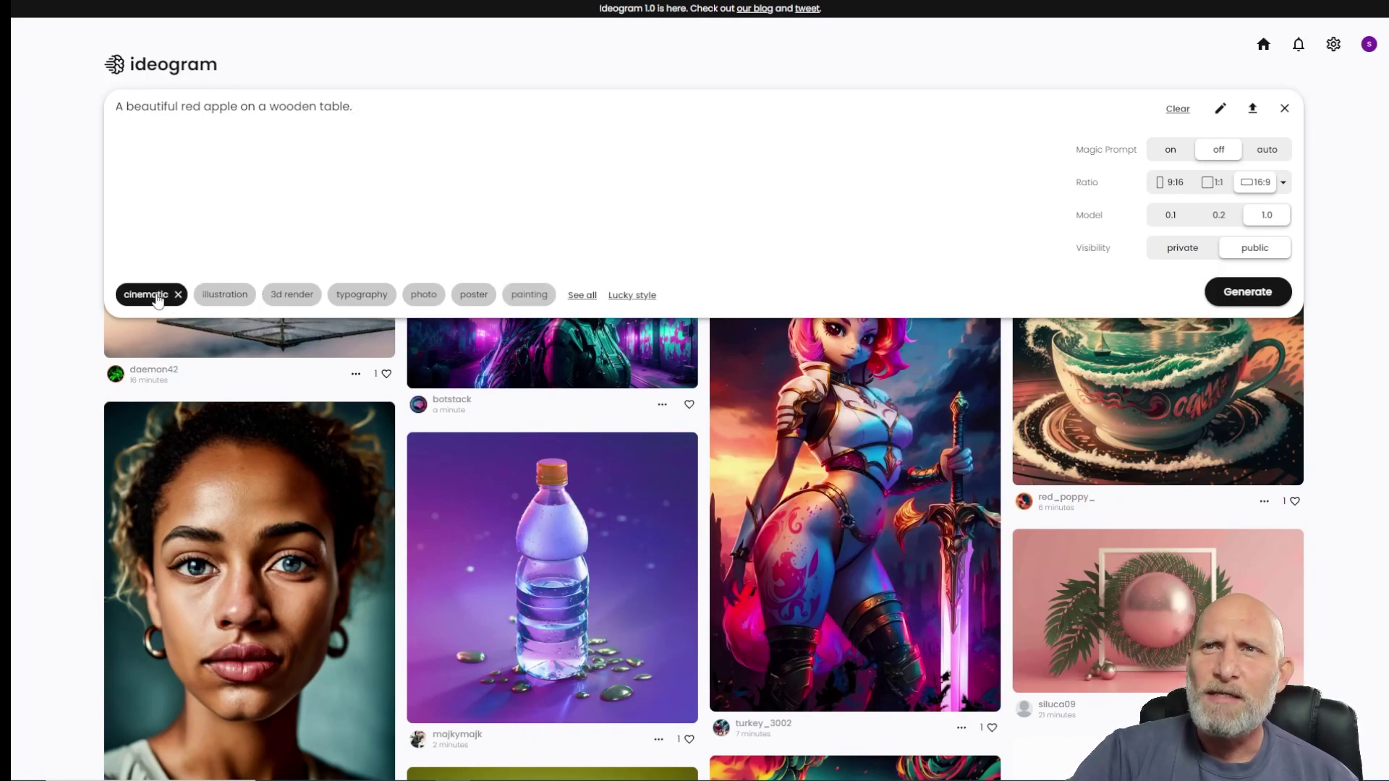
click(1220, 189)
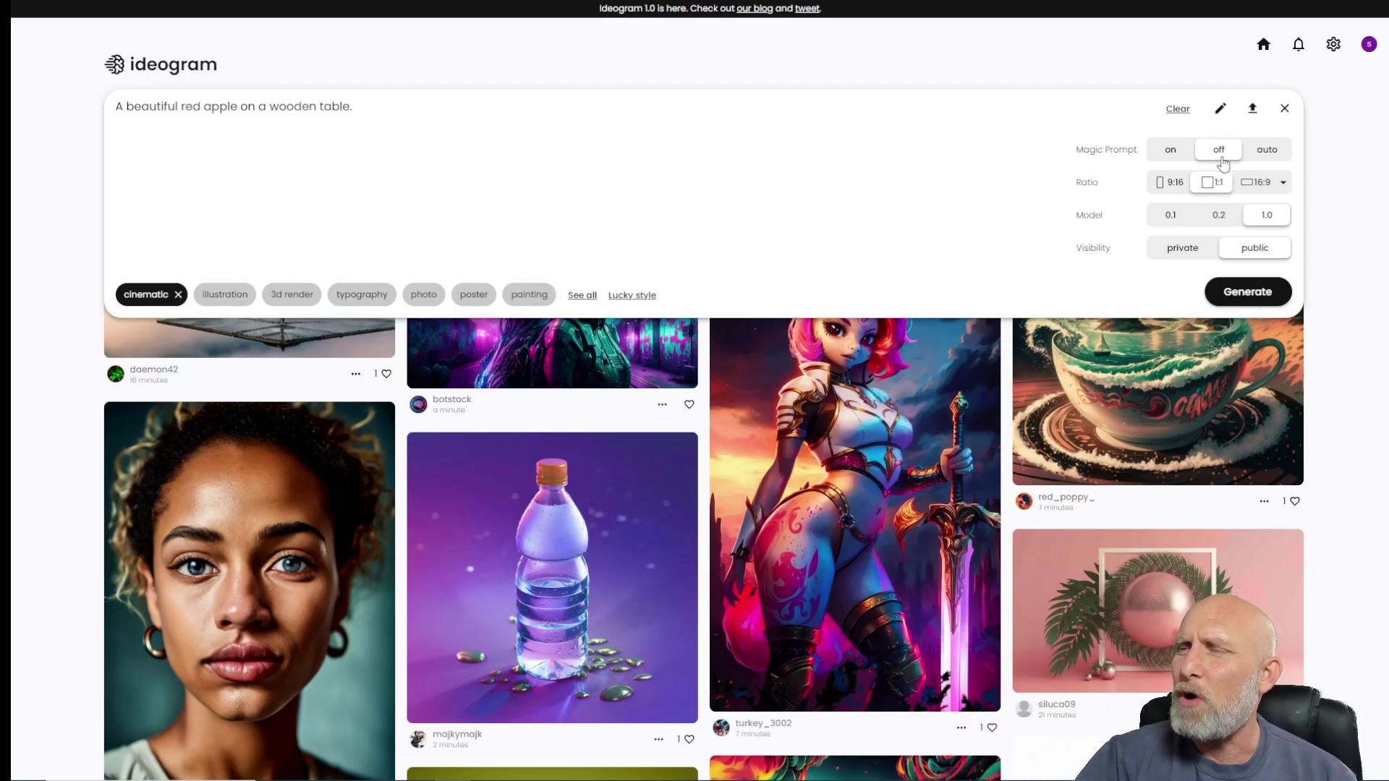
click(426, 113)
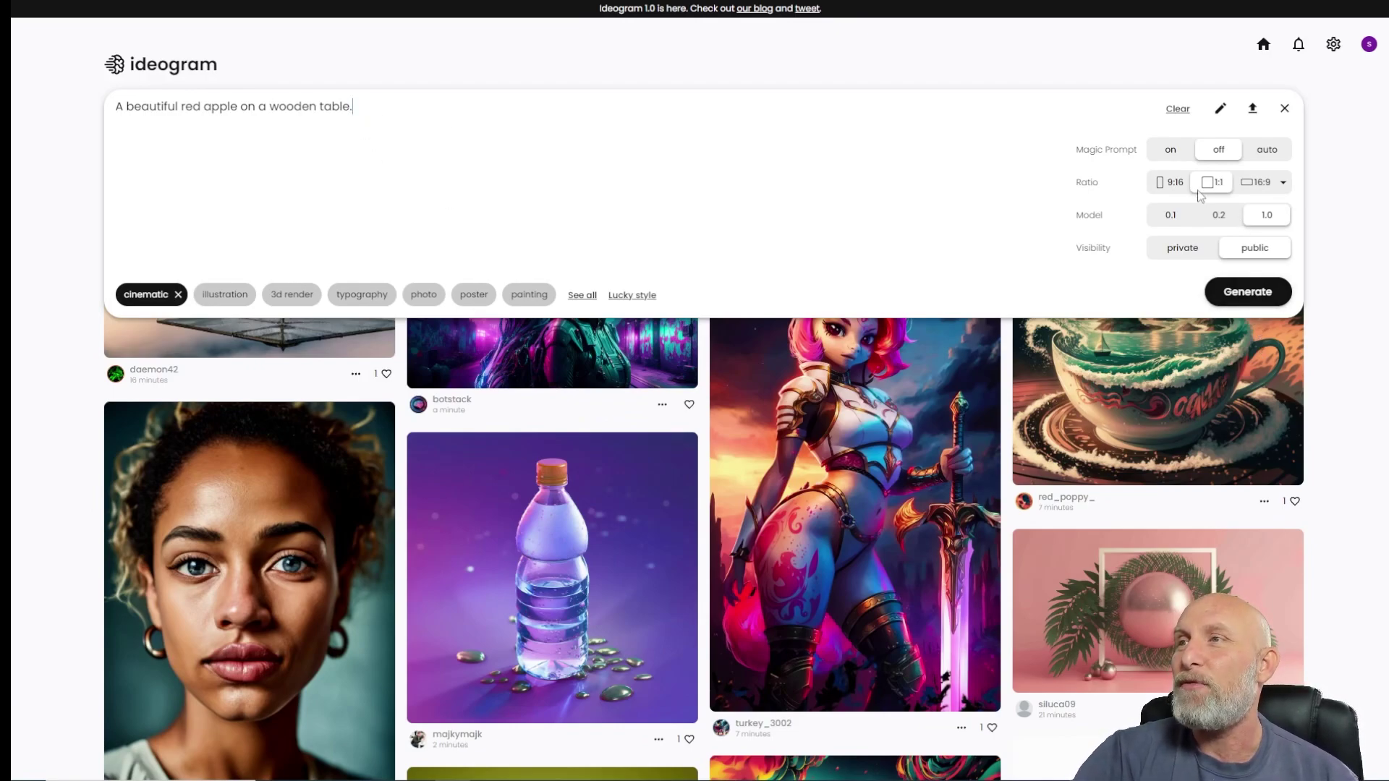
click(1254, 293)
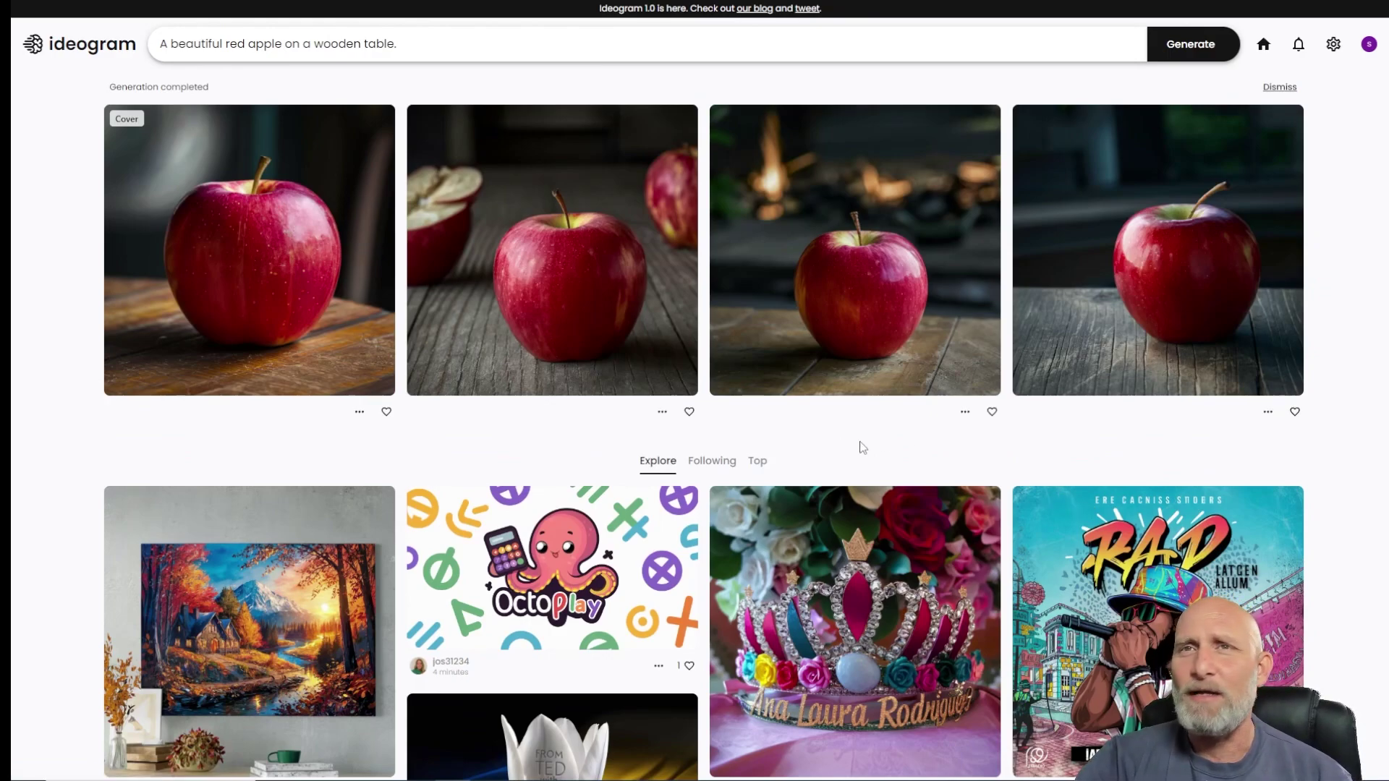
- View the four generated apple images one by one at full size
click(278, 231)
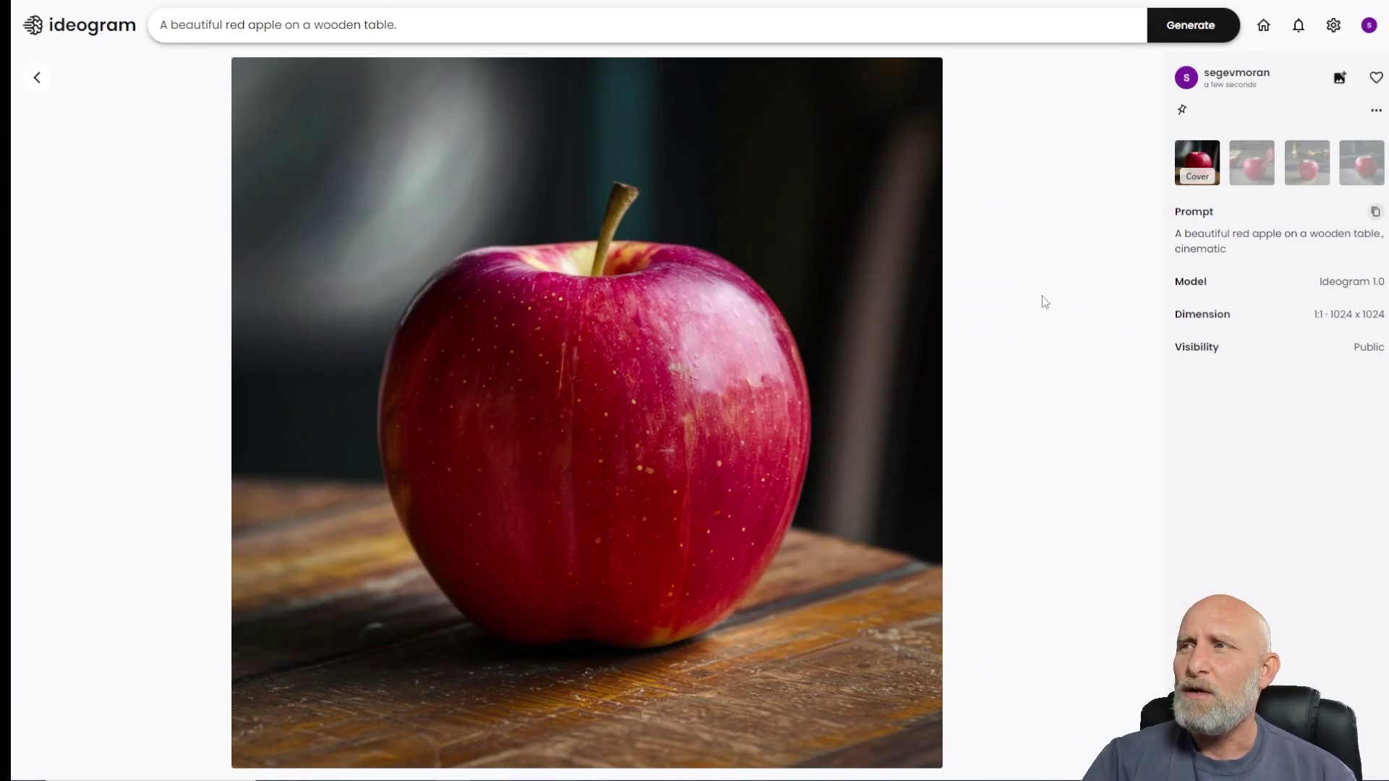
key(Right)
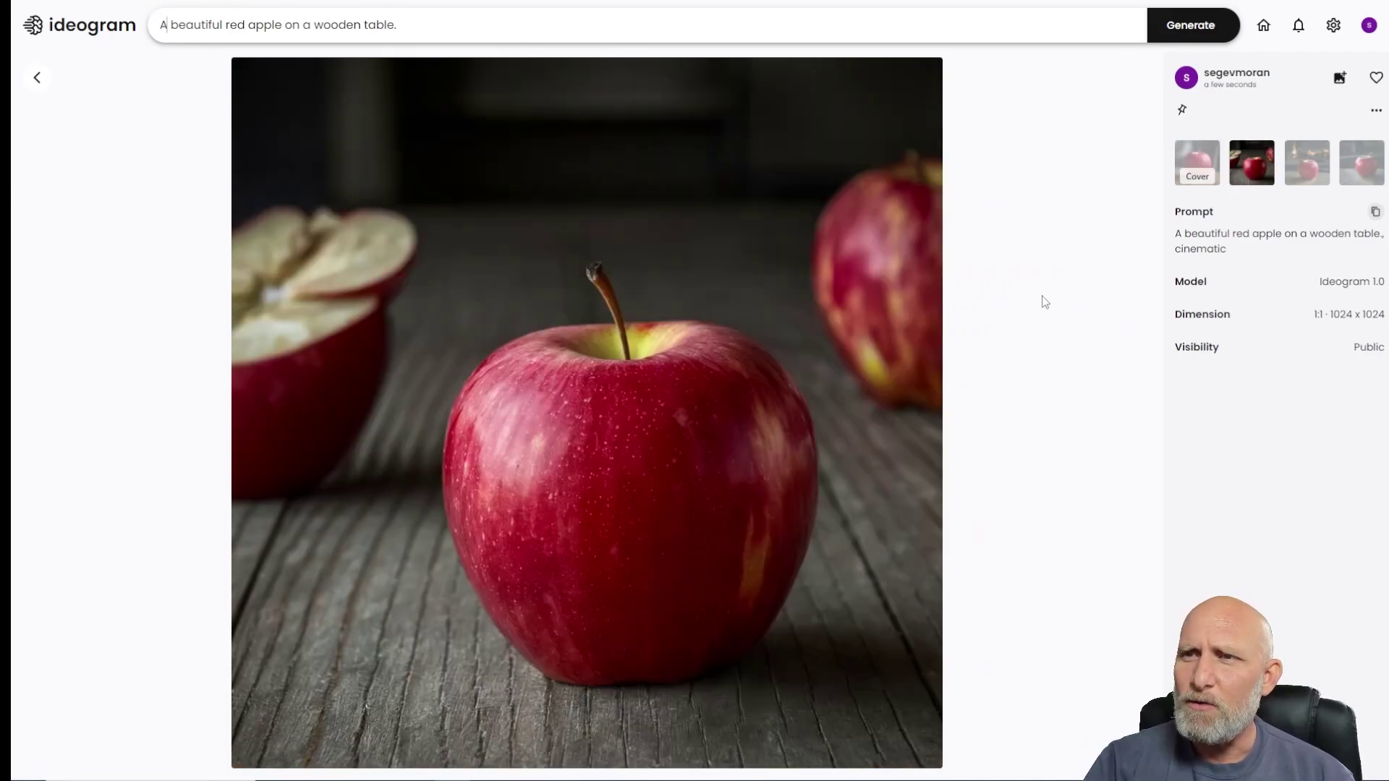
key(Right)
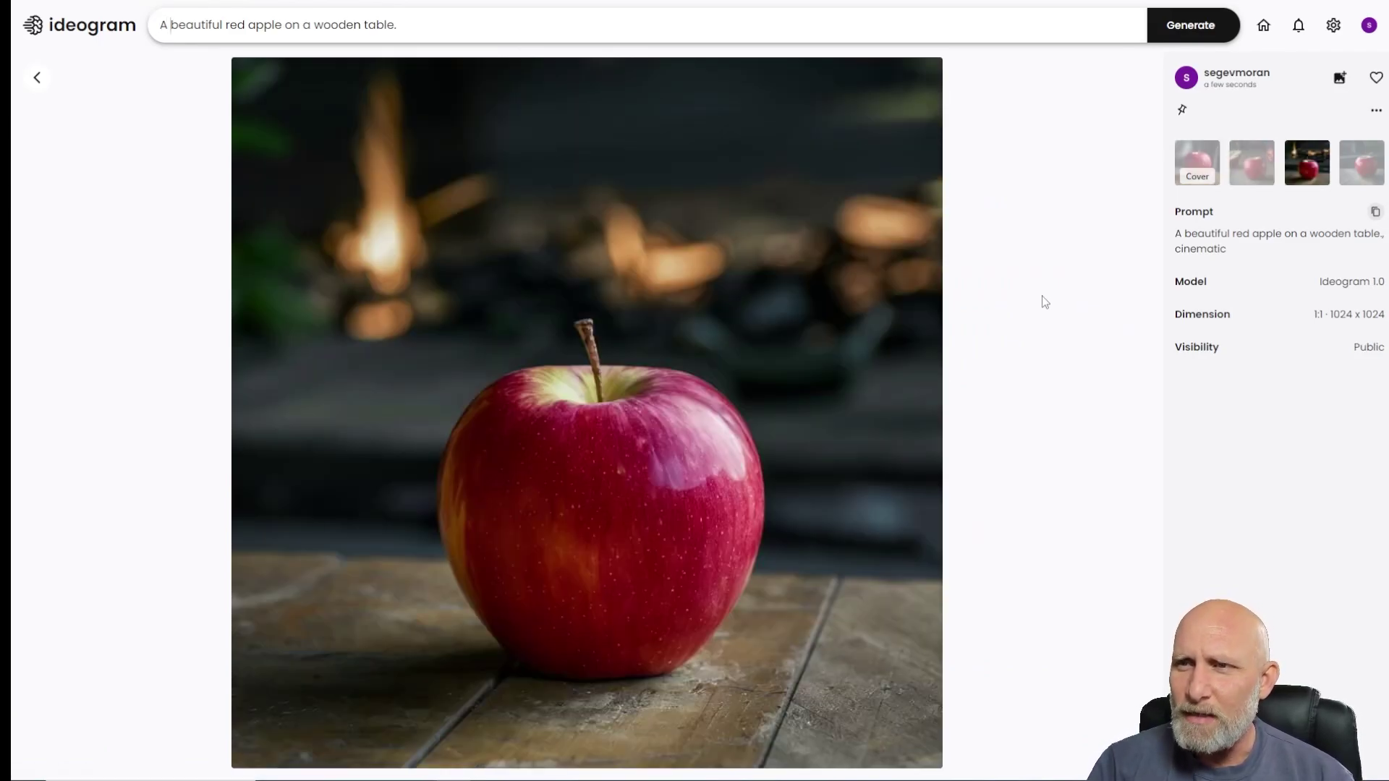
key(Left)
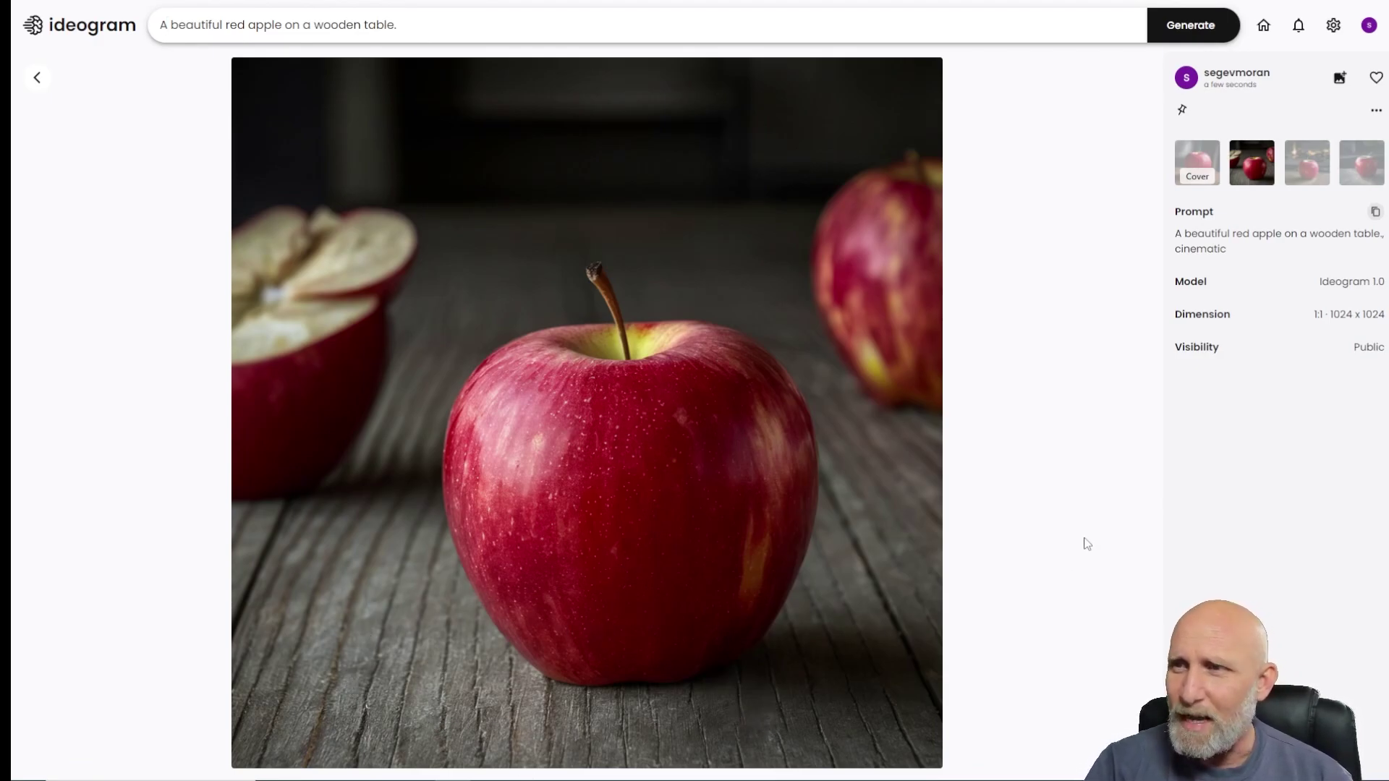
key(Right)
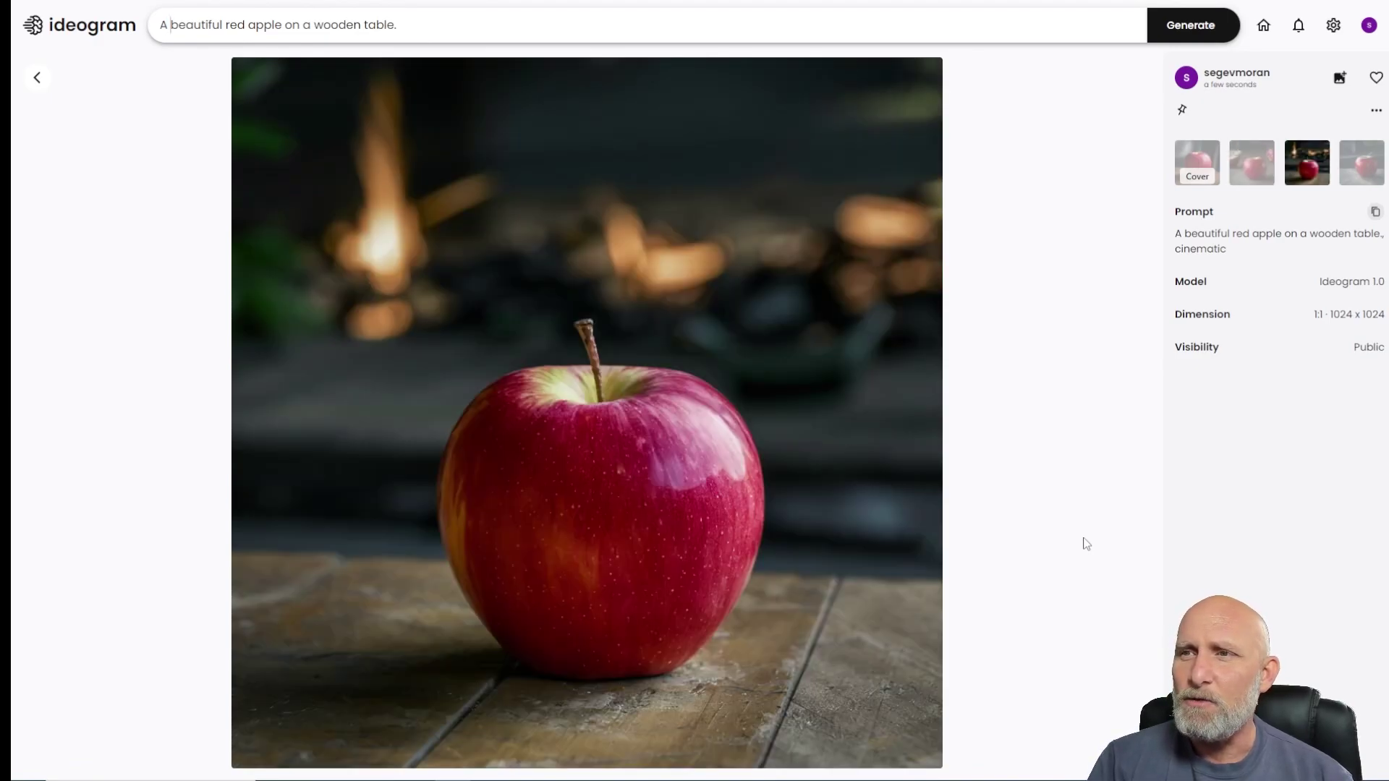
key(Right)
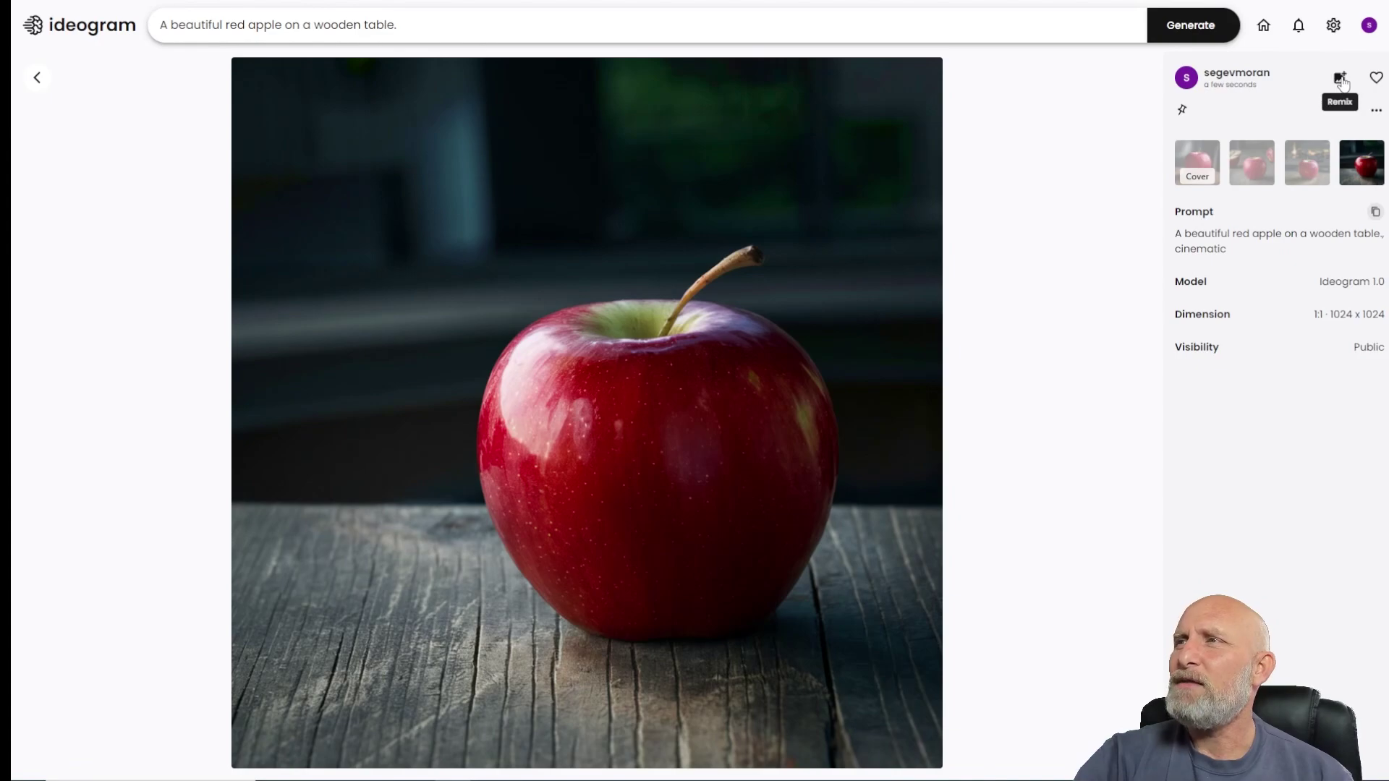
- Generate the apple prompt again with Magic Prompt on and the remix reference image removed
click(1340, 78)
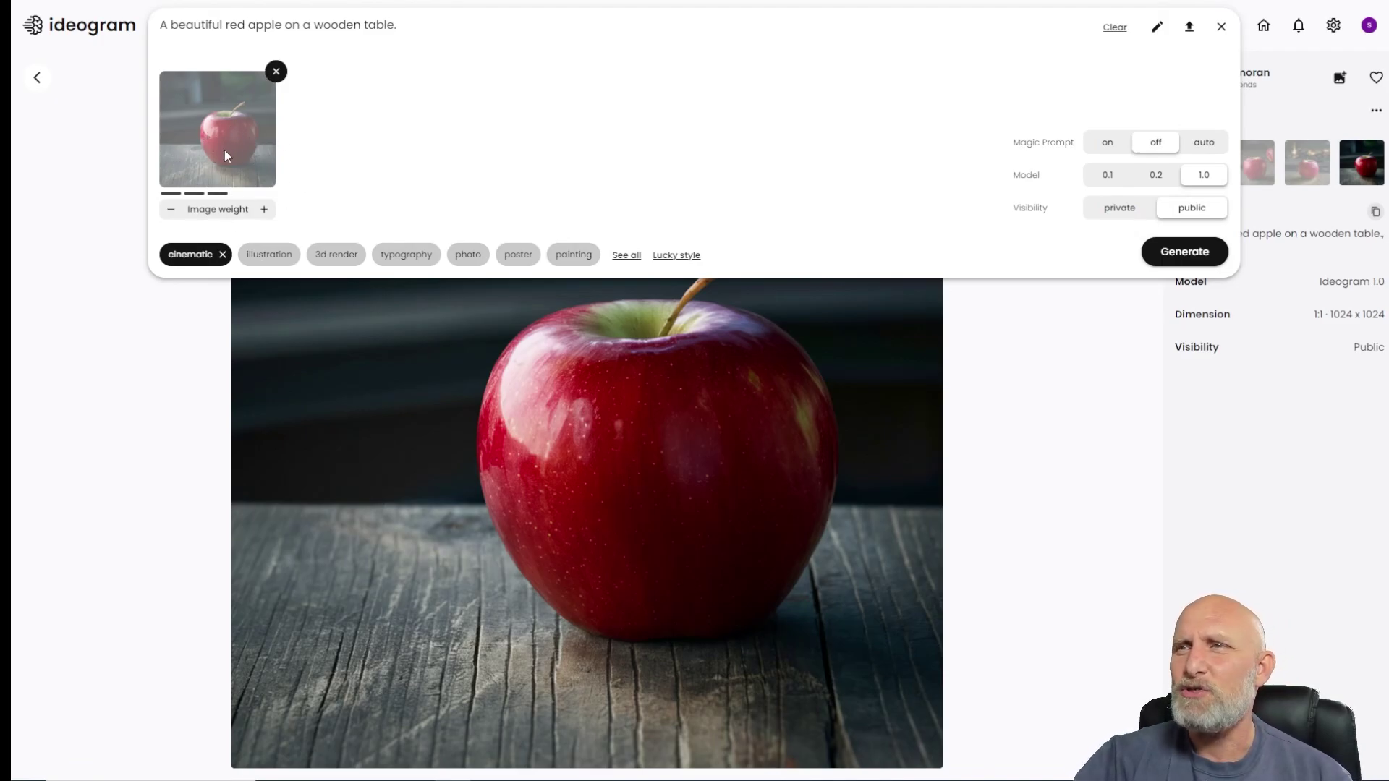
click(276, 71)
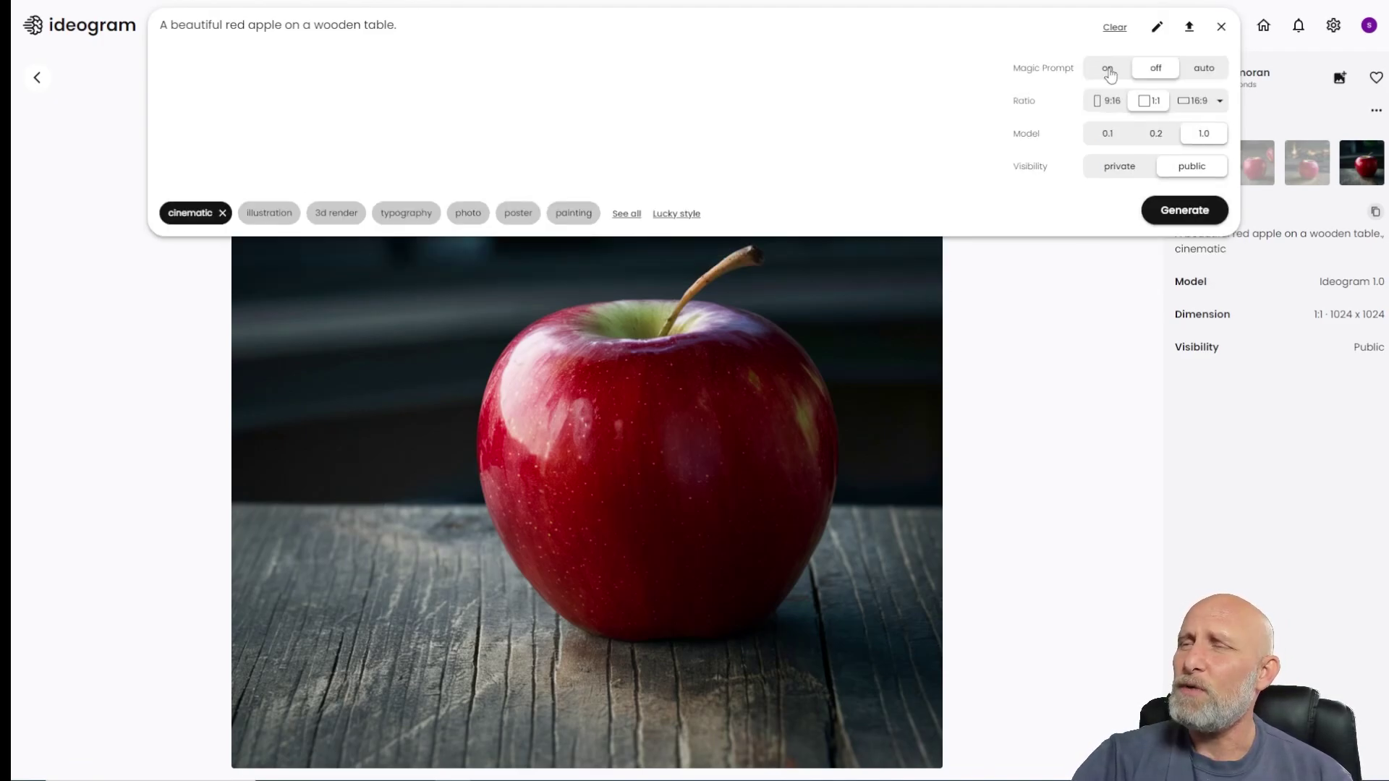
click(1108, 70)
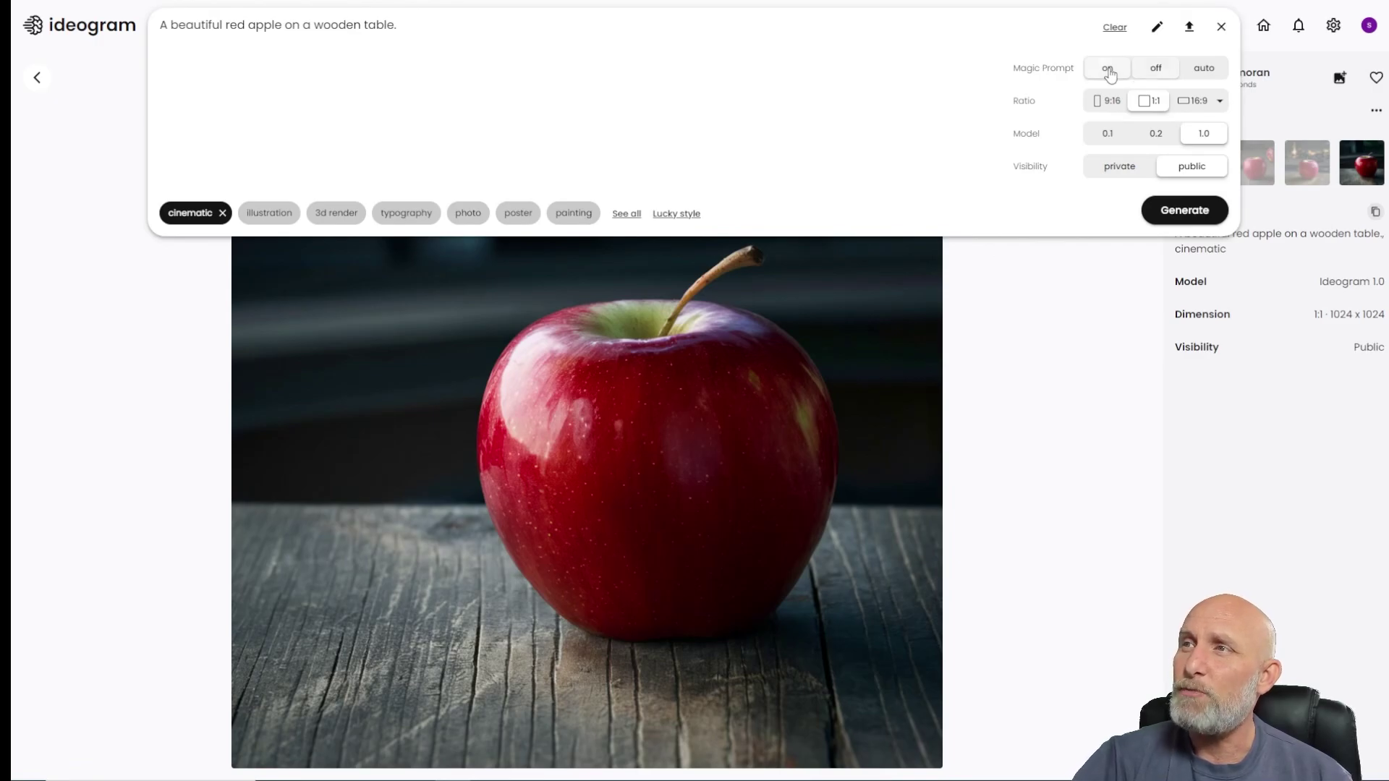
click(1180, 211)
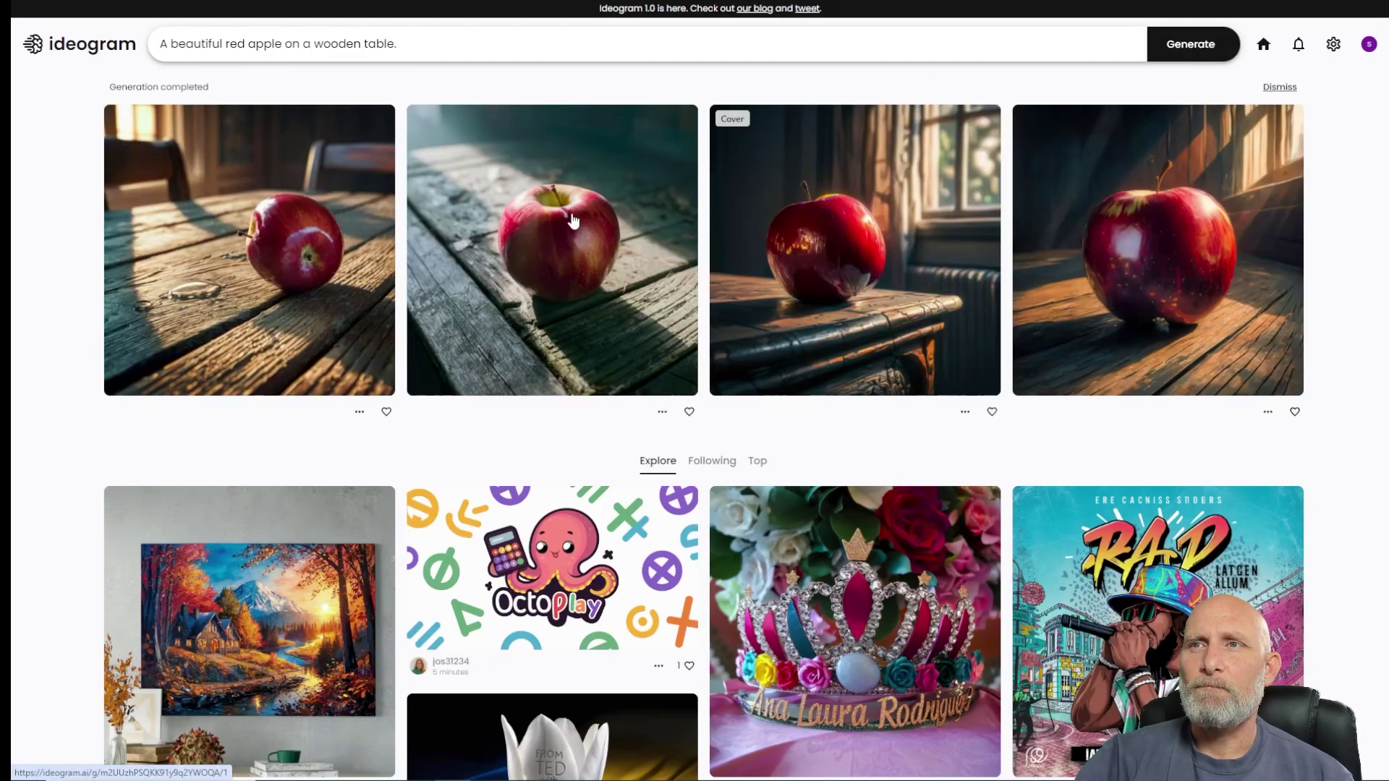
- Open the second new apple image, compare its original prompt with the Magic Prompt text, and return to the results
click(573, 221)
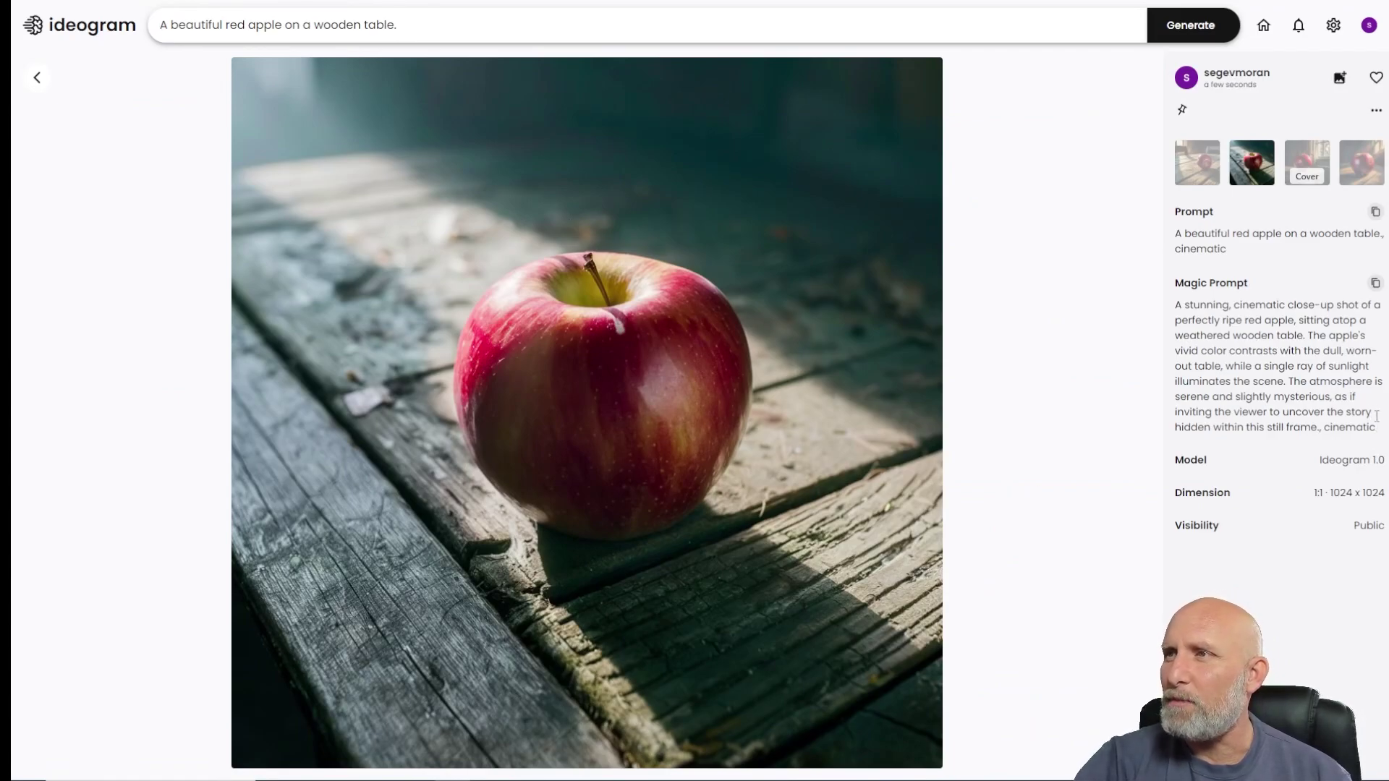
triple_click(1230, 248)
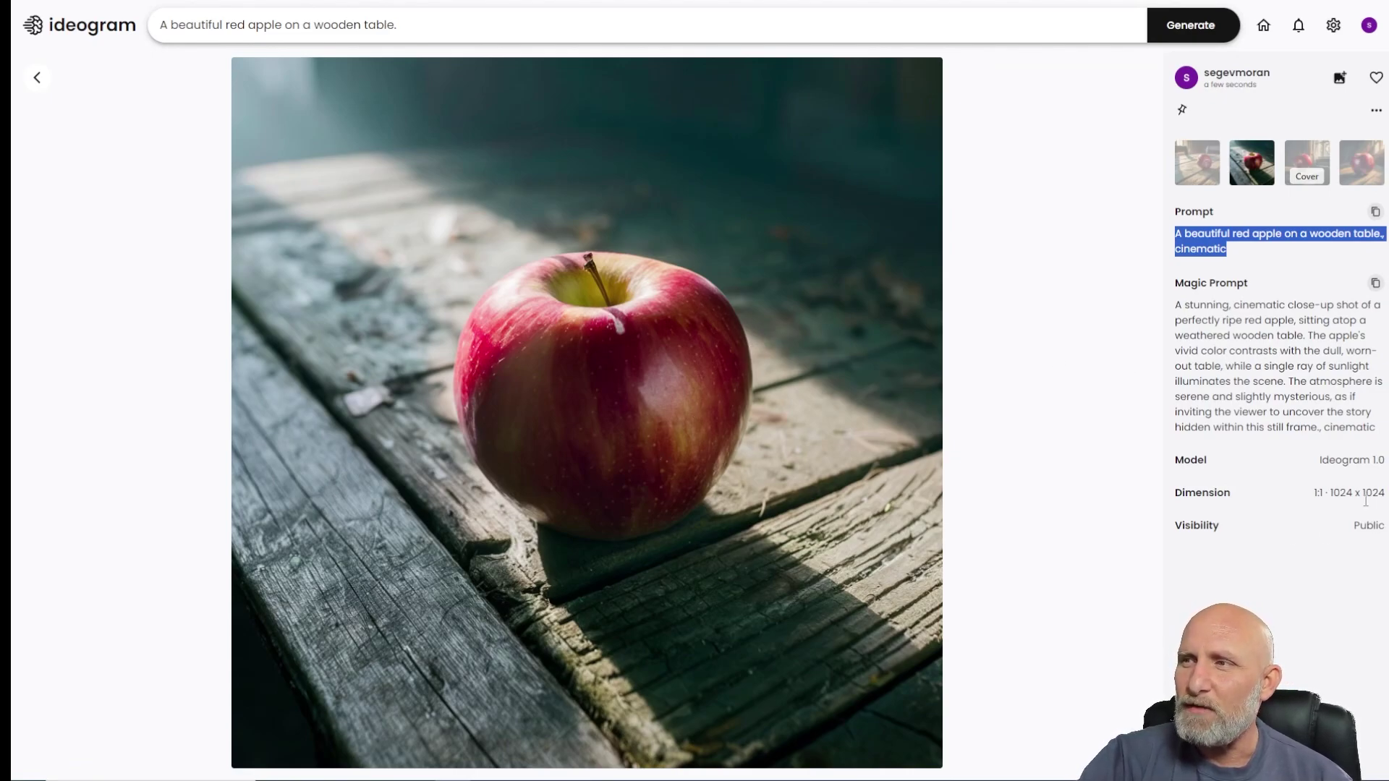
click(37, 78)
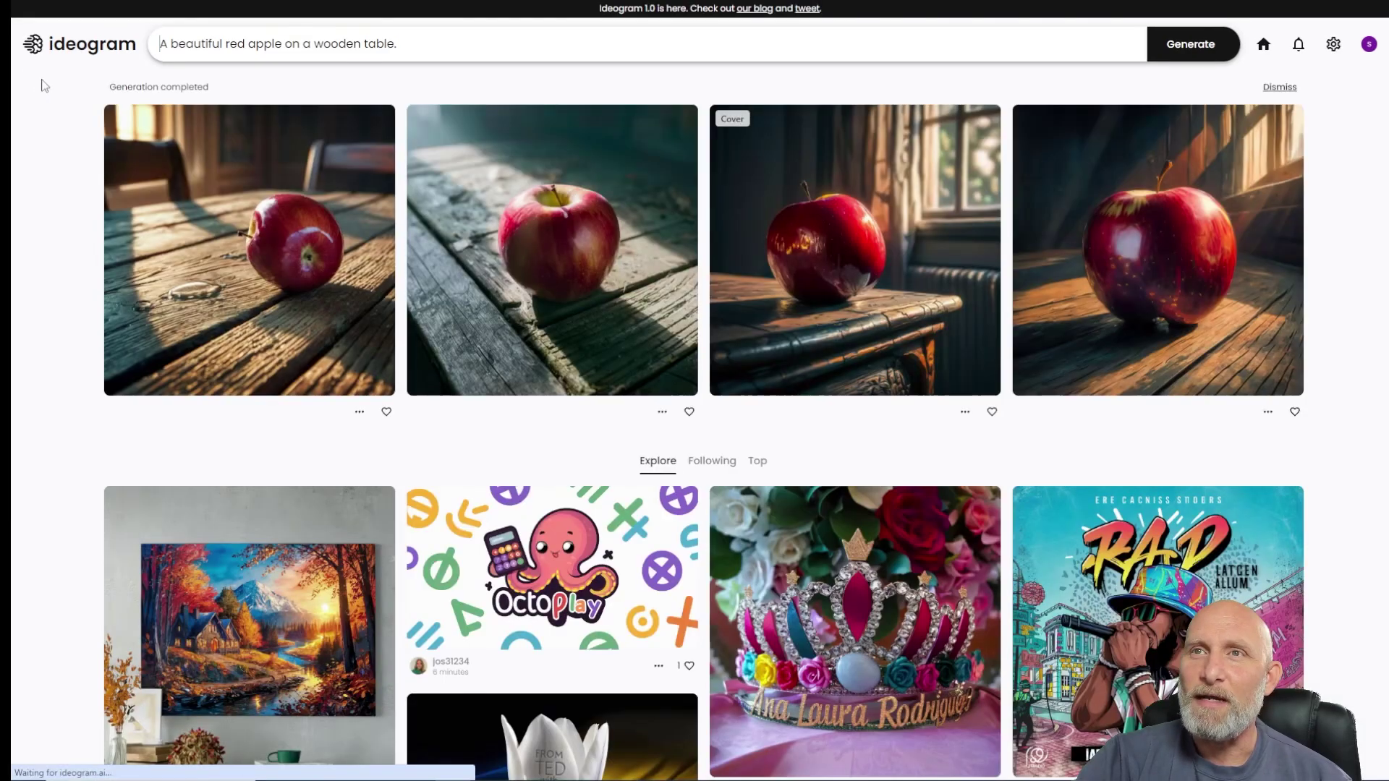
- Replace the prompt with "A red box next to a green sphere. a blue triangle in the foreground. a small cat runs between them"
click(452, 41)
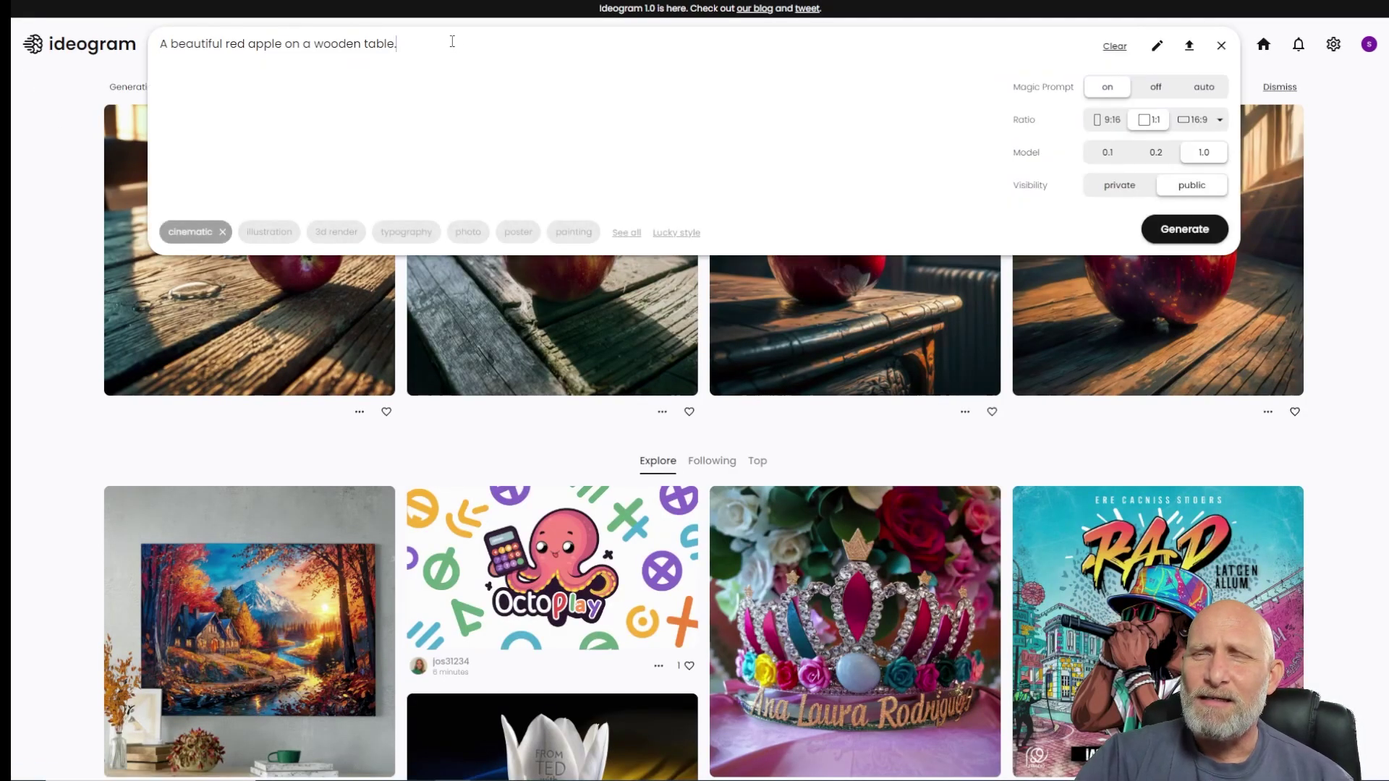
key(ctrl+a)
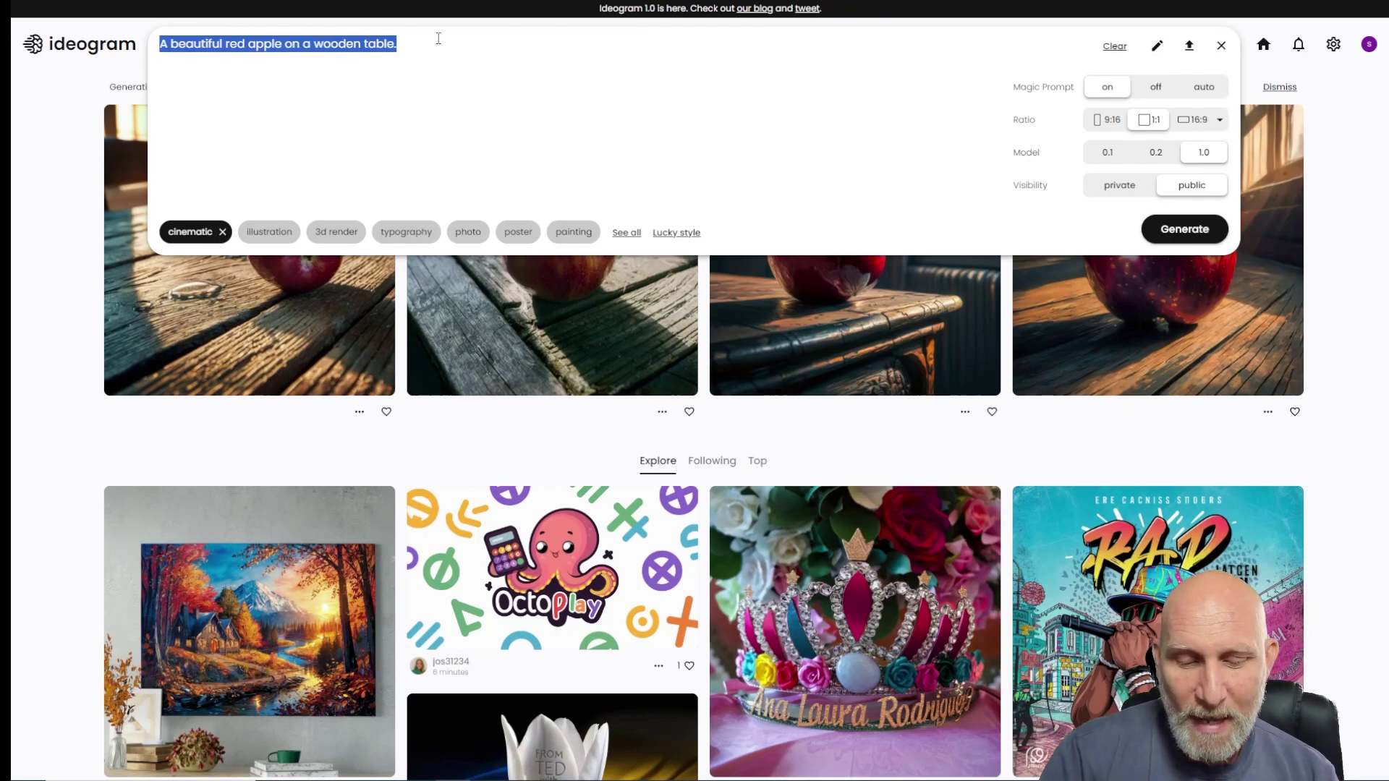
text(A red box n)
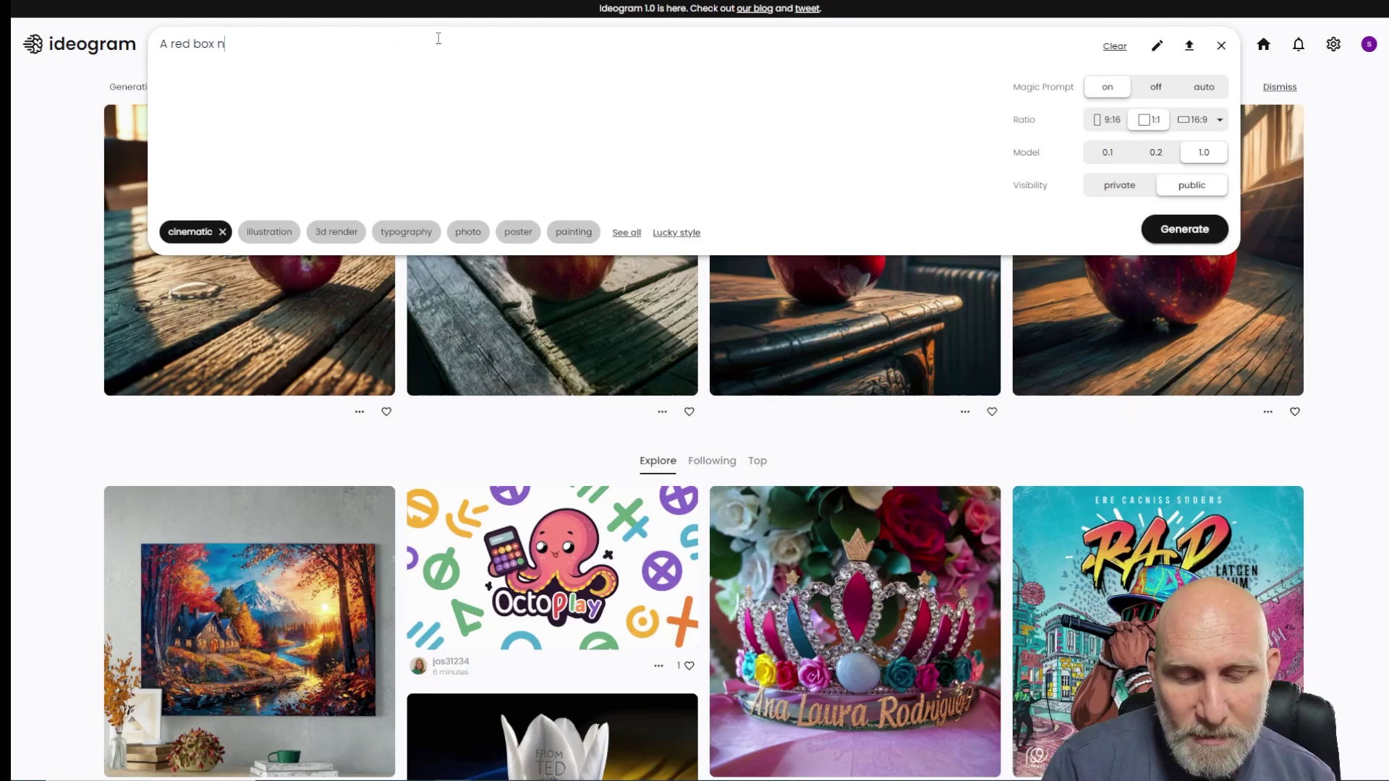
text(ext to a green )
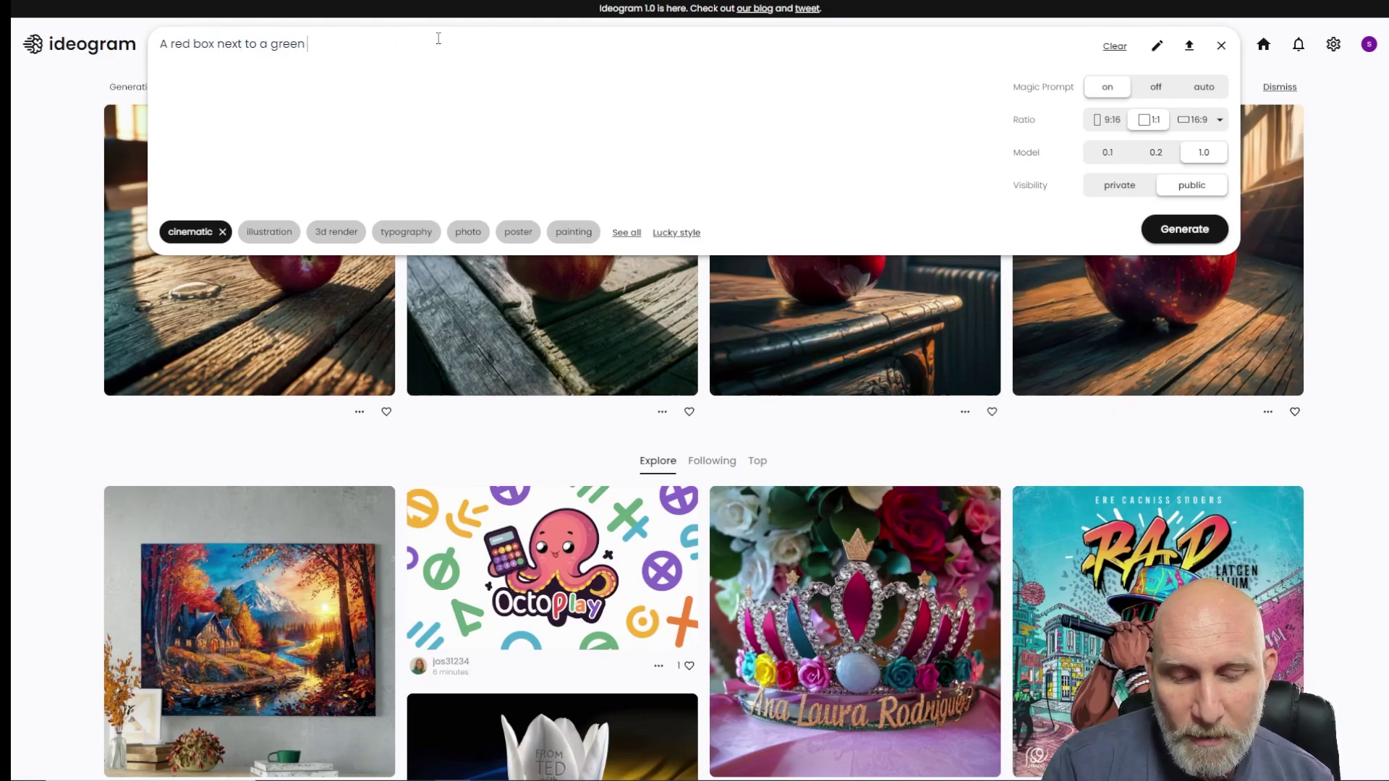
text(sphere)
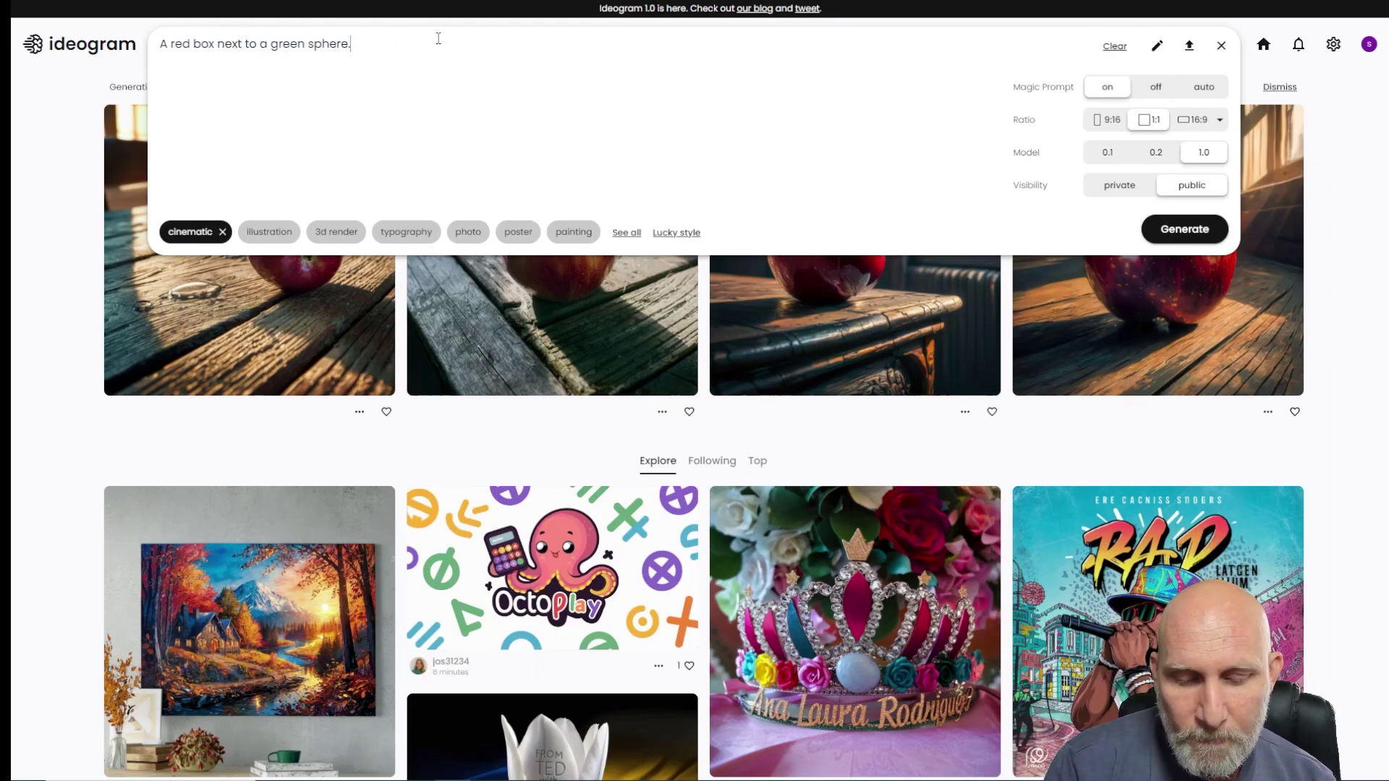
text(. a blue )
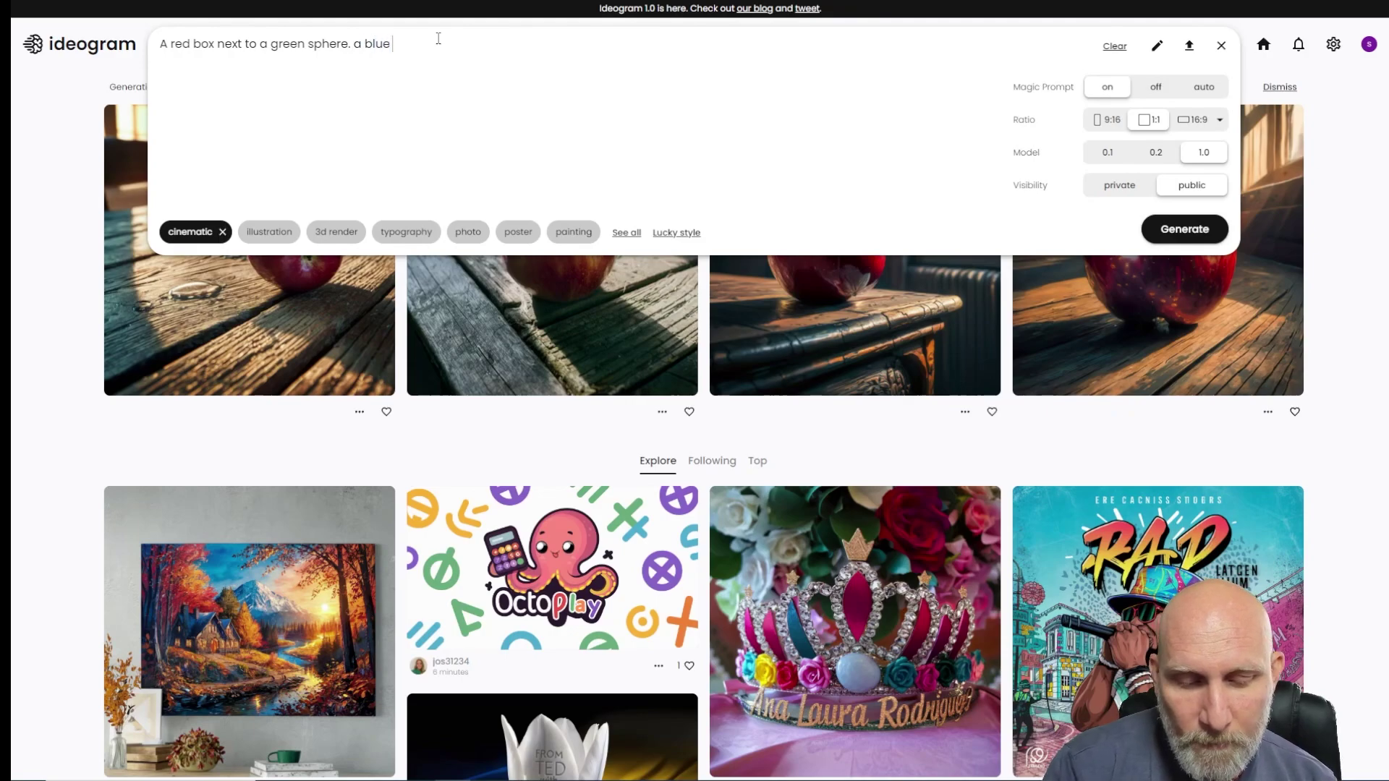
text(traiangle i)
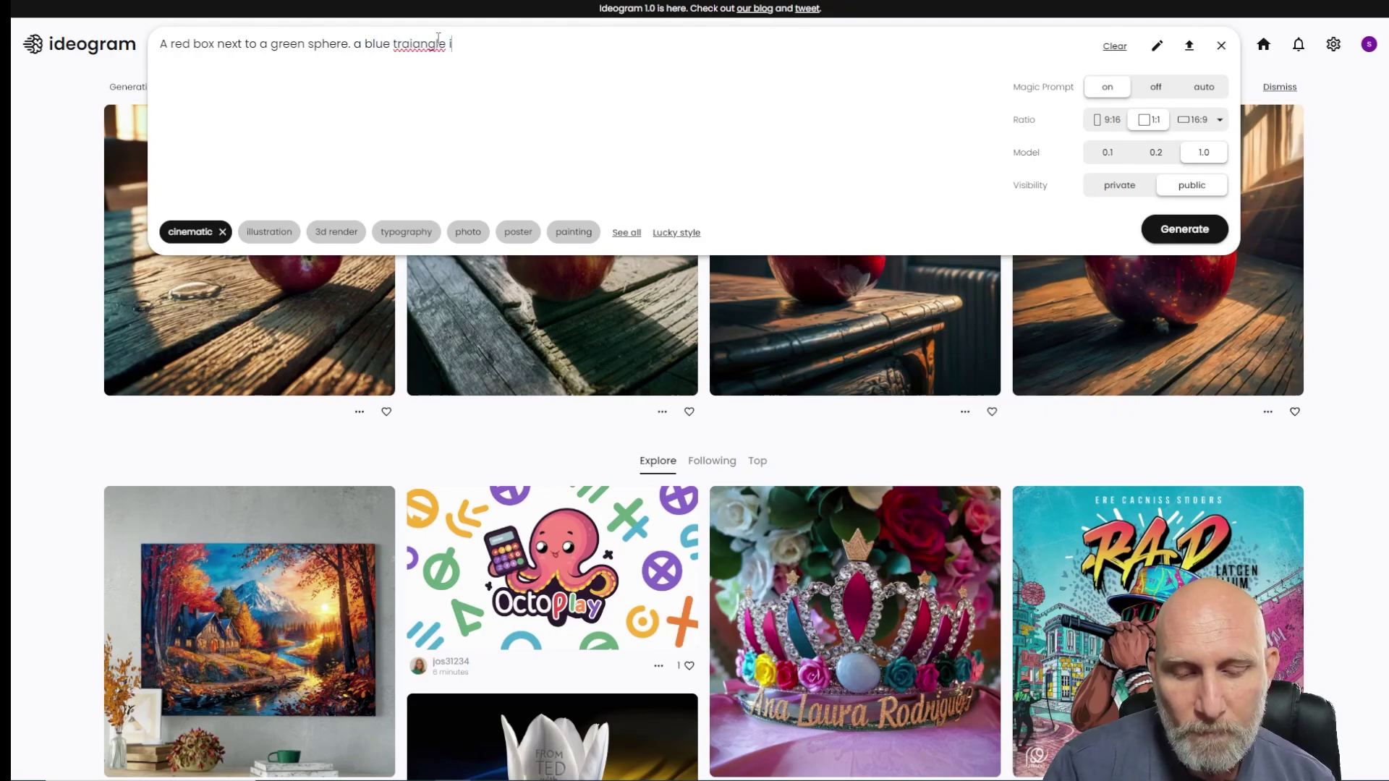
text(n the foregroun)
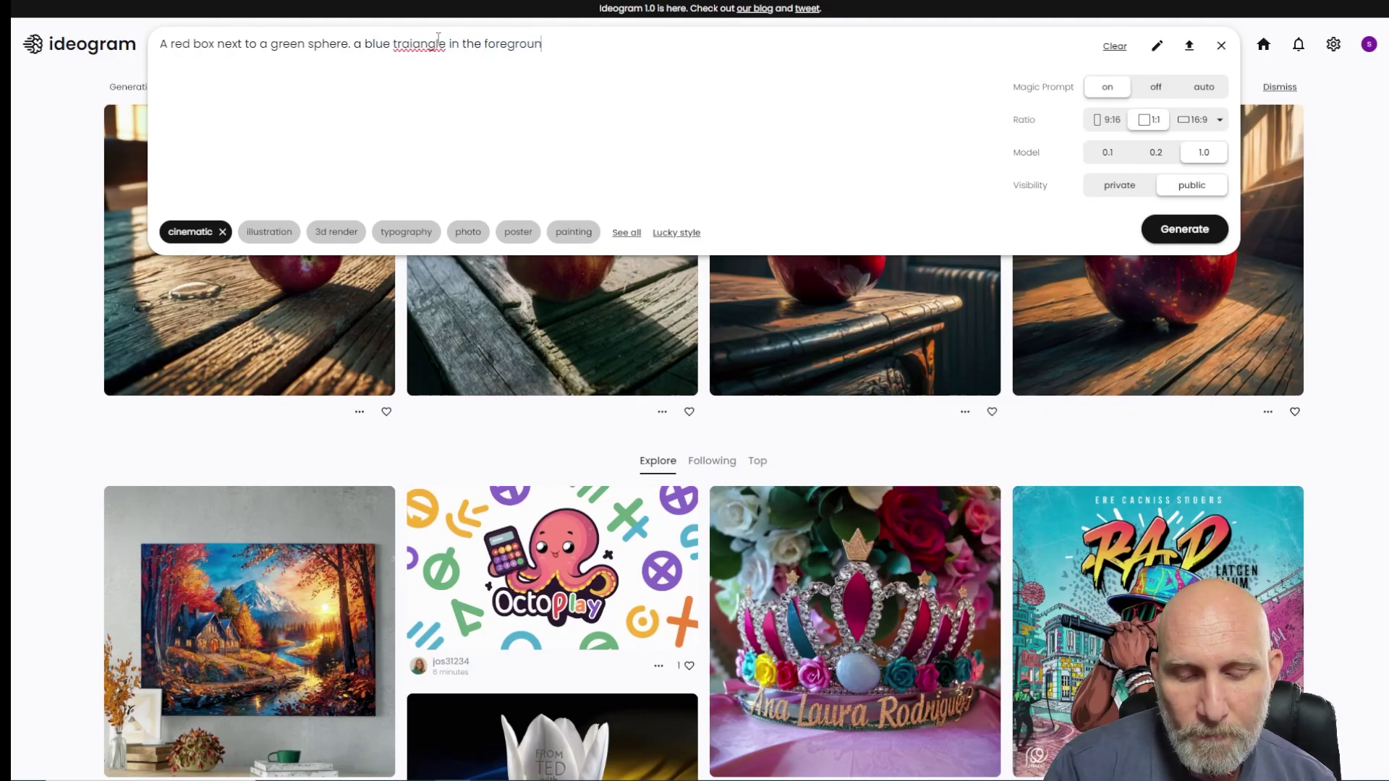
text(d. a small ca)
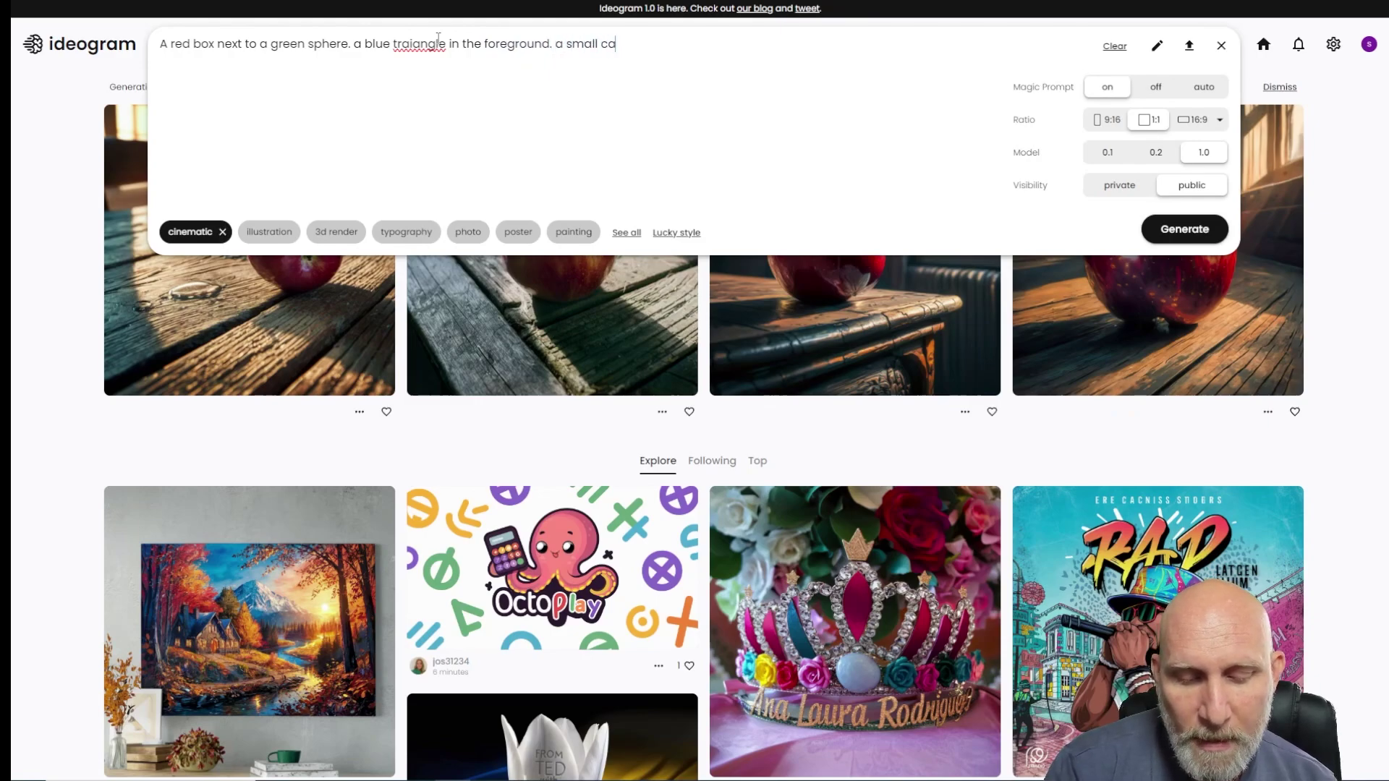
text(t runs between them)
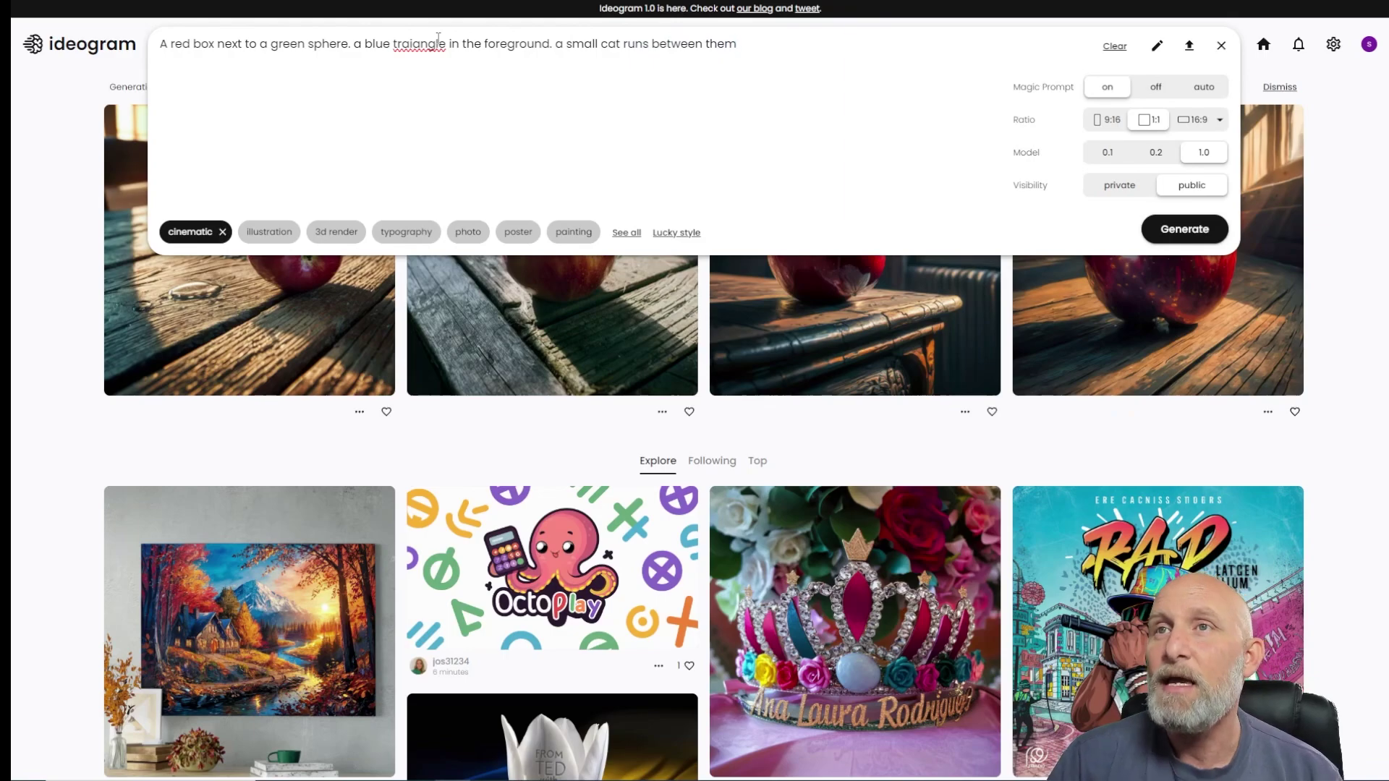
right_click(438, 42)
click(463, 54)
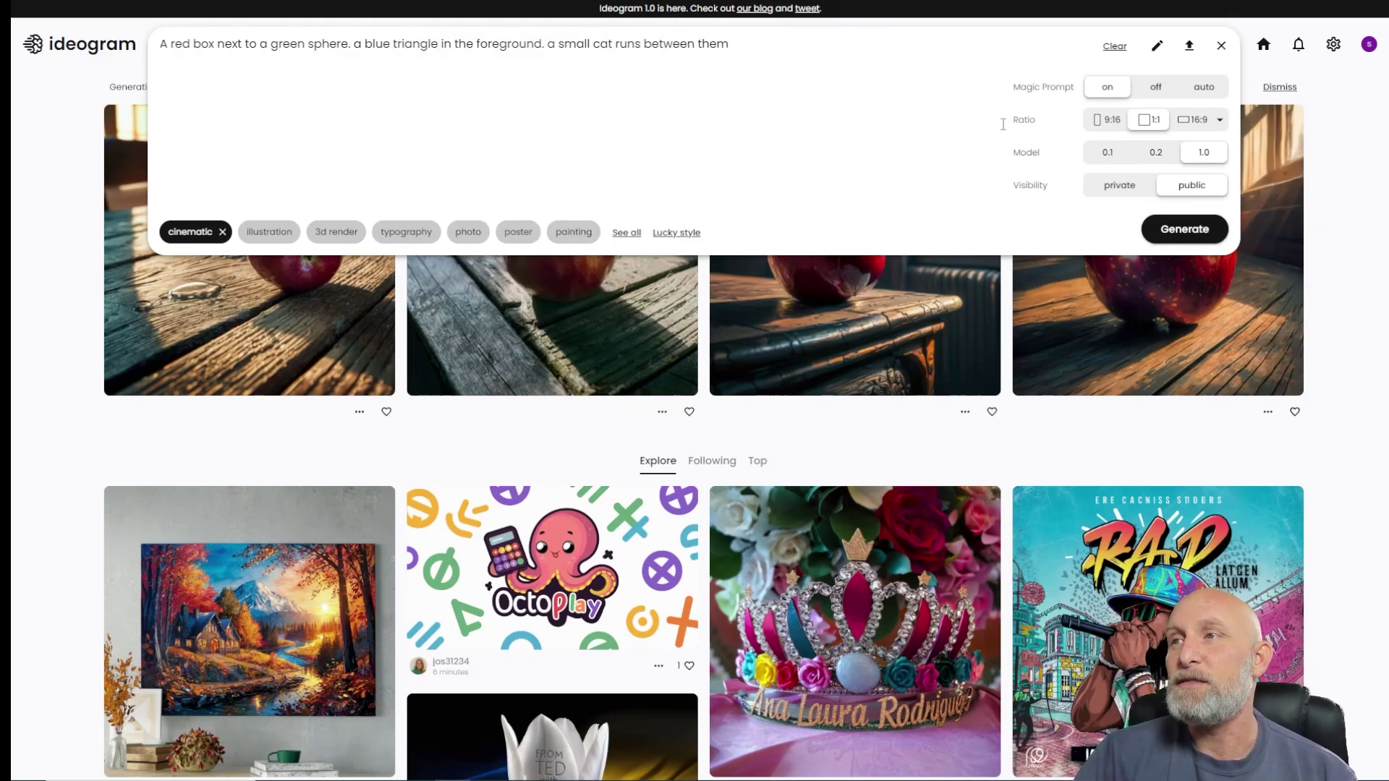
- Copy the whole prompt text and generate its images with Magic Prompt off
click(1156, 87)
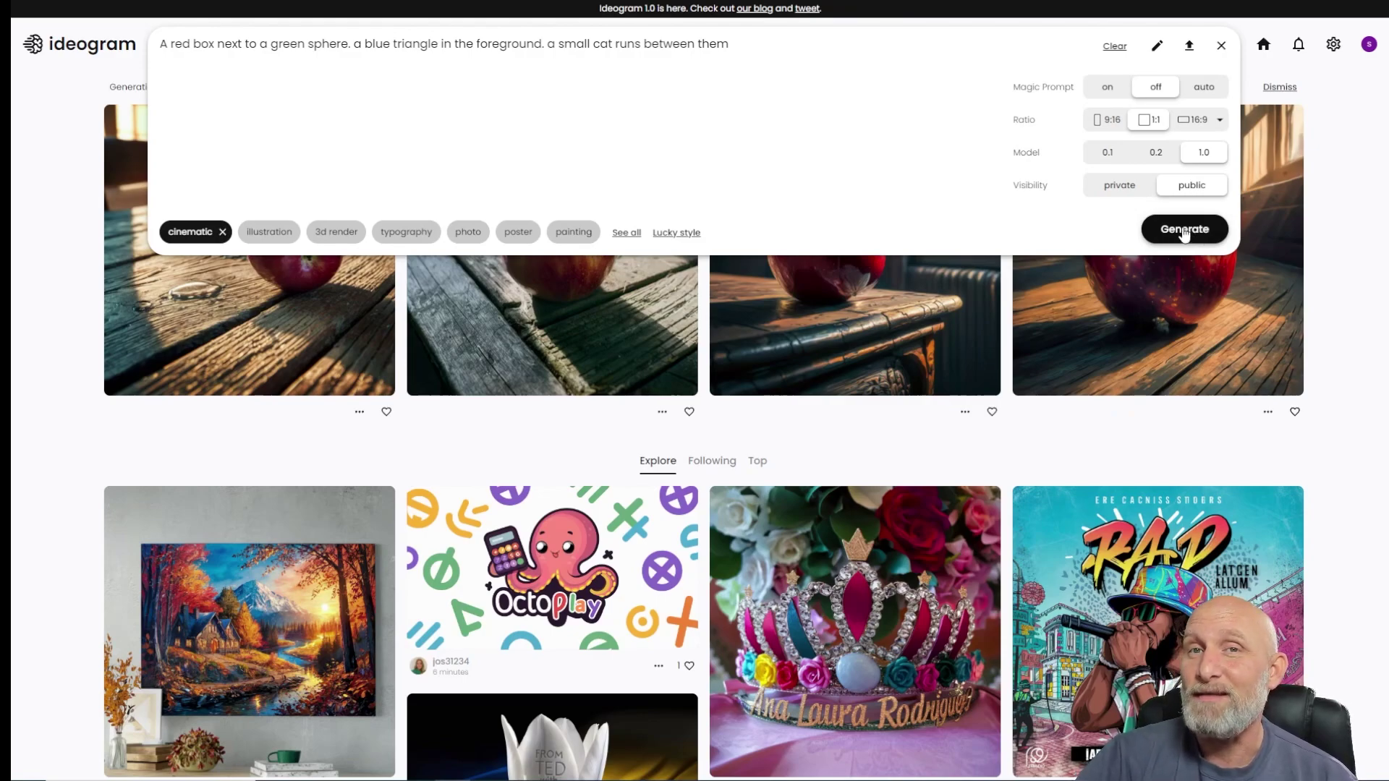
drag(784, 47, 71, 58)
key(ctrl+c)
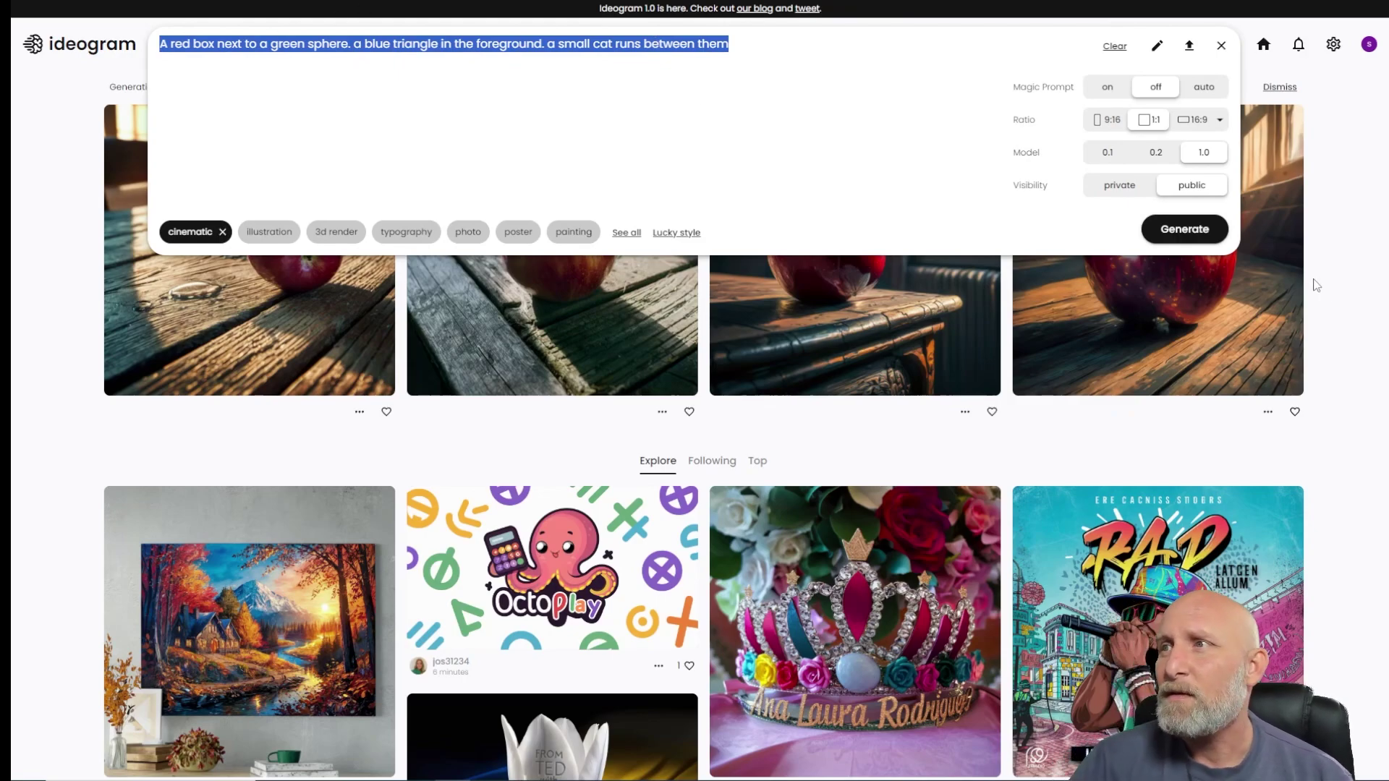
click(1194, 232)
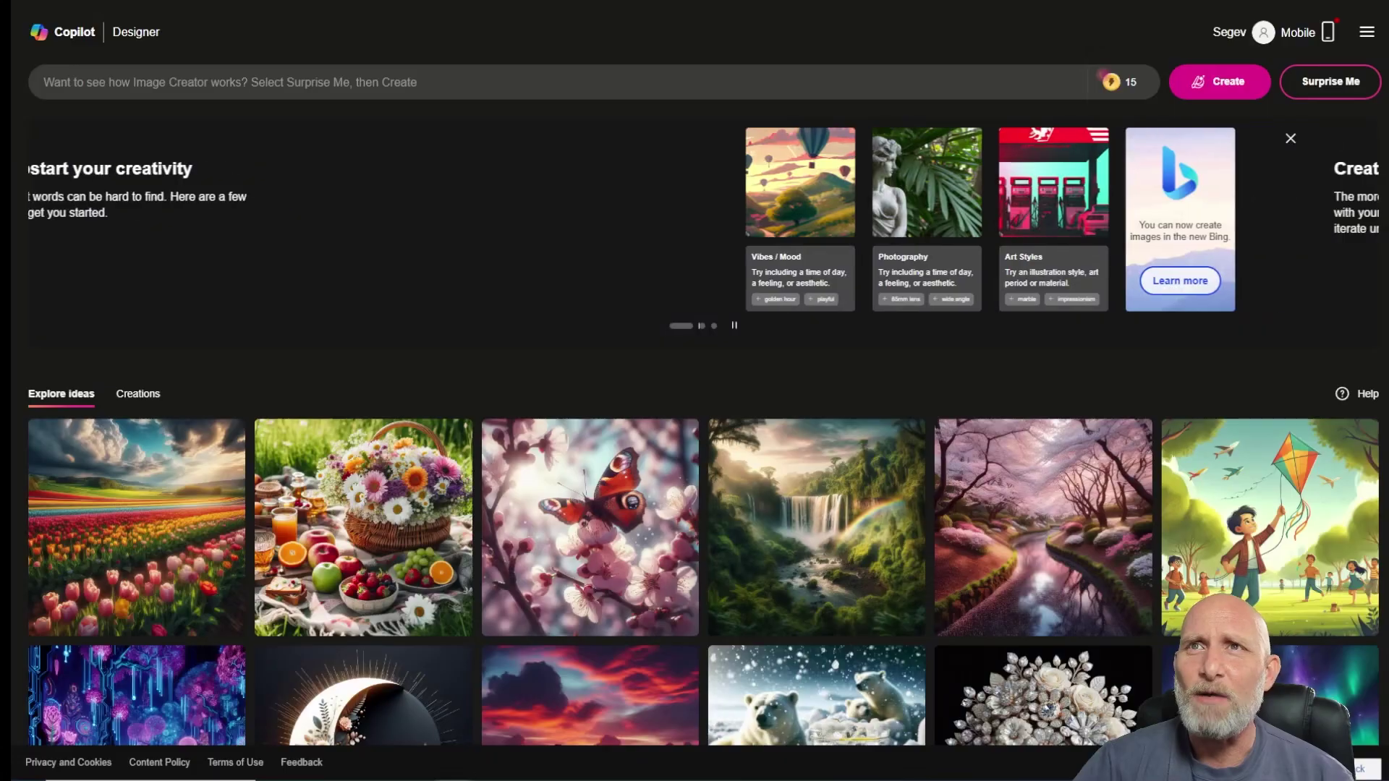
- Switch to Copilot Designer and create images from the copied shapes-and-cat prompt
click(337, 84)
key(ctrl+v)
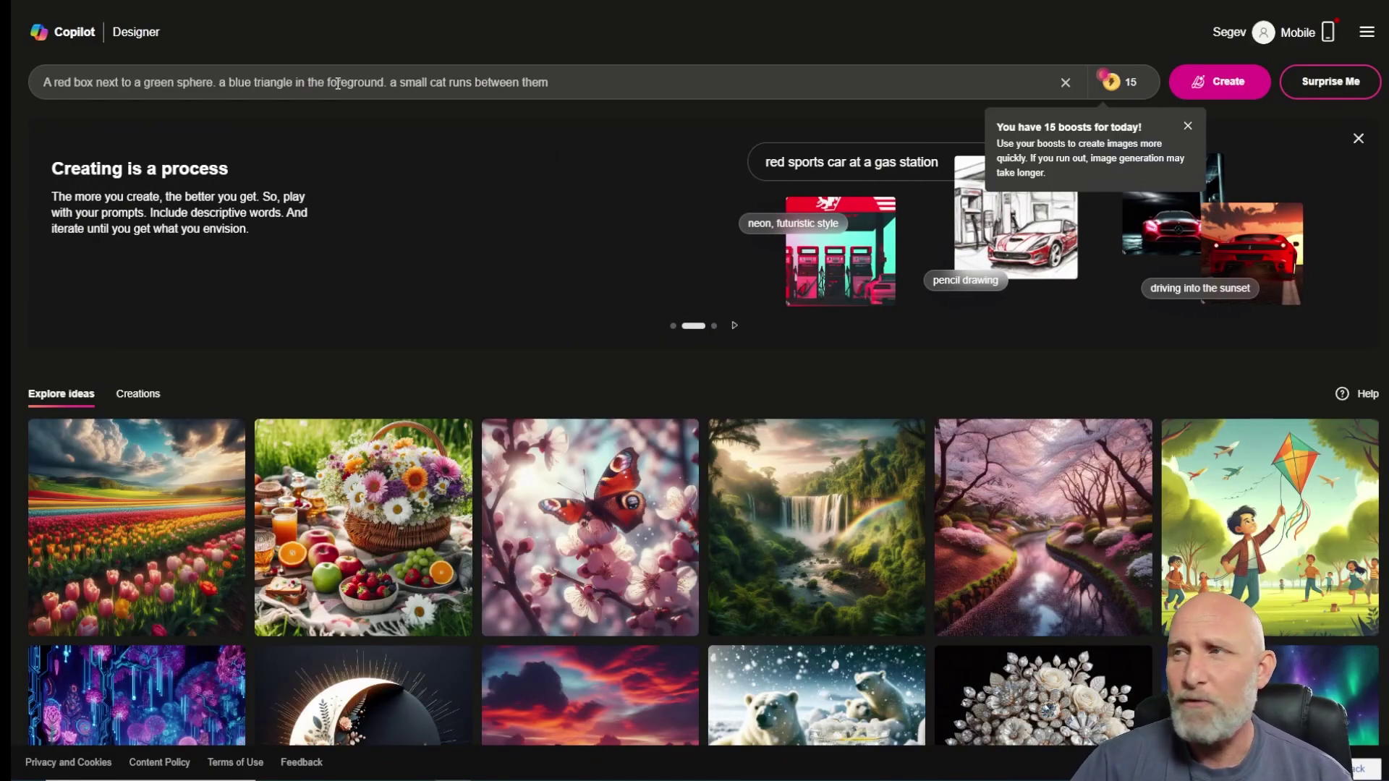
click(1221, 84)
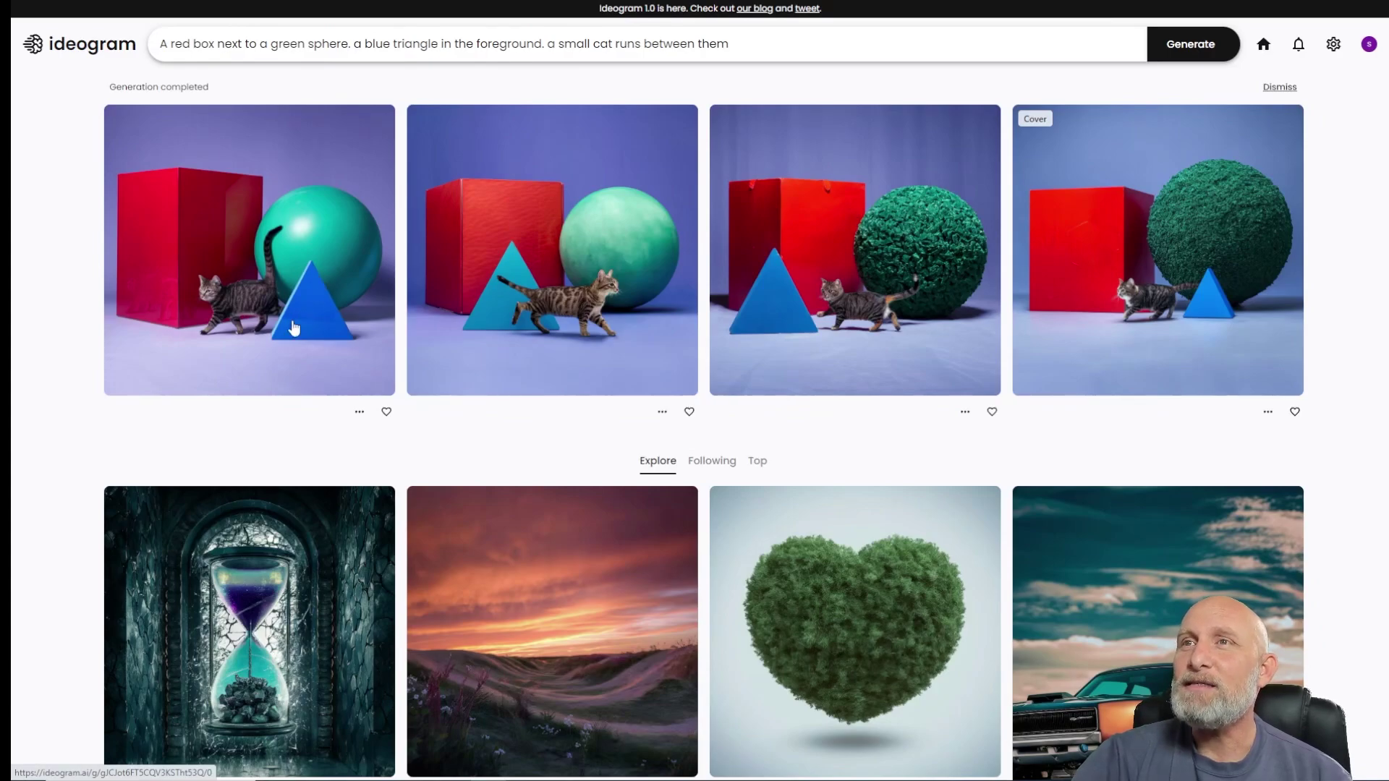
- Switch back to Ideogram and view the four shapes-and-cat images one by one at full size, returning to the first
click(270, 273)
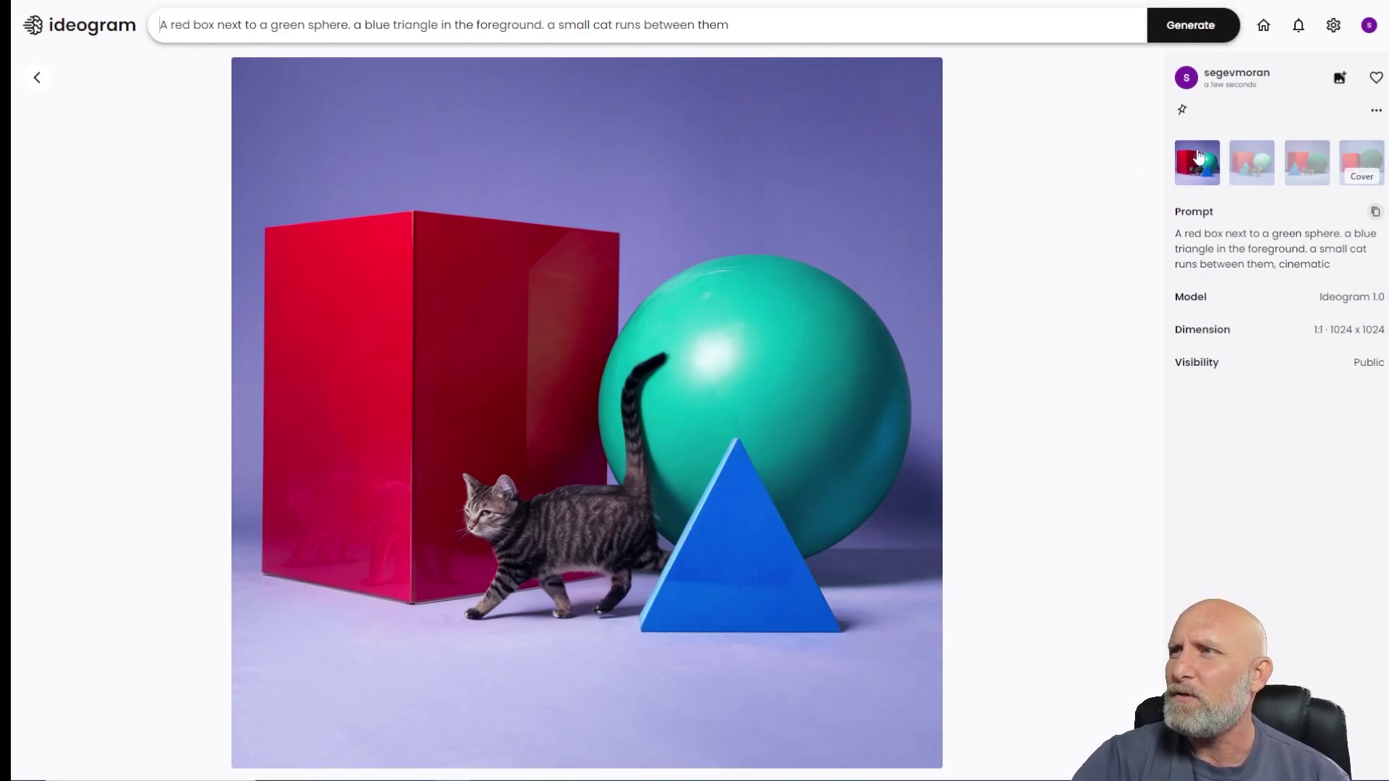
click(1252, 178)
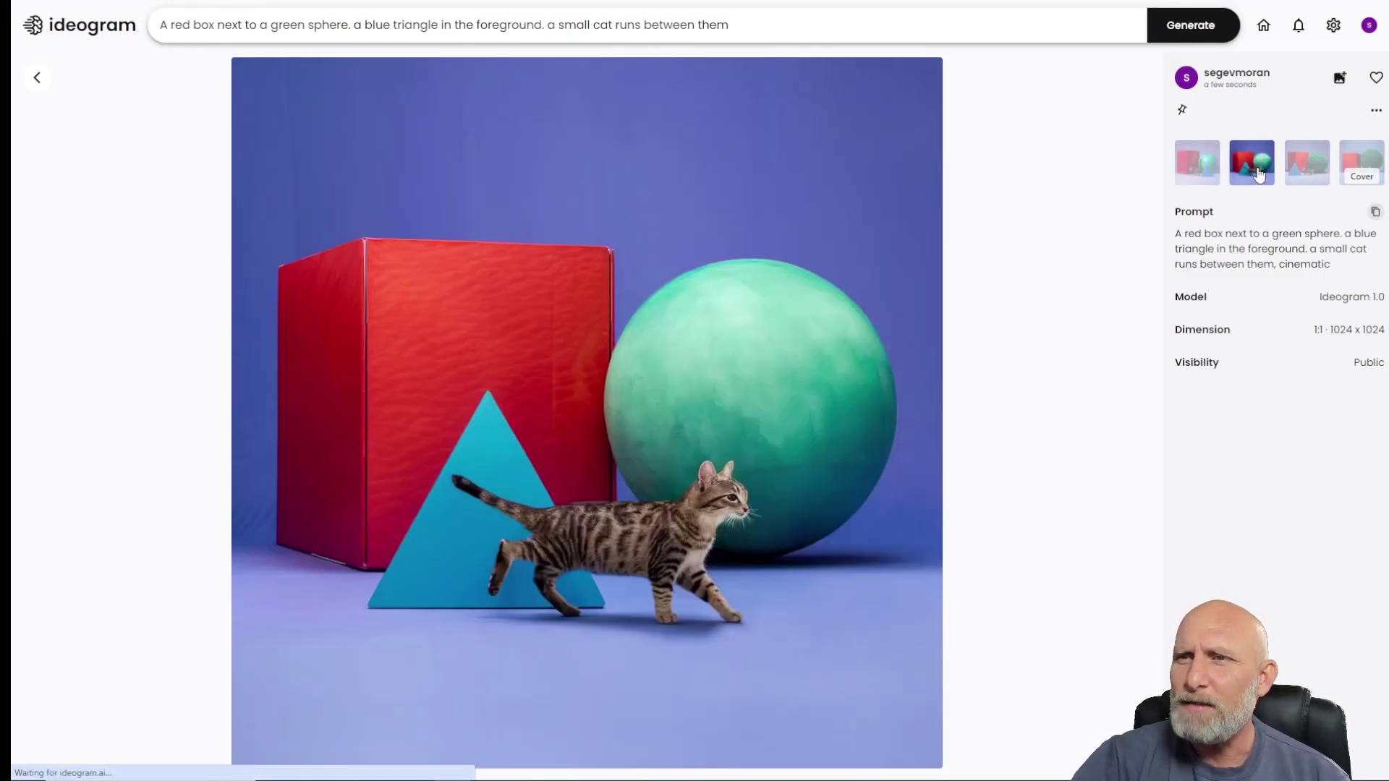
click(1321, 176)
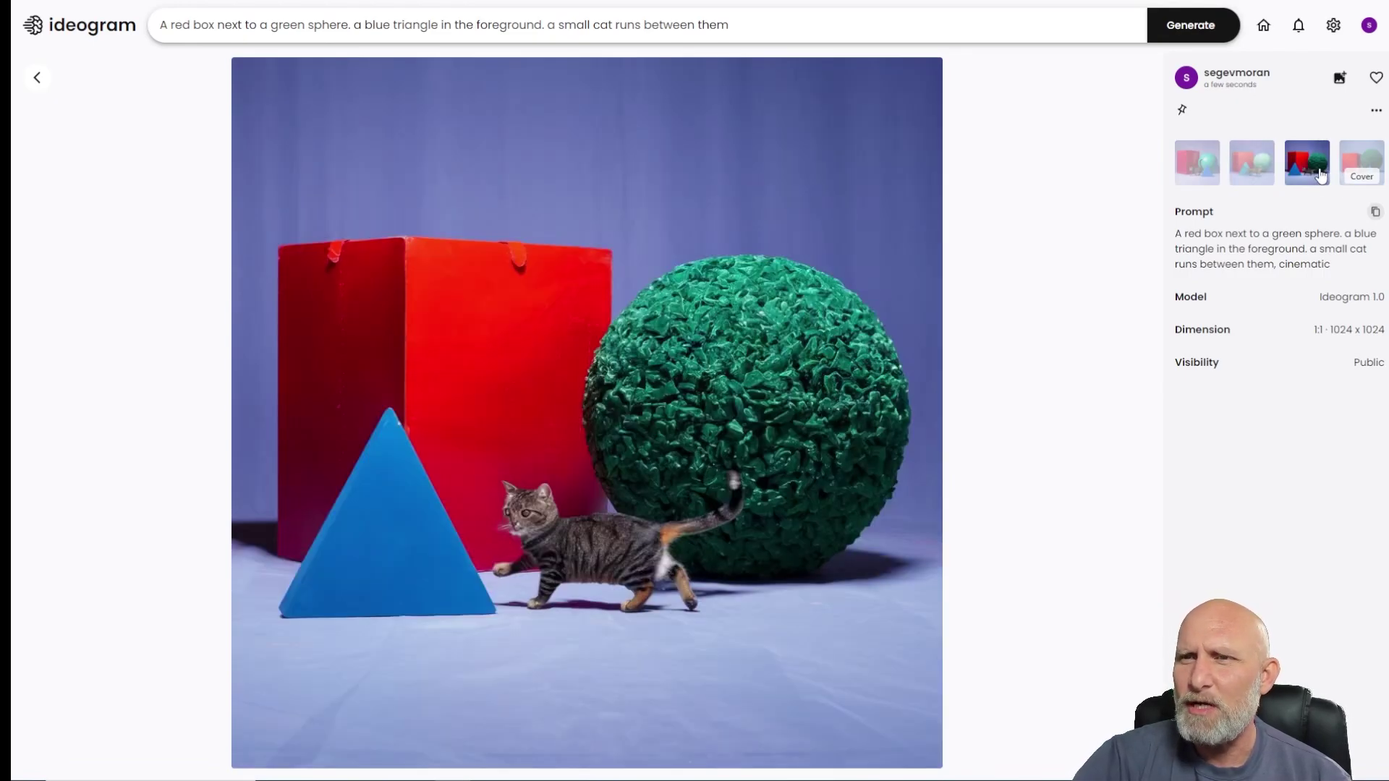
click(1363, 165)
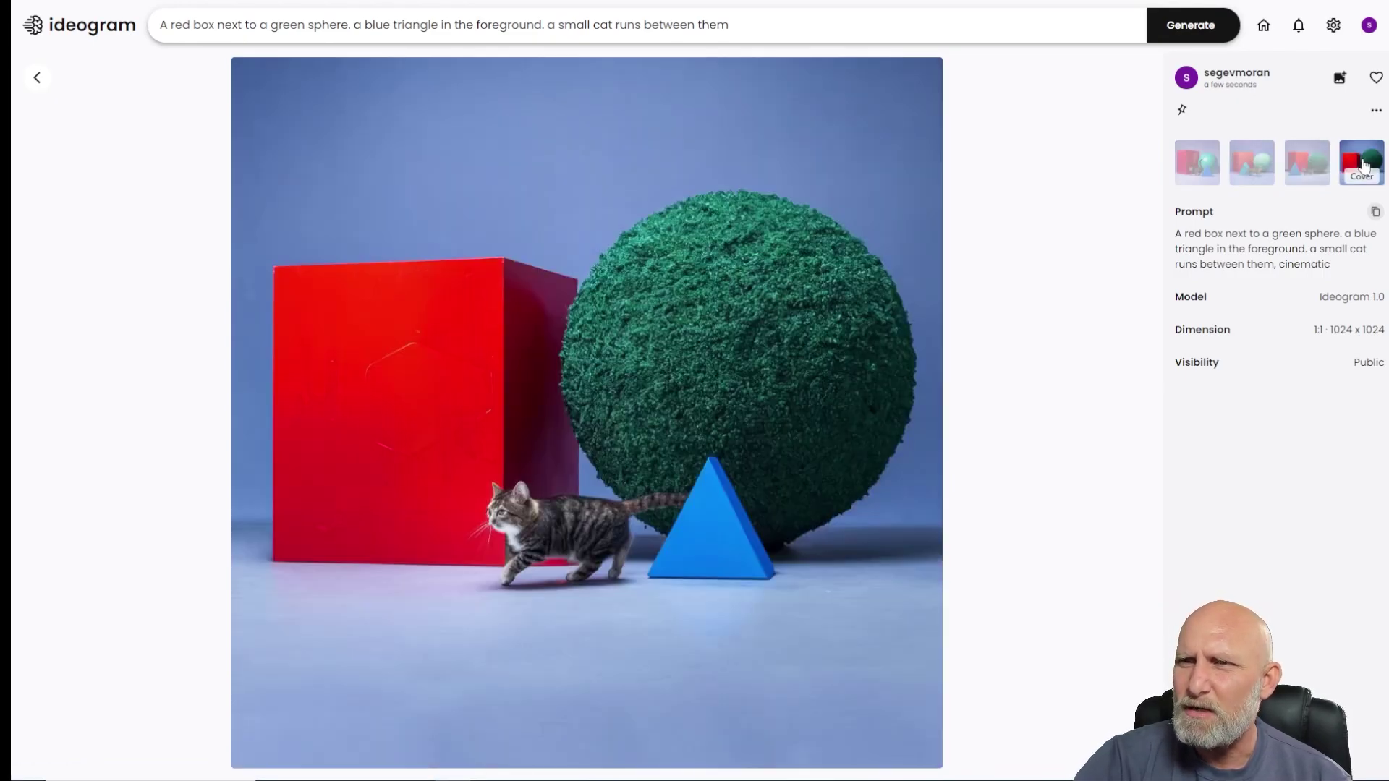
click(1198, 174)
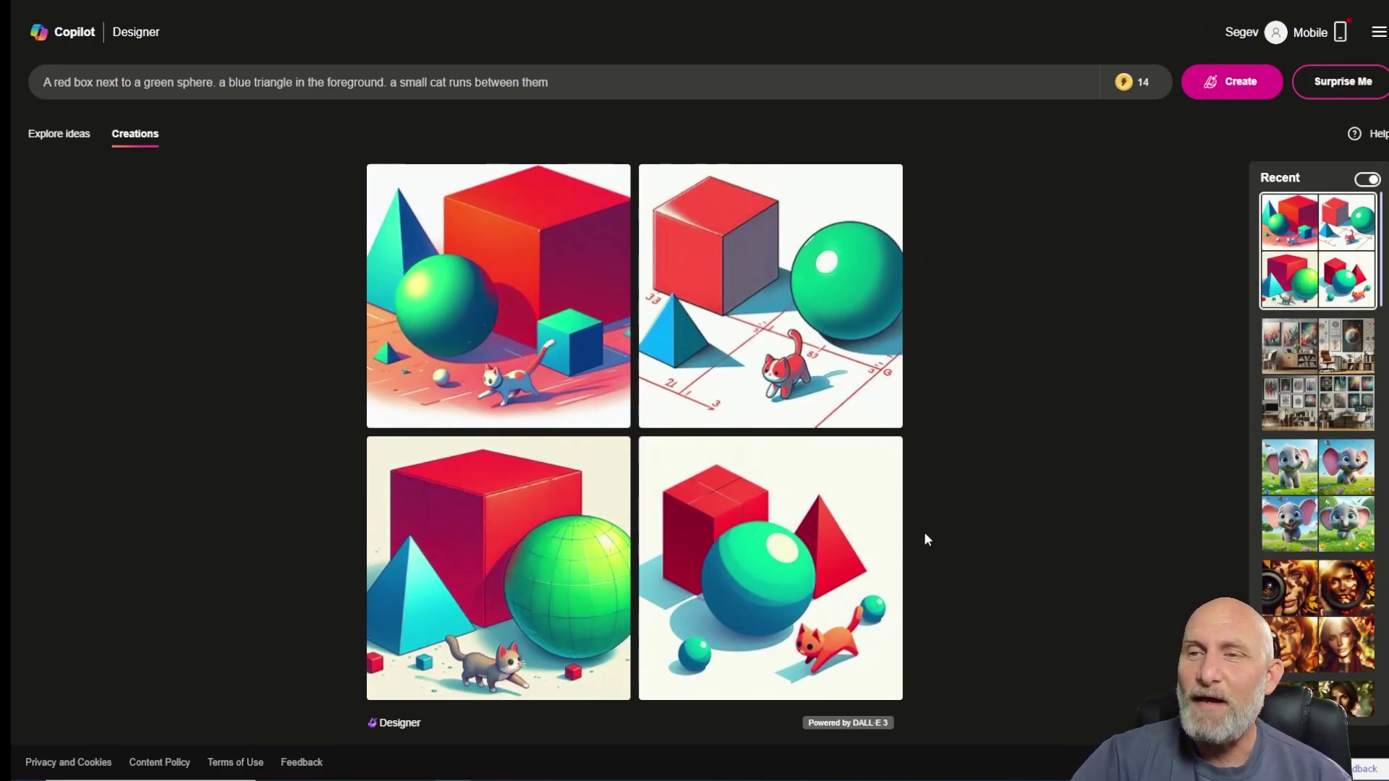
- Switch to Copilot Designer, append ", ceinematic" to the prompt and create the images again
click(592, 85)
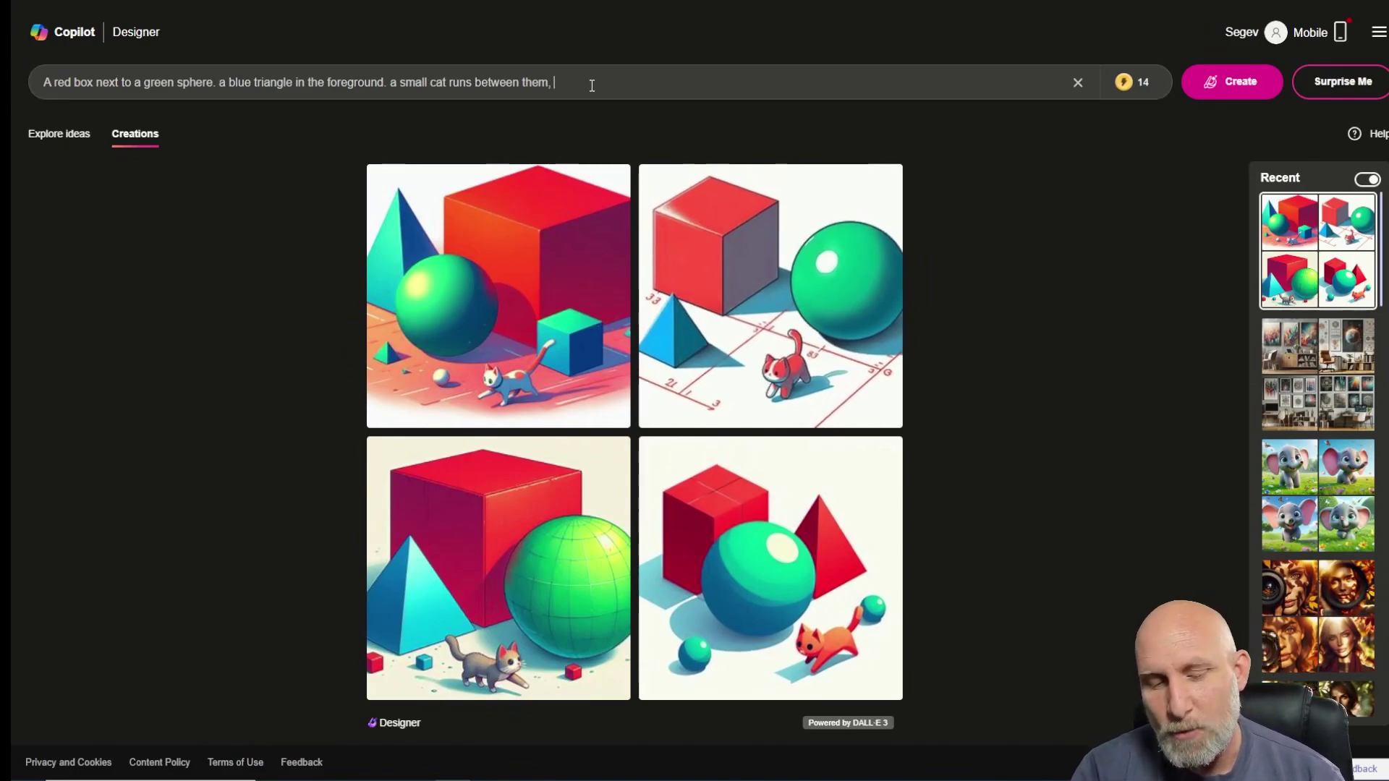
text(, ceinematric)
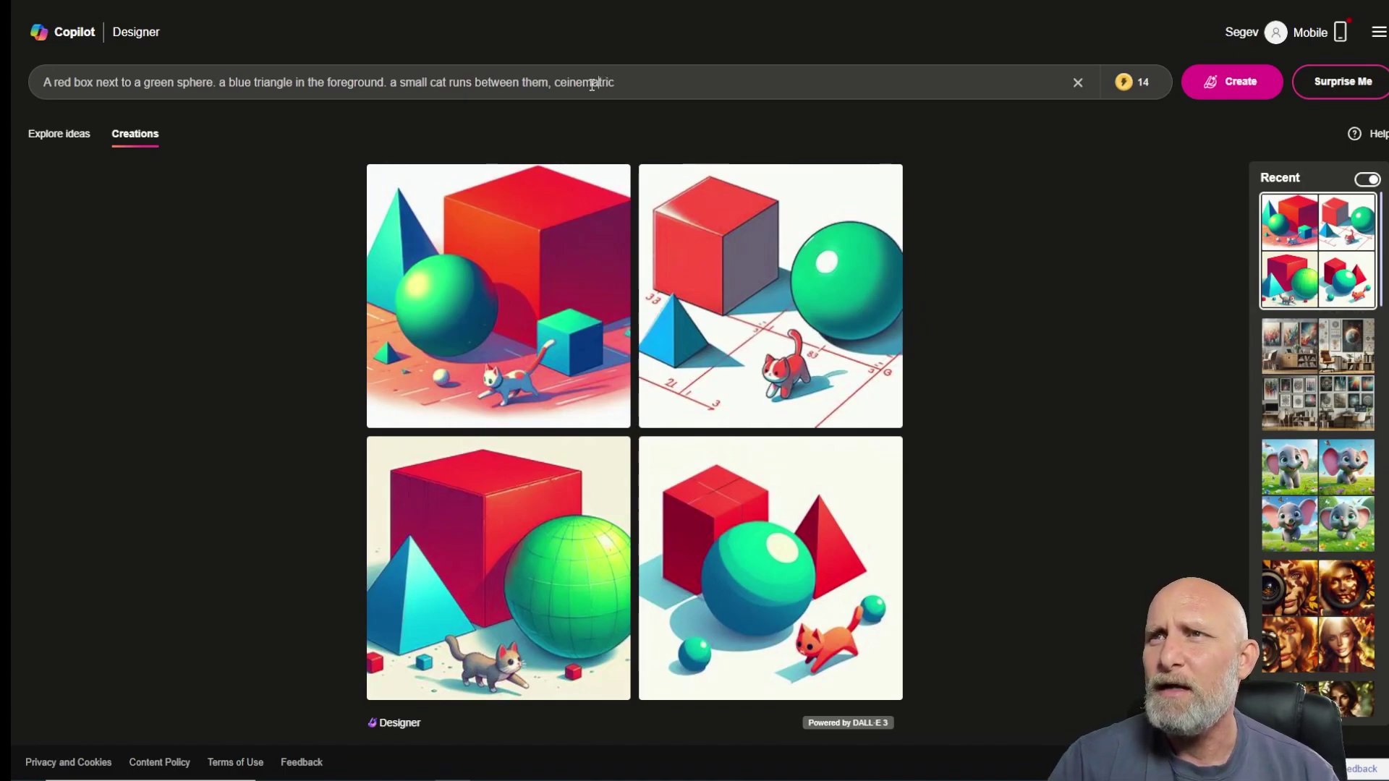
click(1229, 93)
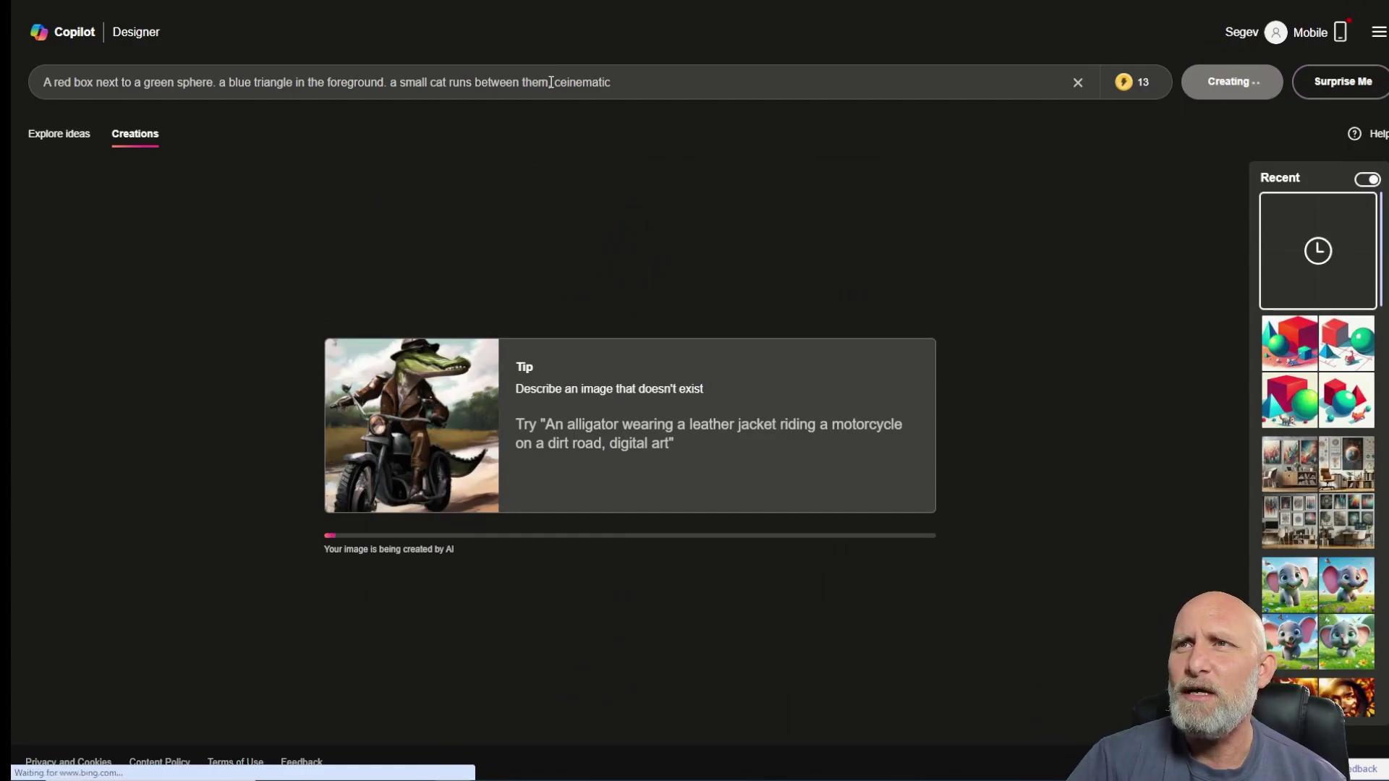
- Correct the last word of the Copilot Designer prompt to "cinematic" and select the whole prompt for copying
drag(760, 83, 56, 62)
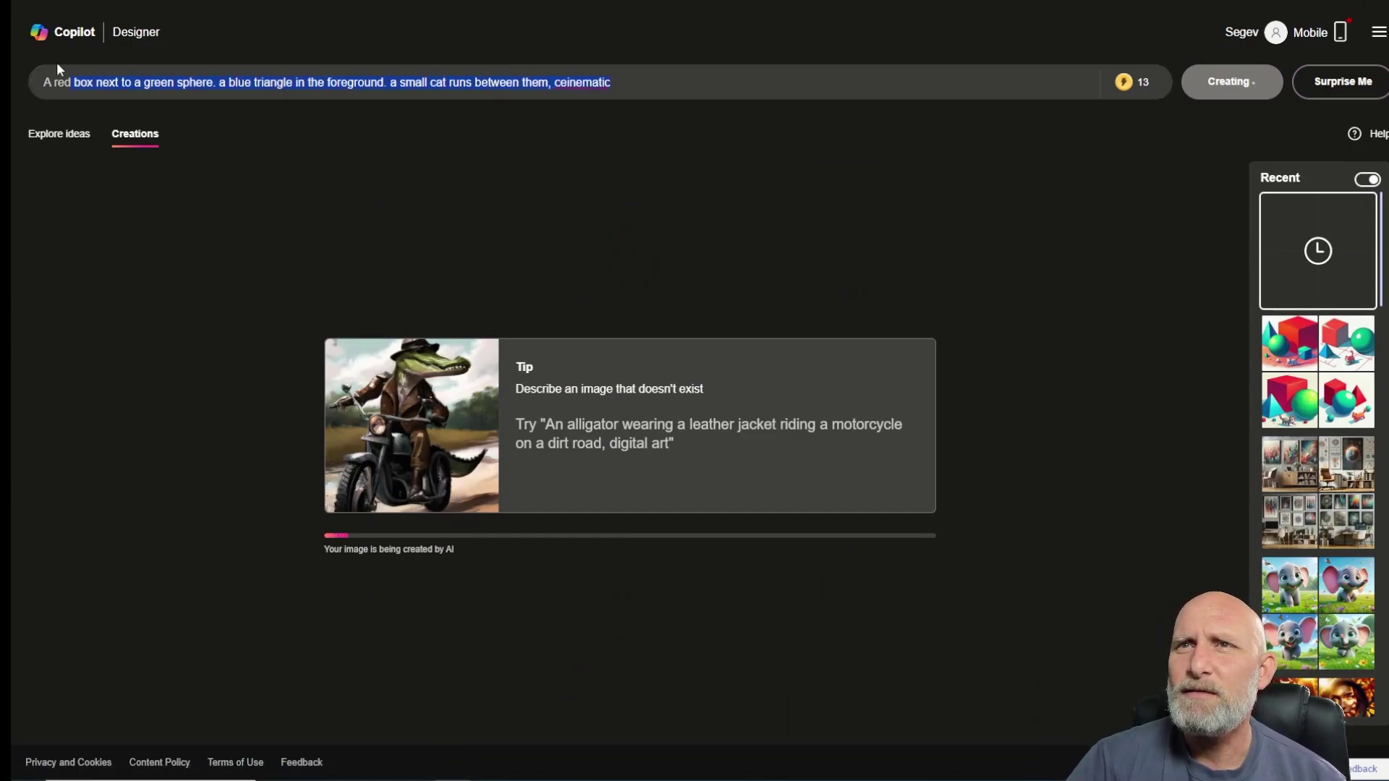
right_click(593, 89)
click(630, 109)
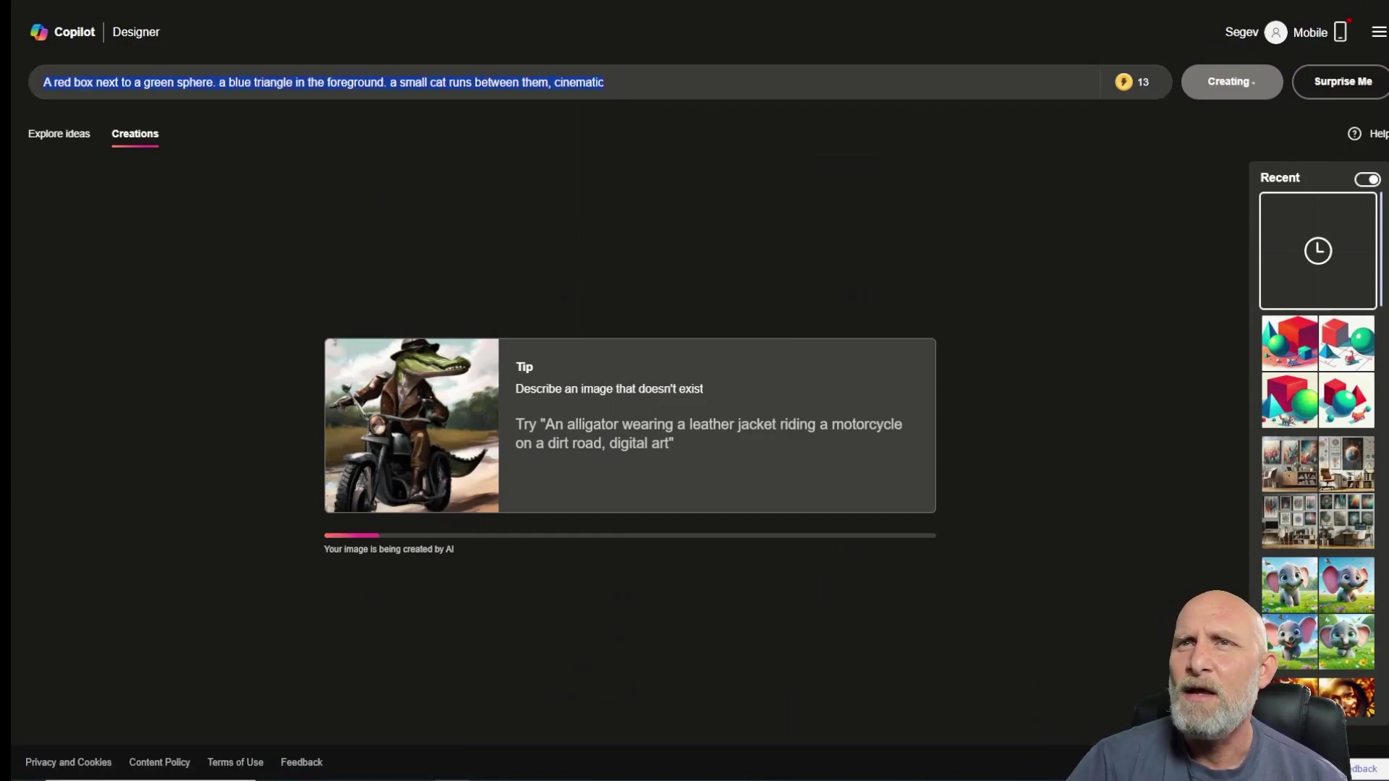
- Switch to the Midjourney Bot chat in Discord and submit the copied cinematic shapes-and-cat prompt with /imagine
click(572, 772)
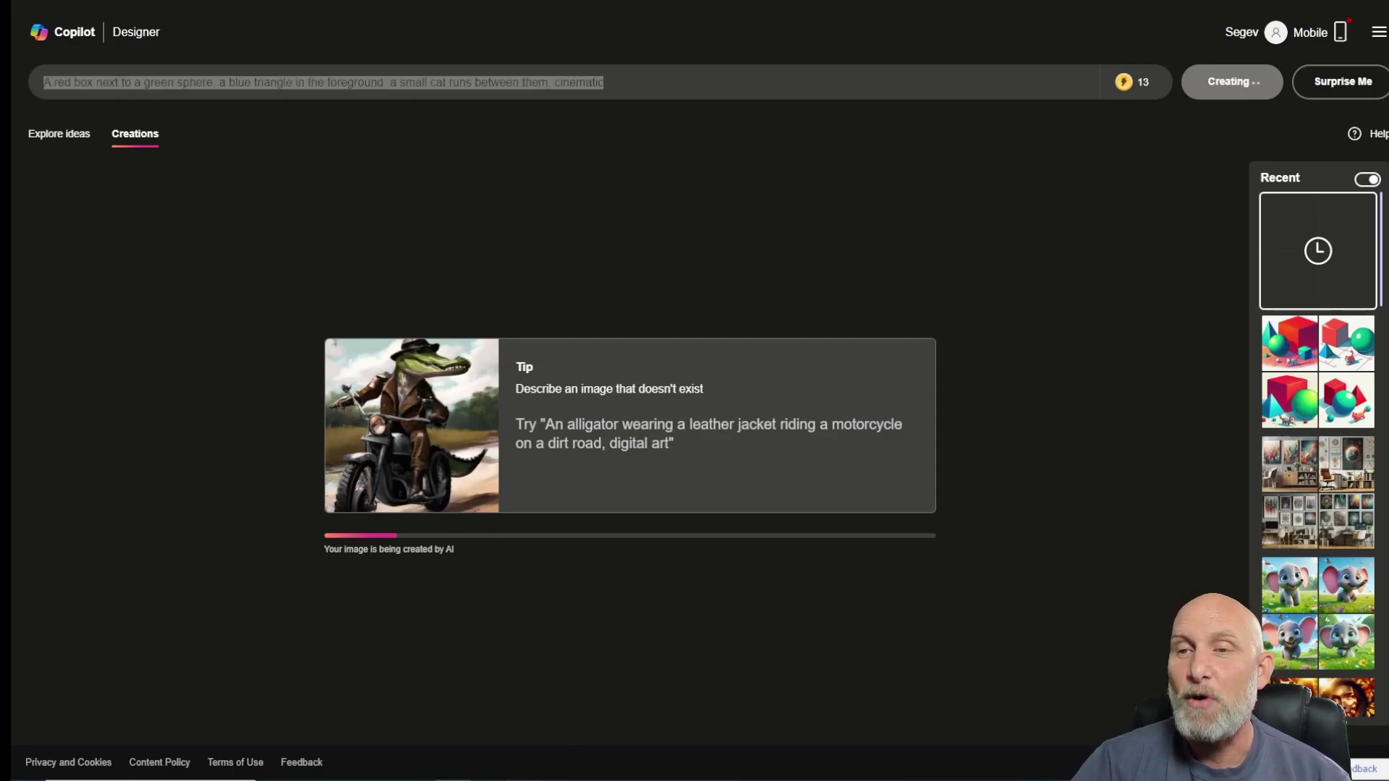
text(/imagine prompt A red box next to a green sphere. a blue triangle in the foreground. a small cat runs between them, cinematic)
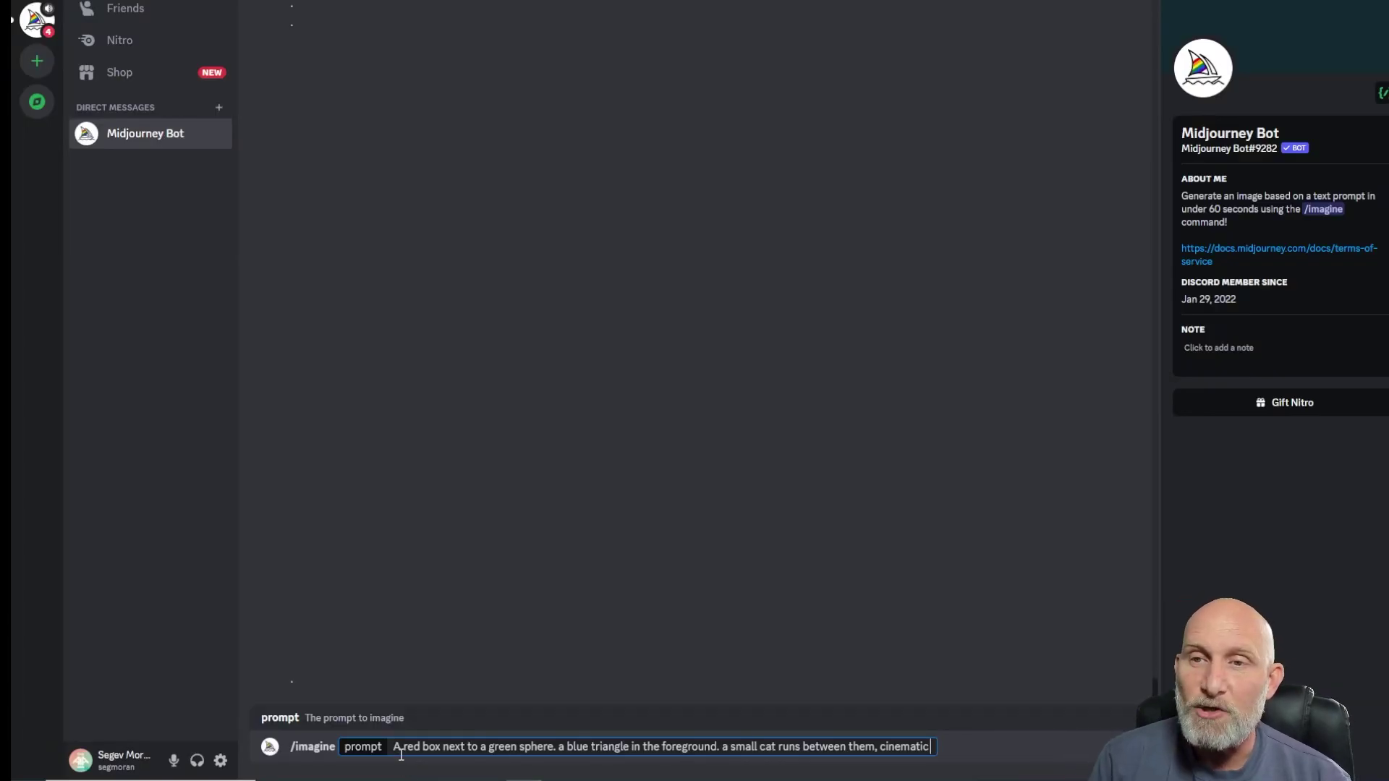
key(Return)
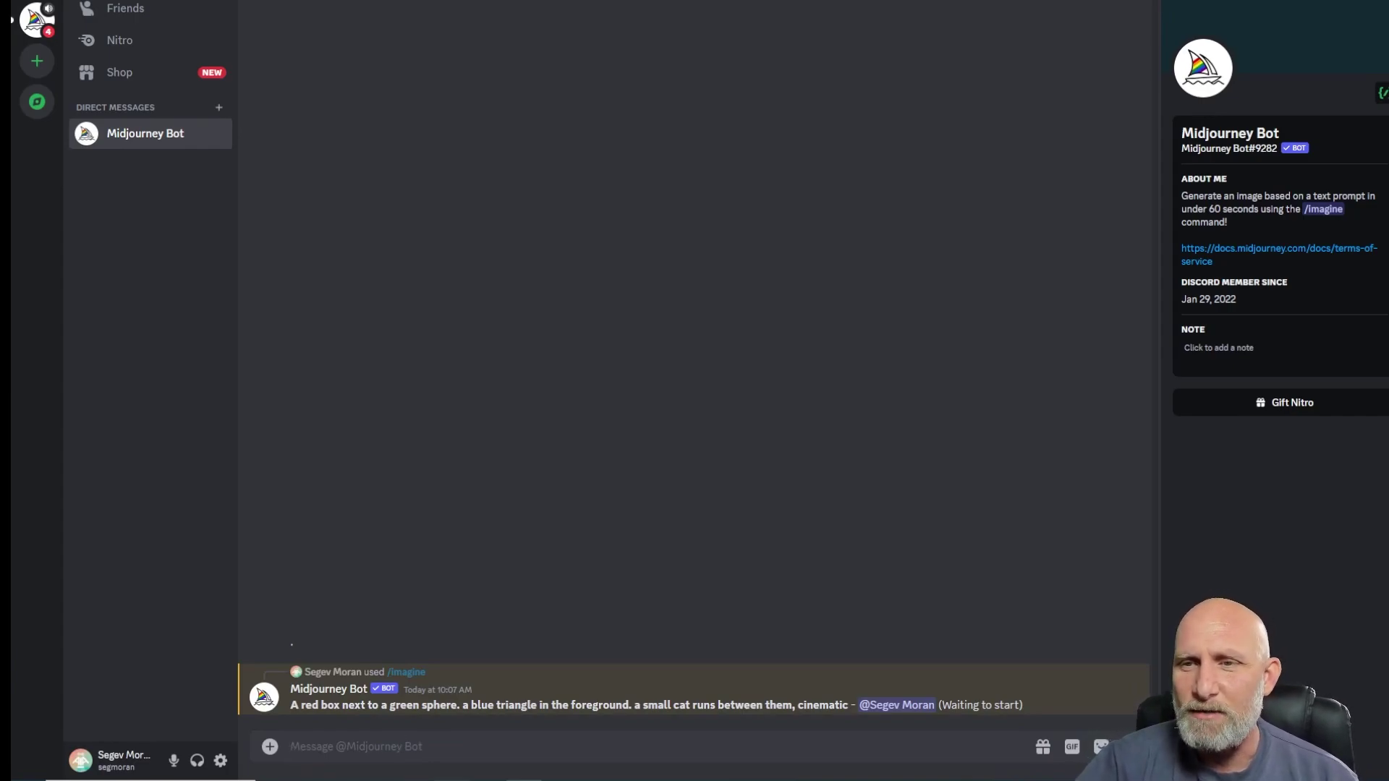
- Switch to Copilot Designer and compare its new cinematic images with the first Ideogram image
click(455, 716)
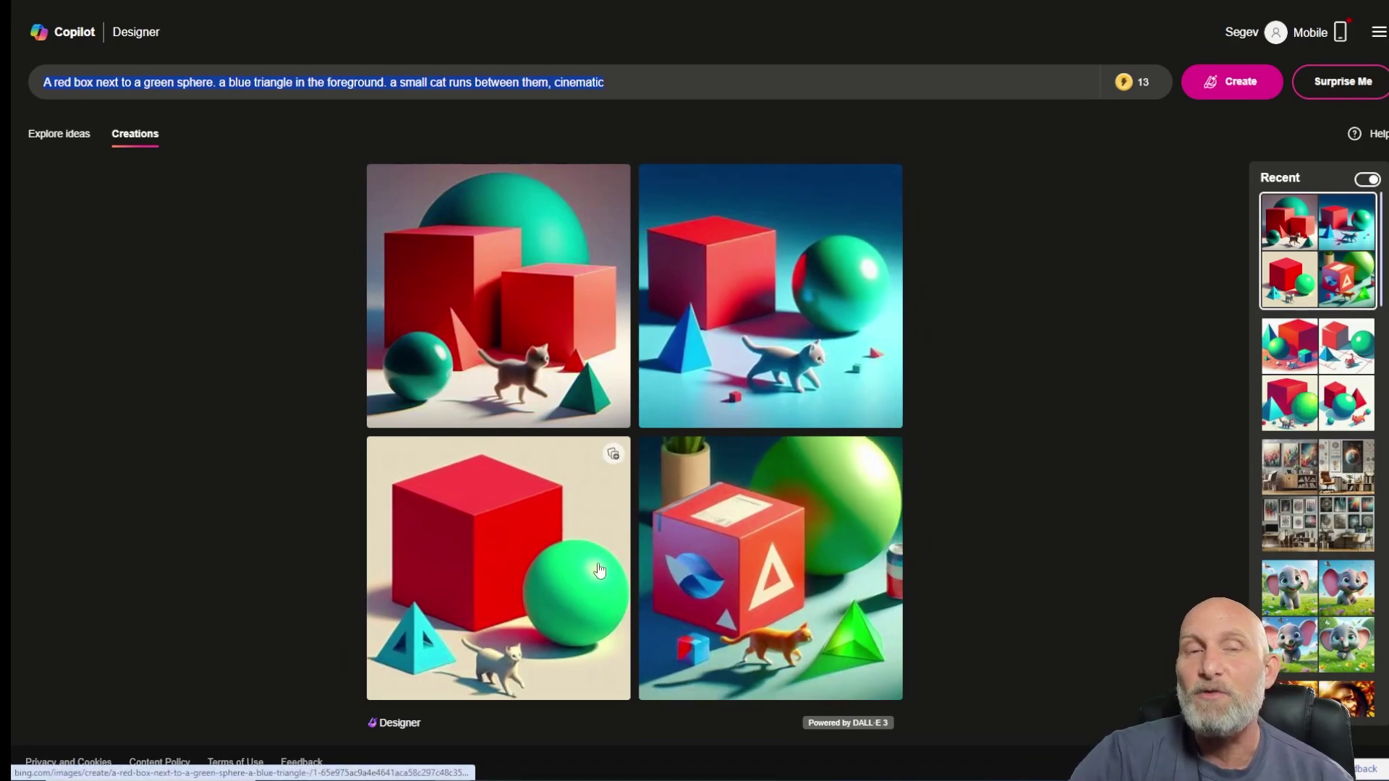
key(ctrl+Tab)
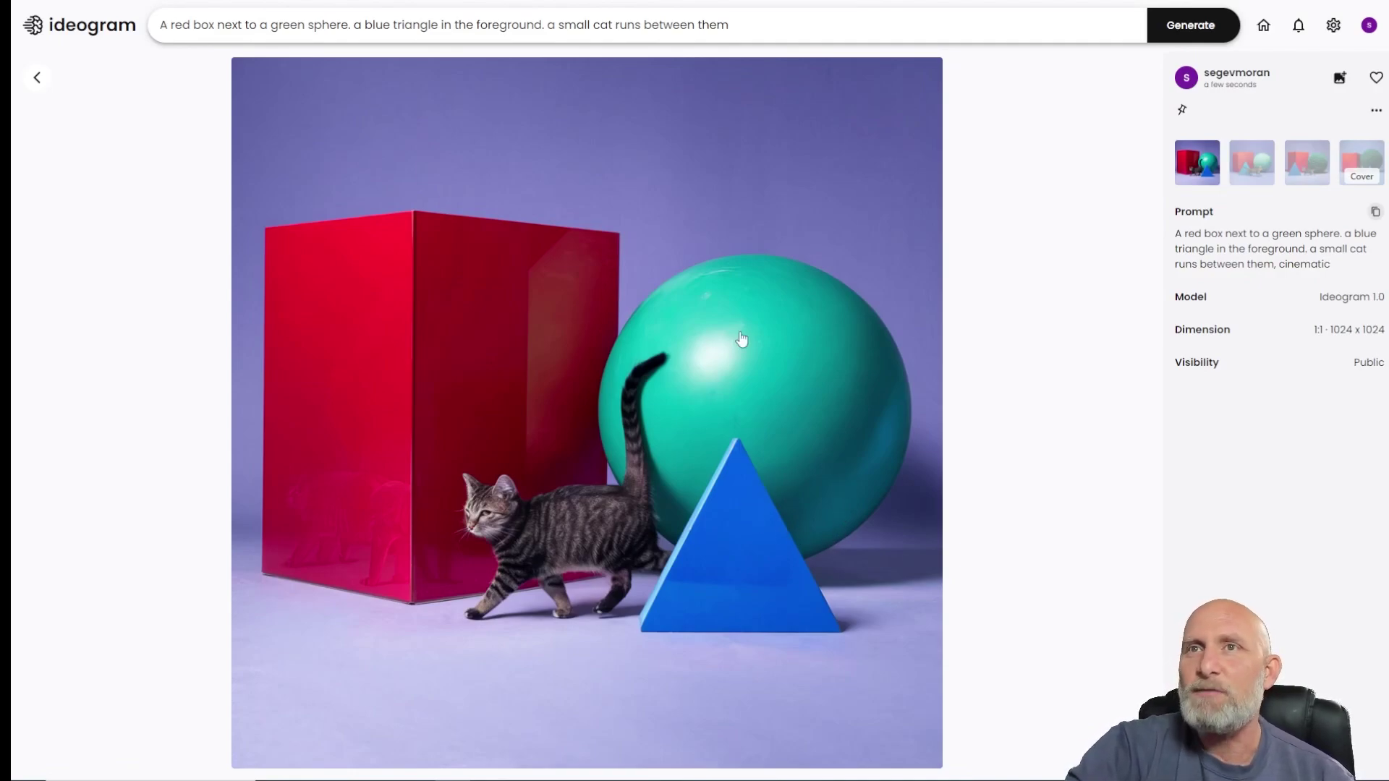
key(ctrl+Tab)
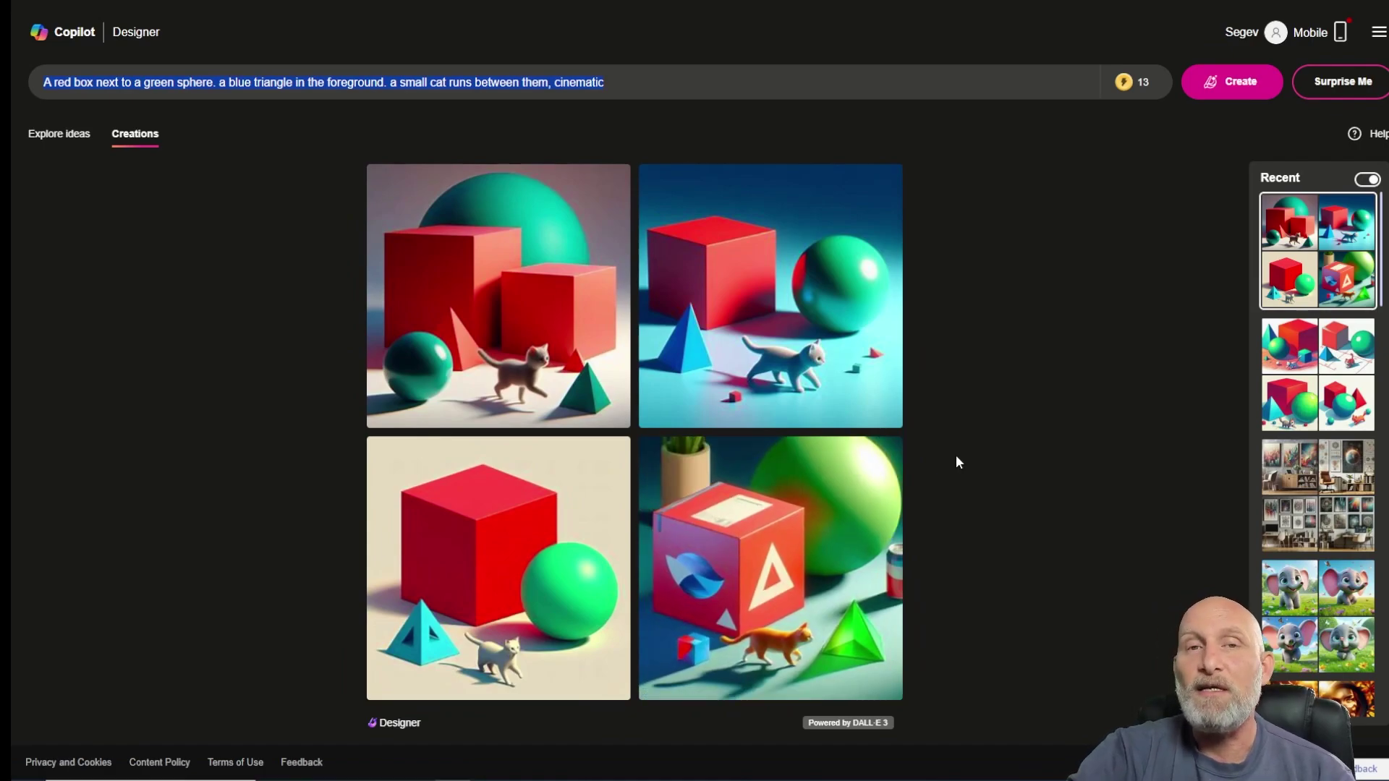
- Switch to the Midjourney Bot chat in Discord, examine the generated four-image grid enlarged and close it
key(ctrl+Tab)
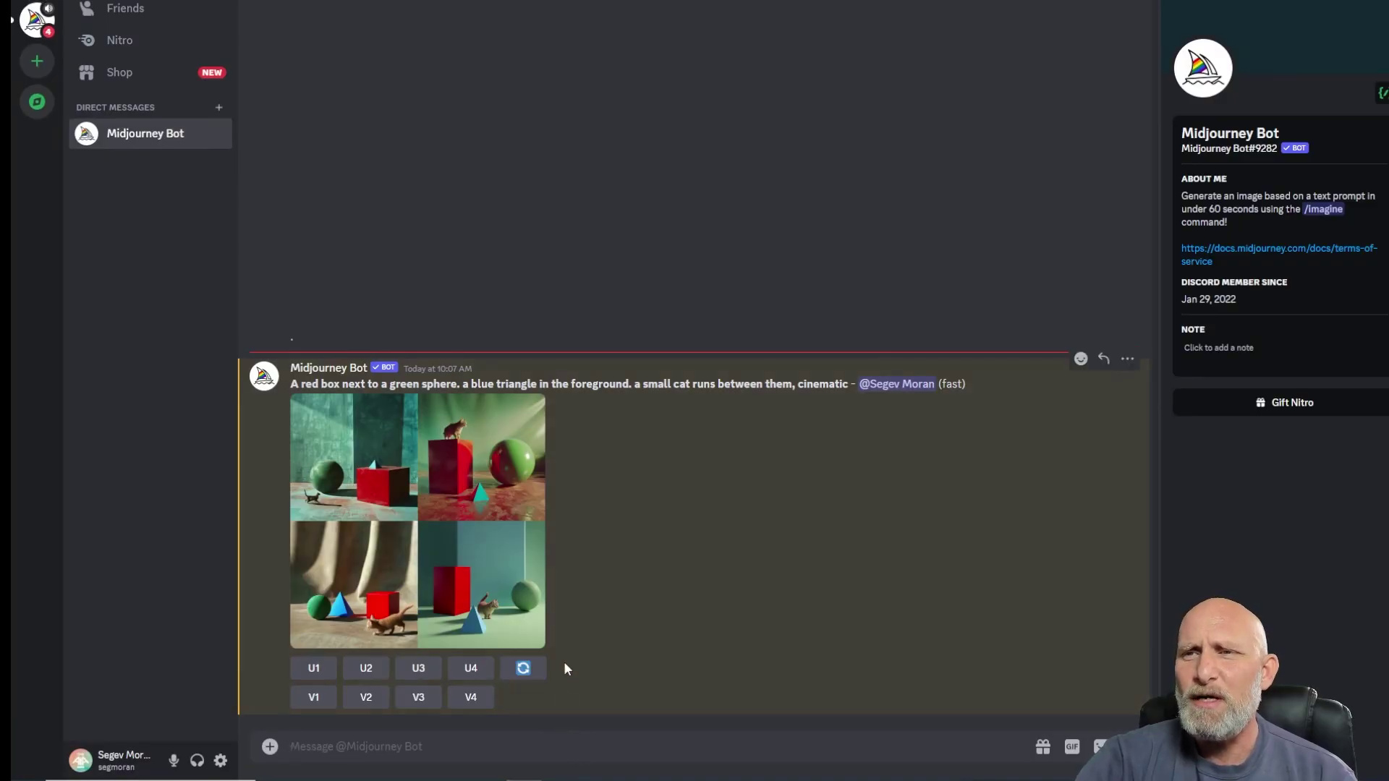
click(477, 571)
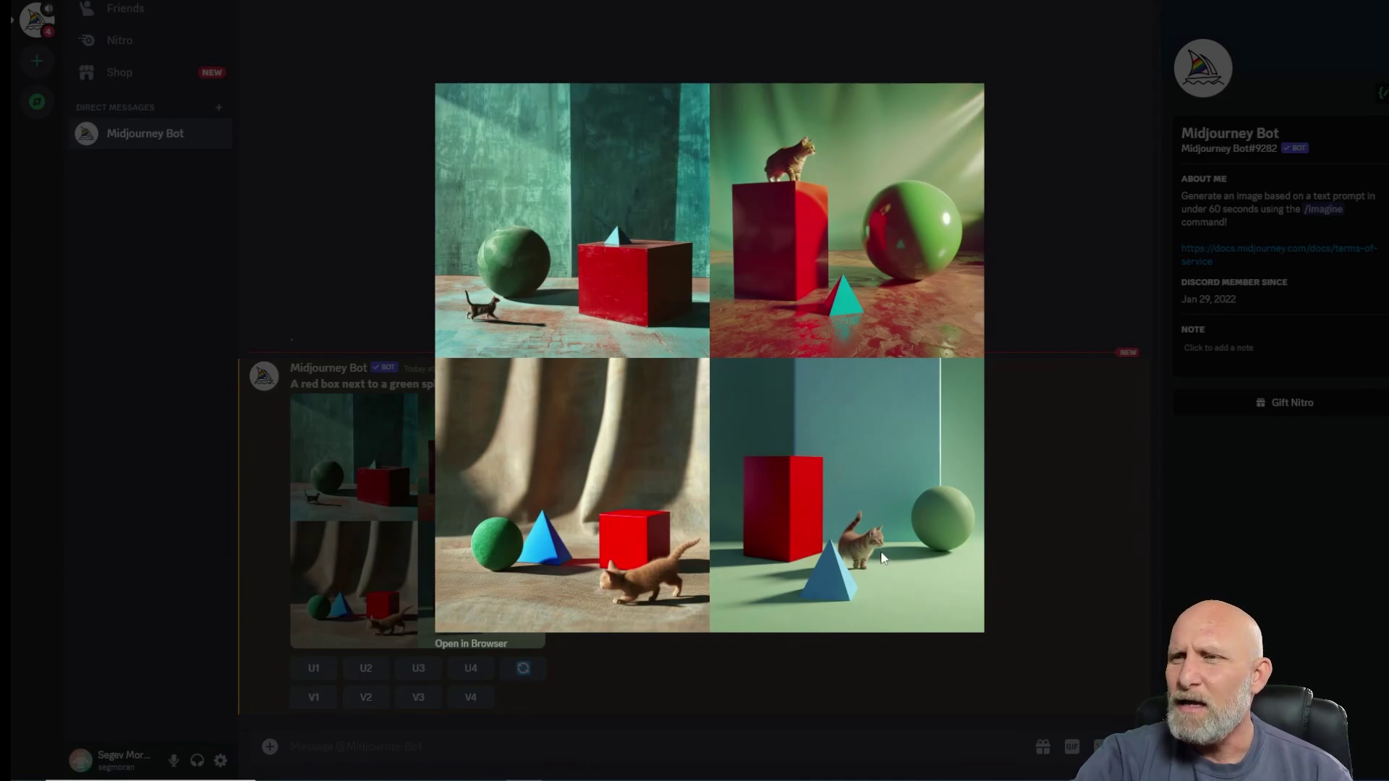
click(1046, 493)
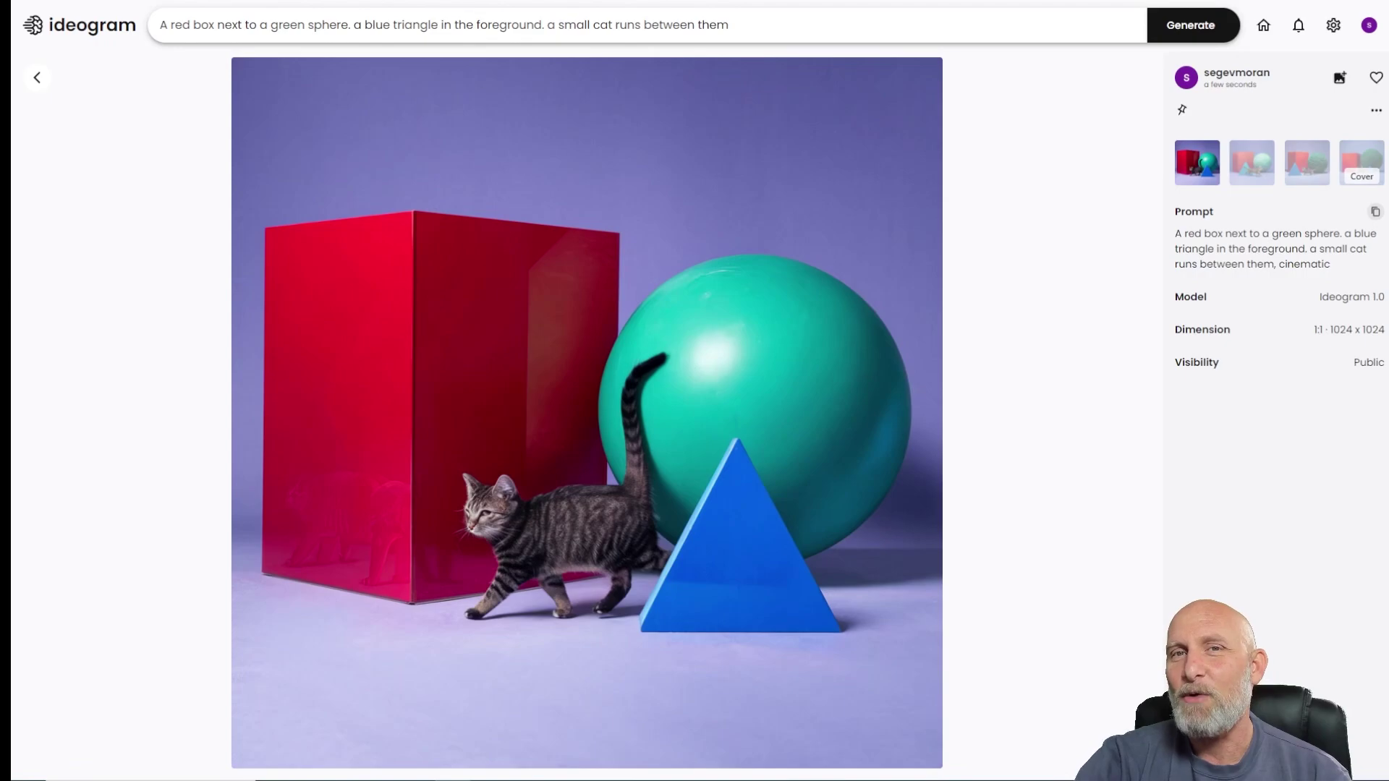
- Replace the old shapes-and-cat prompt with: A brick wall with the words "The AI Art" carved on it
triple_click(753, 25)
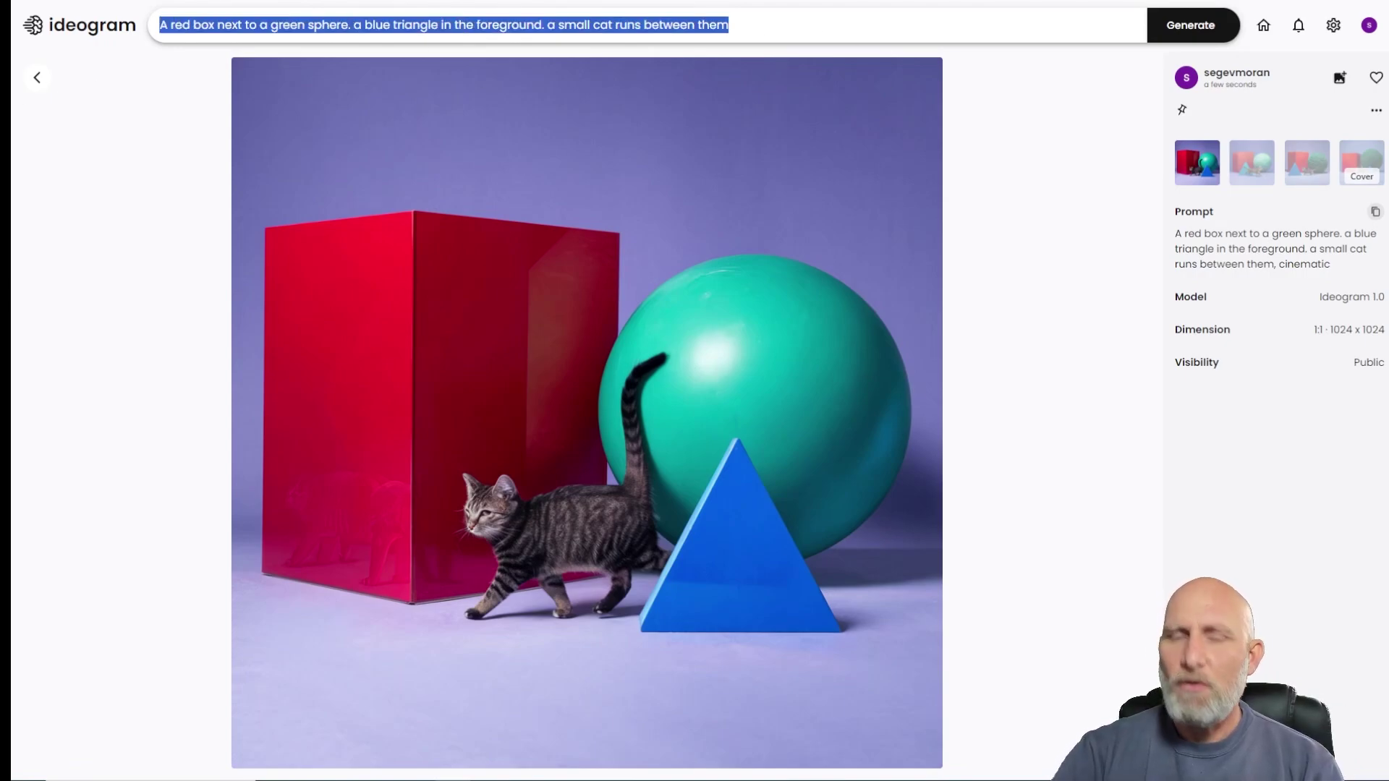
text(A brick wall with)
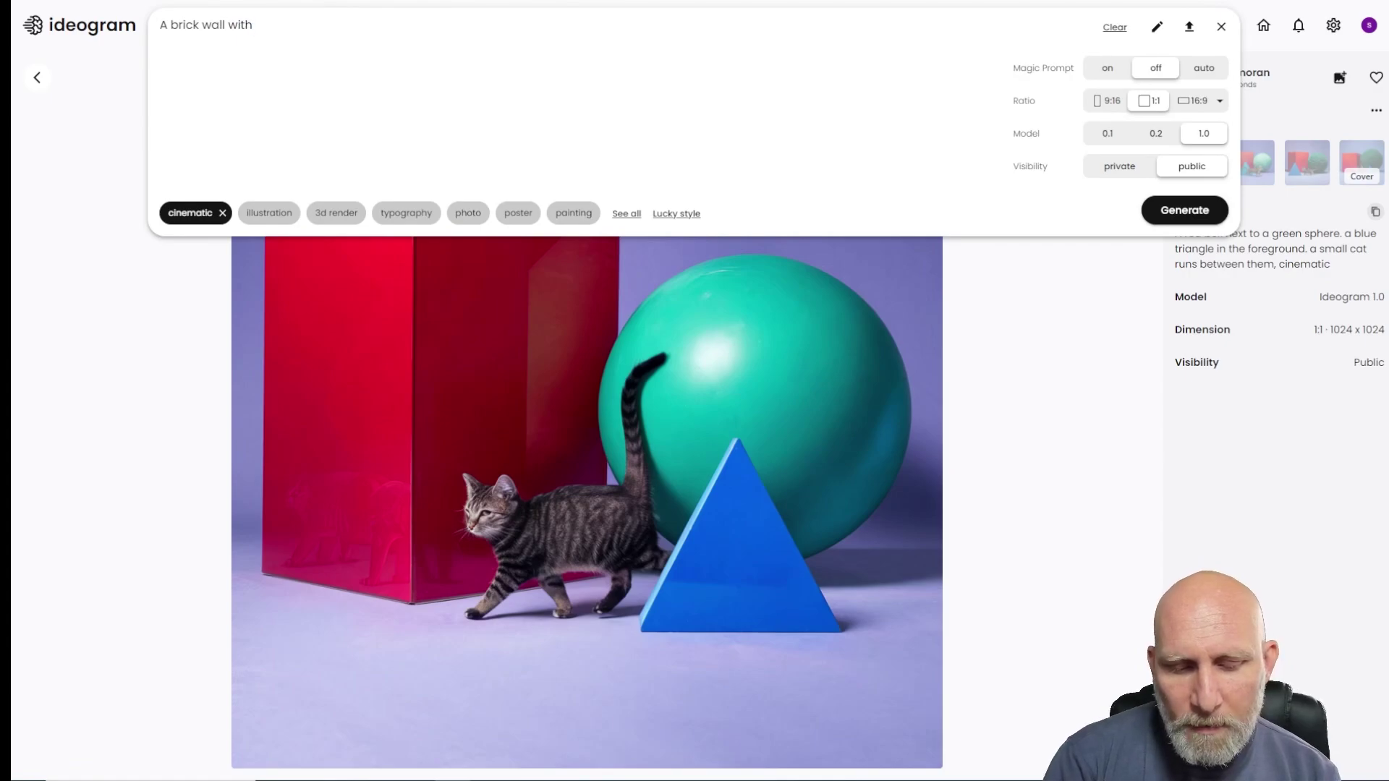
text( the words)
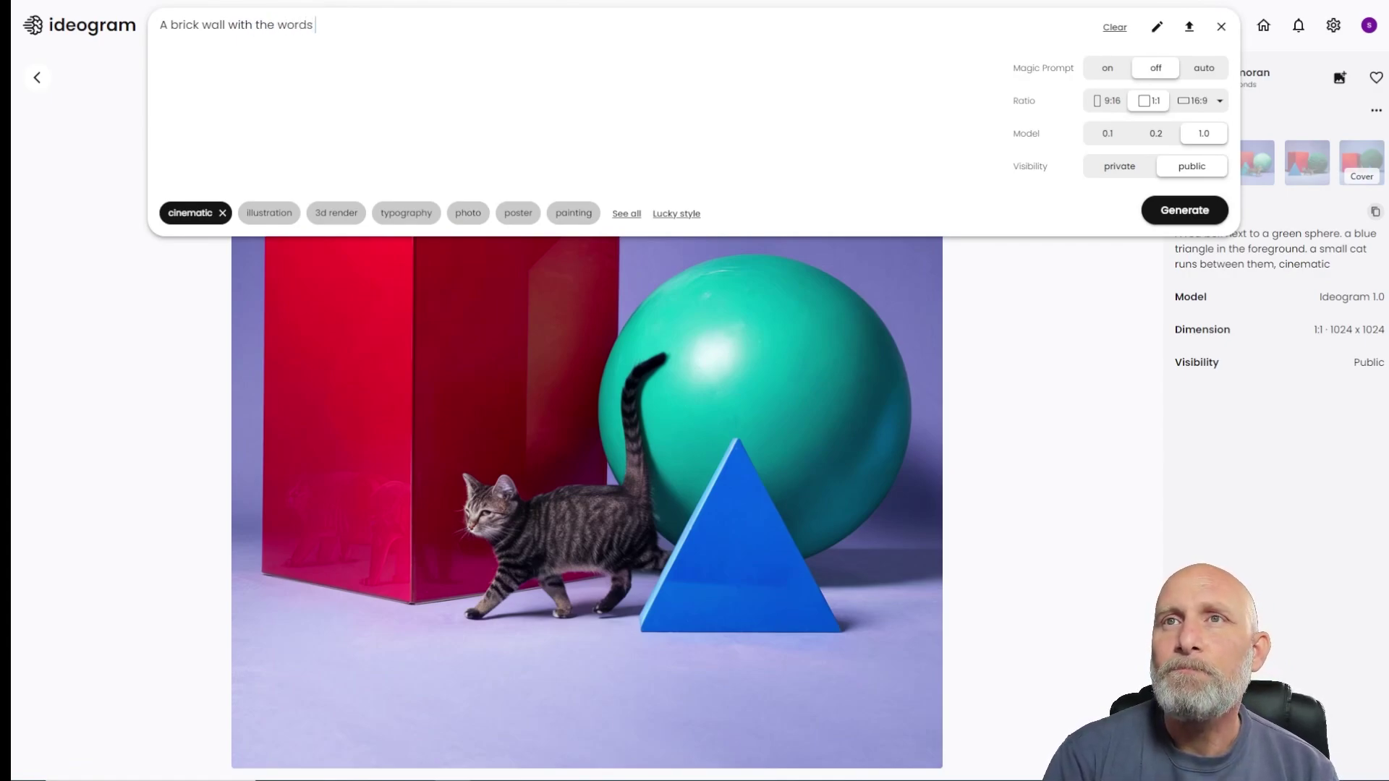
text( "The A)
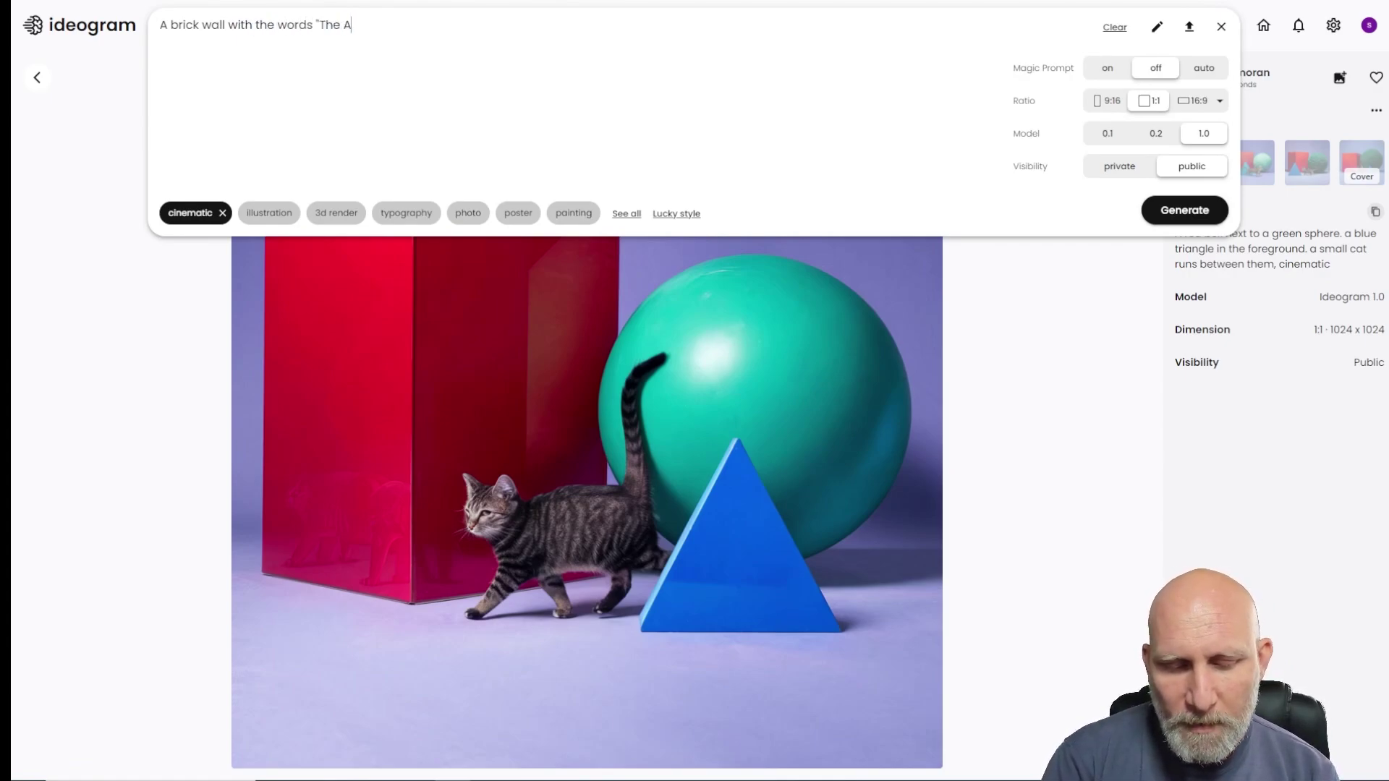
text(I Art)
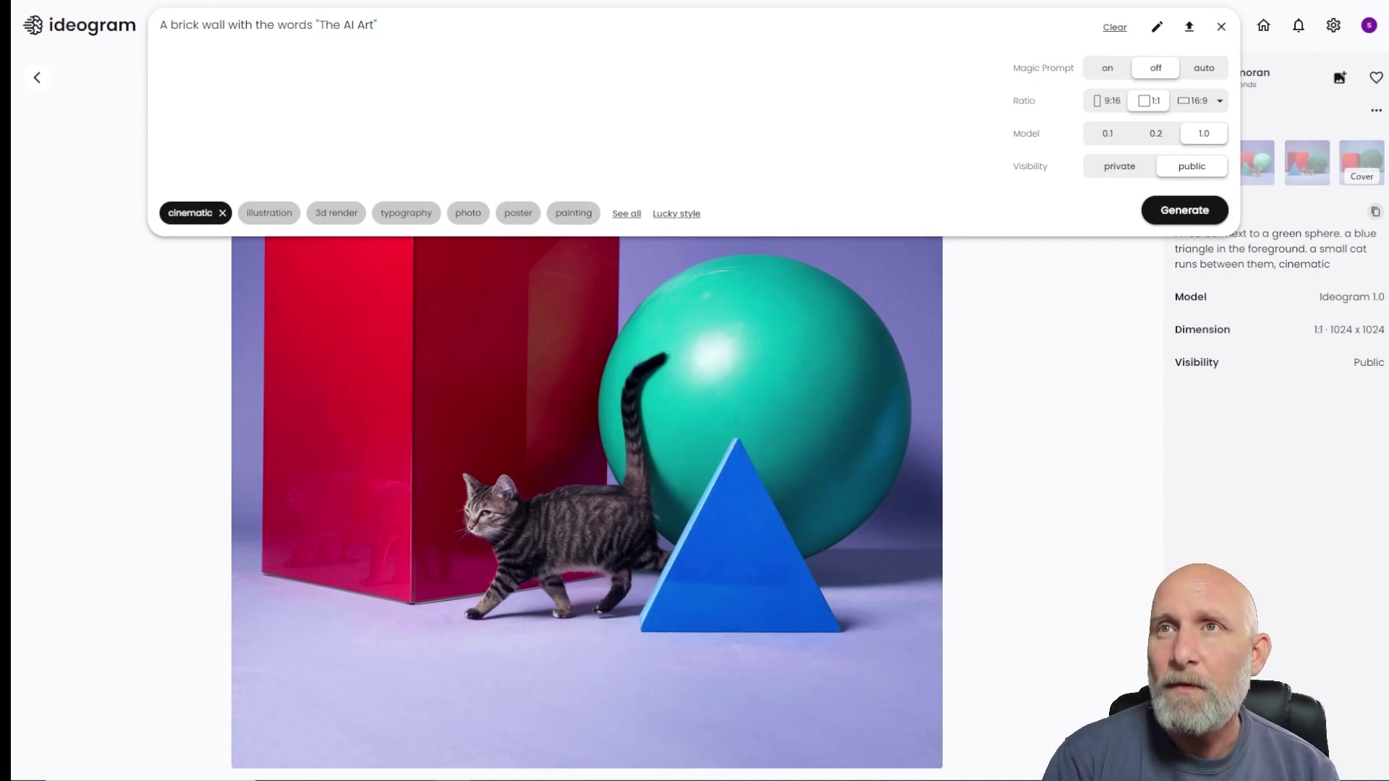
text(" carved )
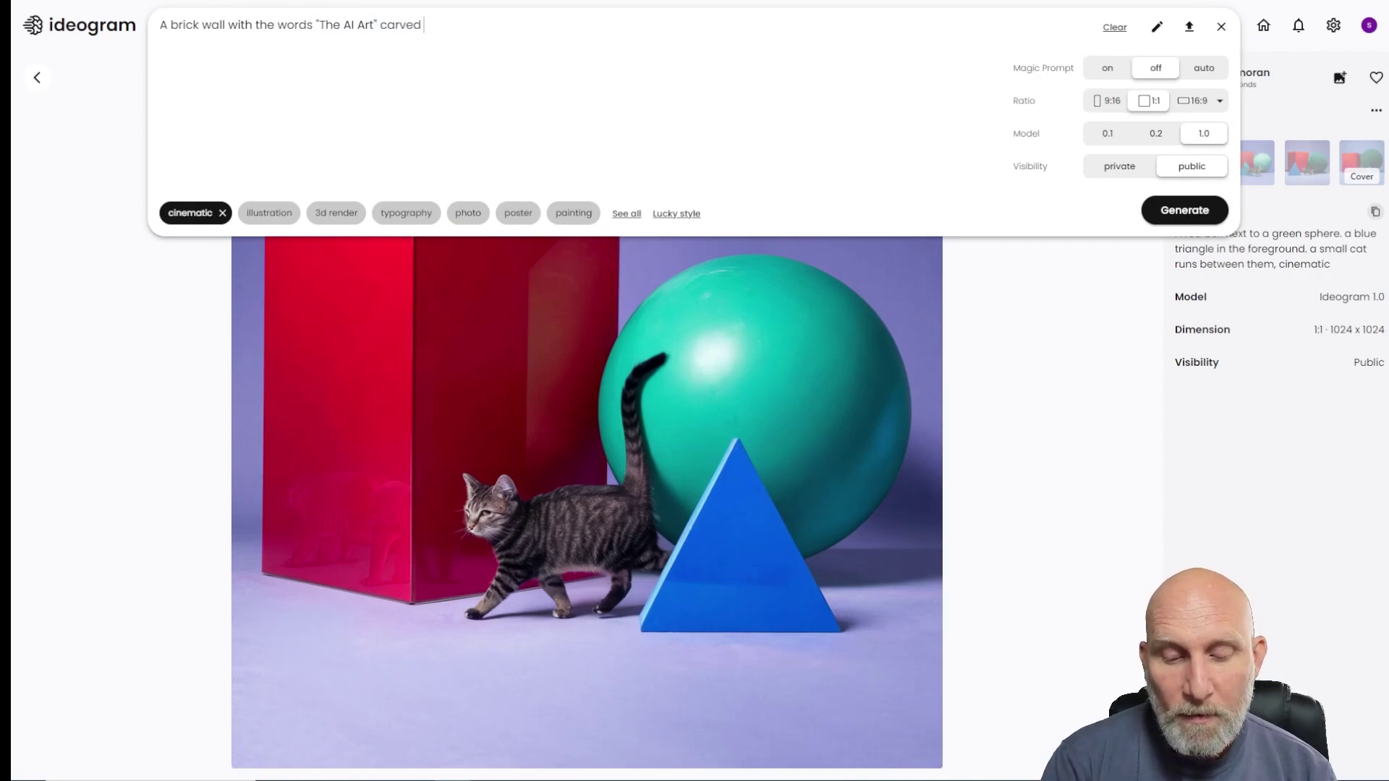
text(on it. A)
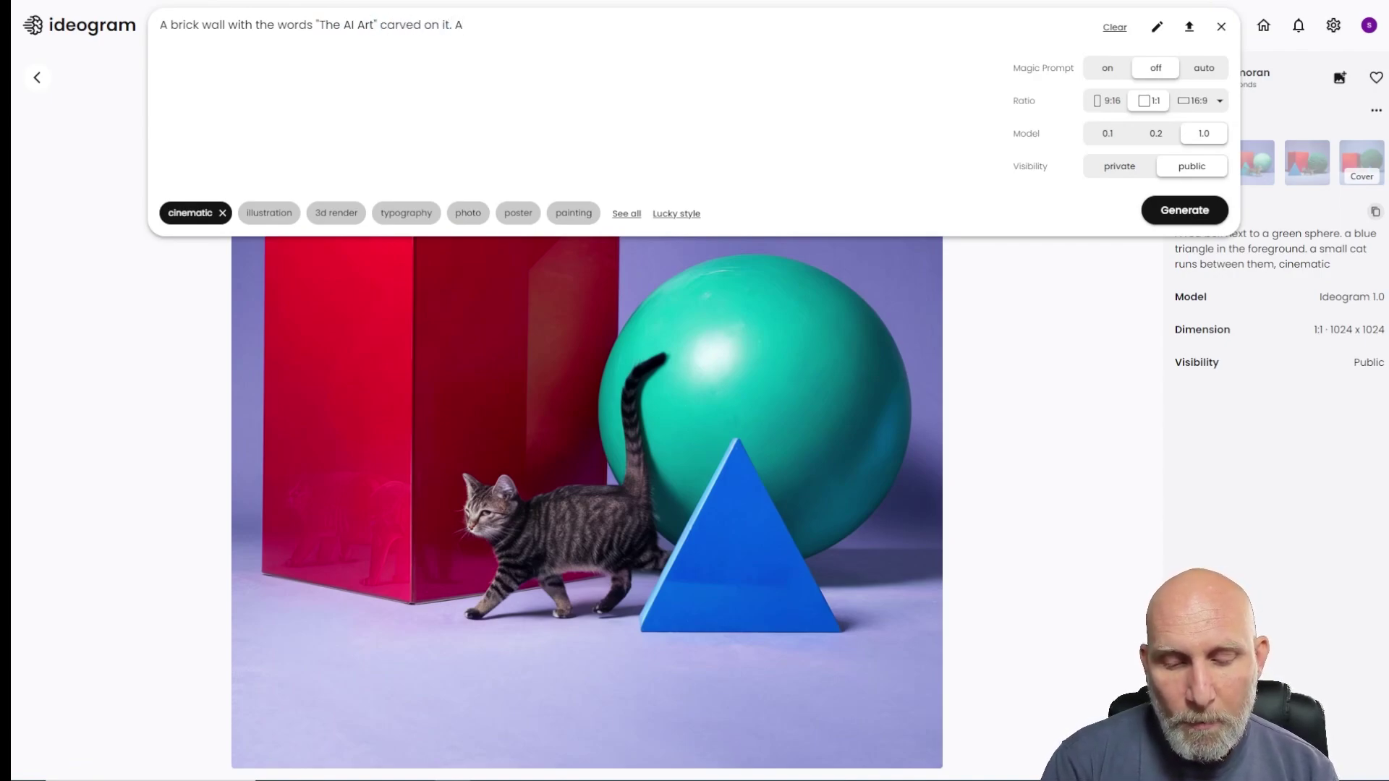
- Add "A poisonous ivy is climbing the wall." to the prompt, correcting the spelling of "poisonous", and generate the images
text( poisnous i)
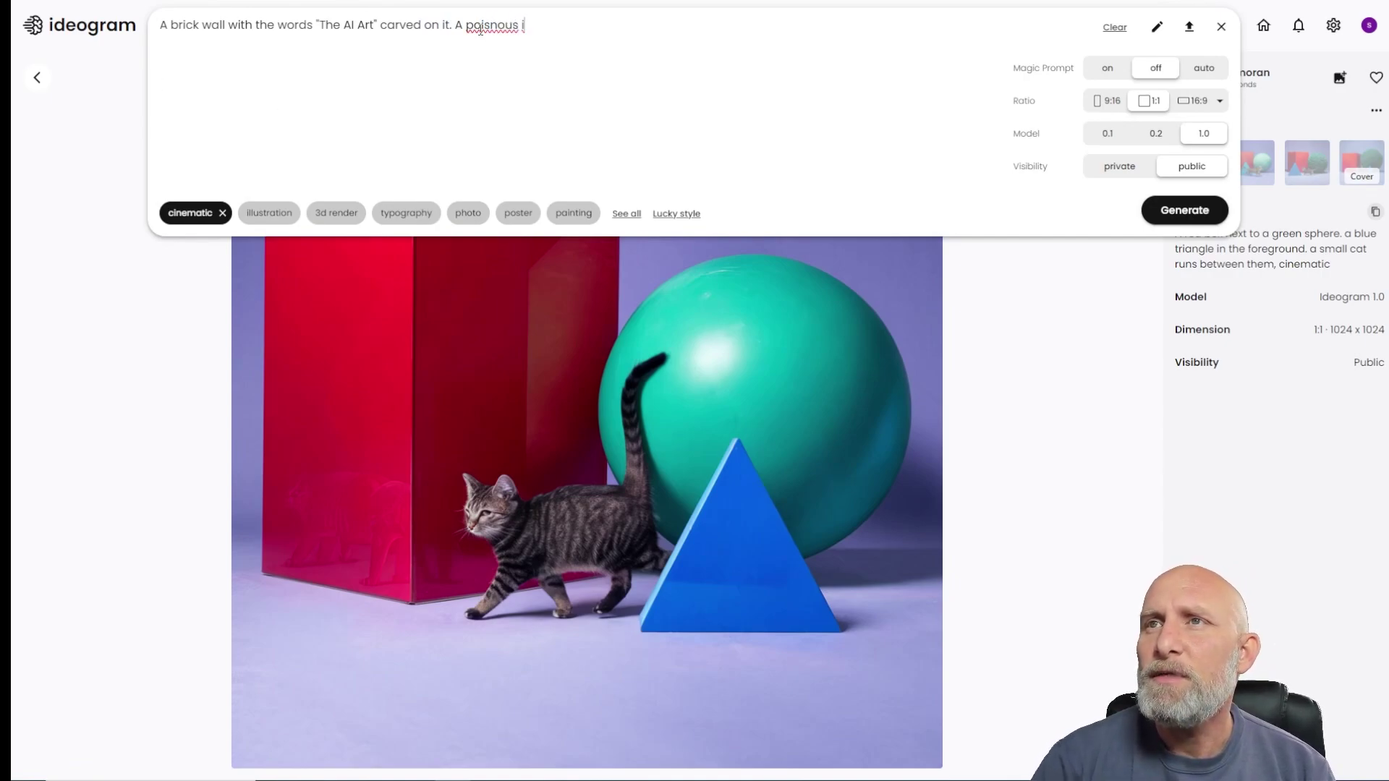
right_click(480, 30)
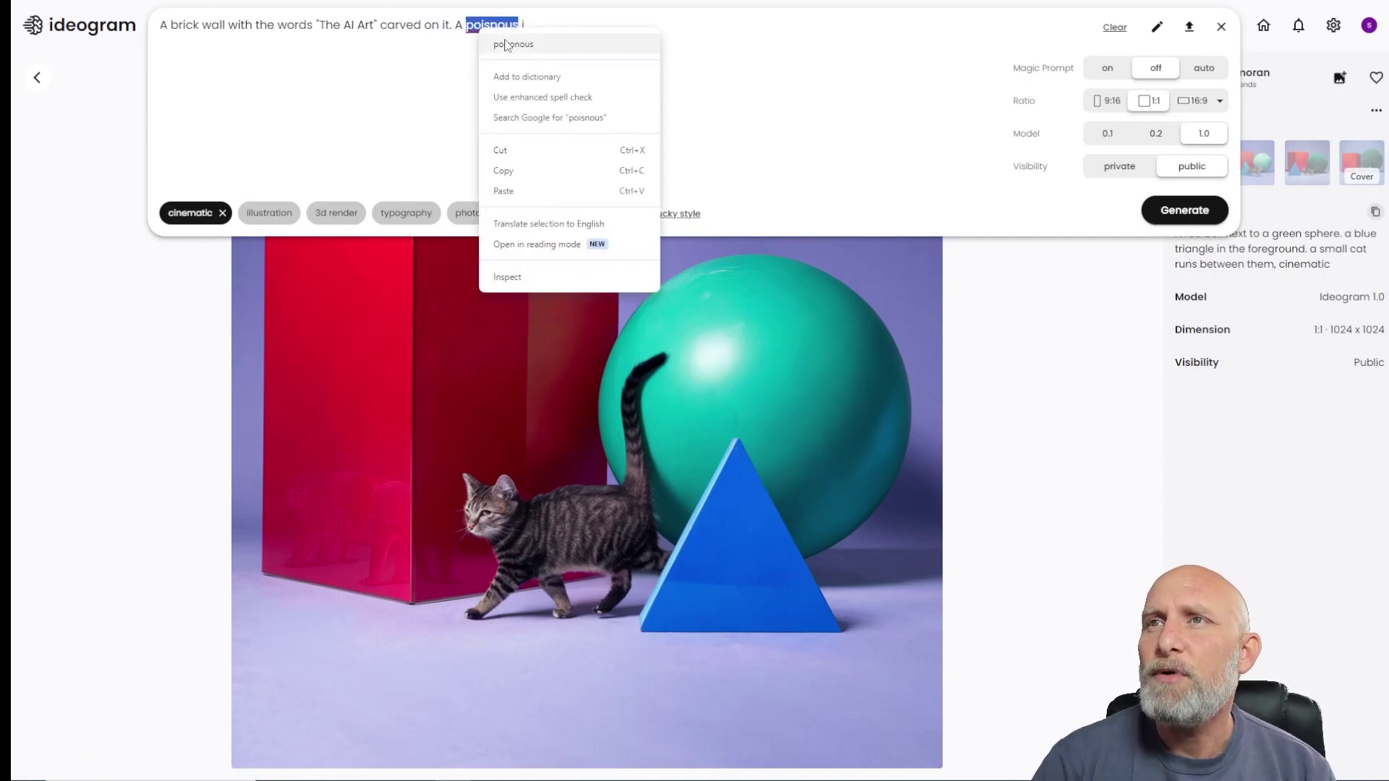
click(506, 44)
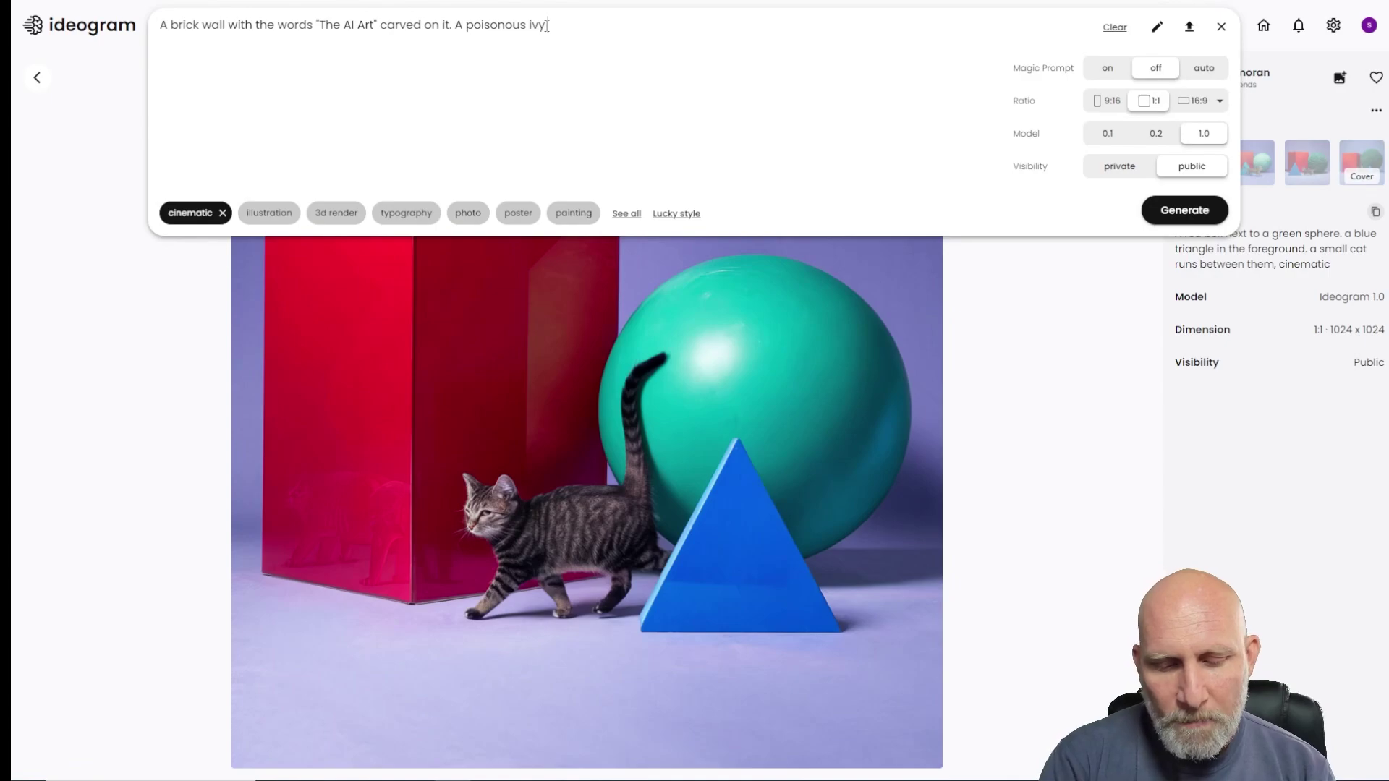
text(mbing the wall.)
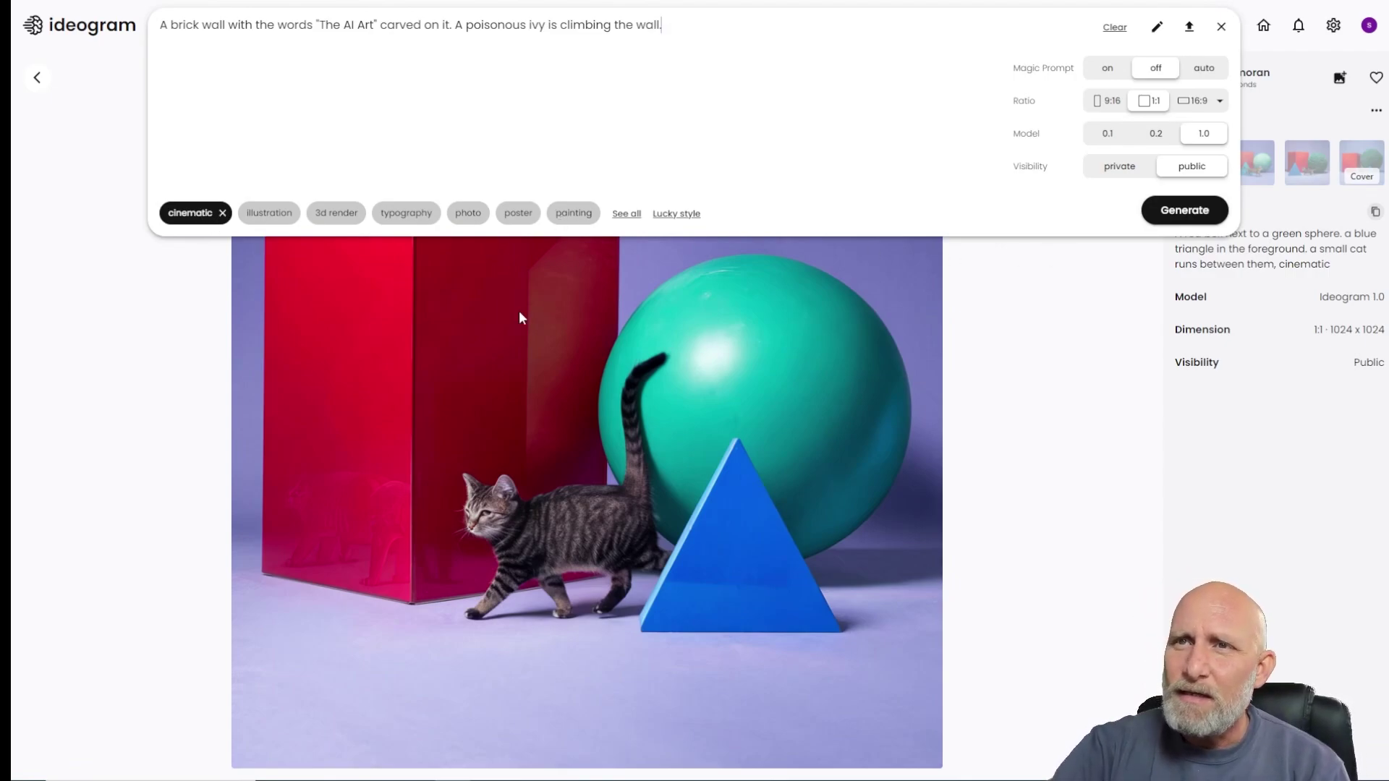
click(1184, 211)
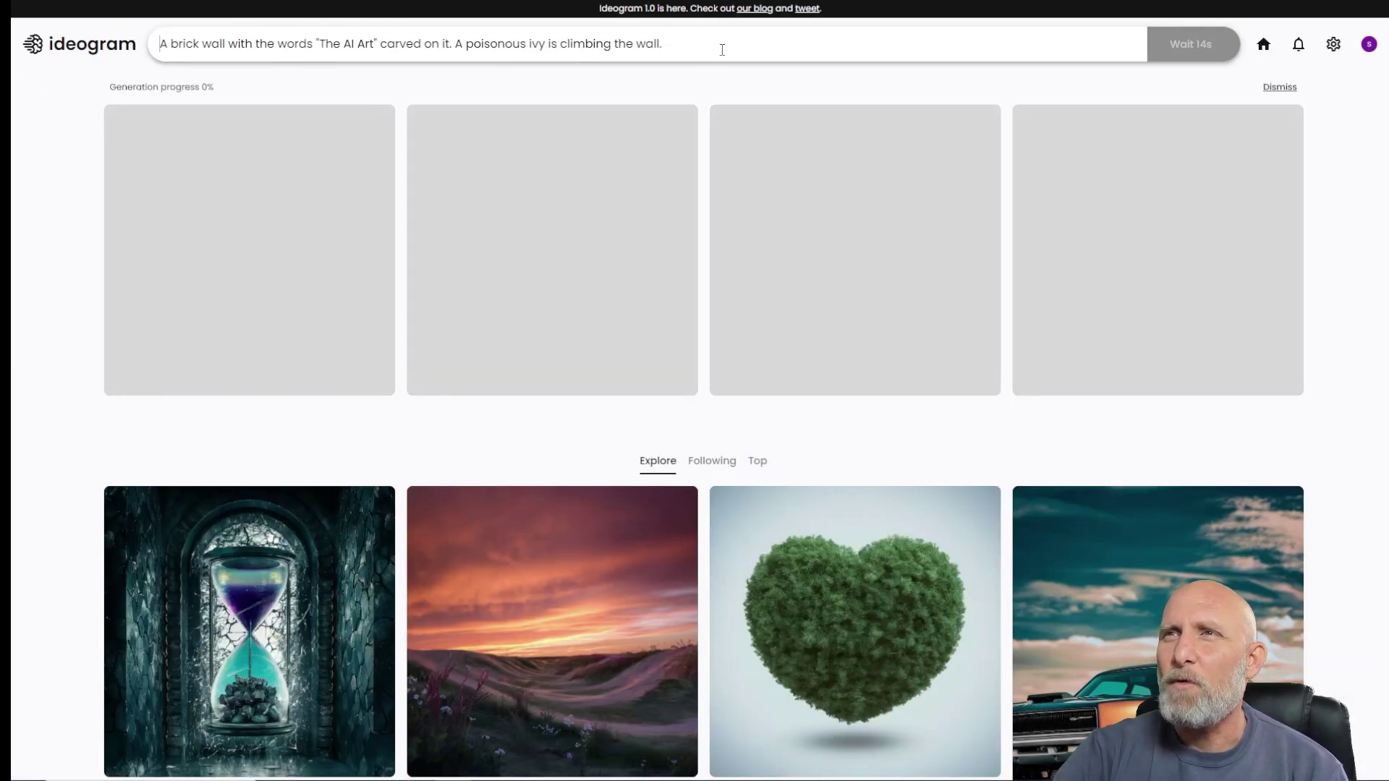
- Copy the full brick wall prompt, switch to Copilot Designer, replace its prompt with the copied text and create the images
drag(722, 49, 70, 70)
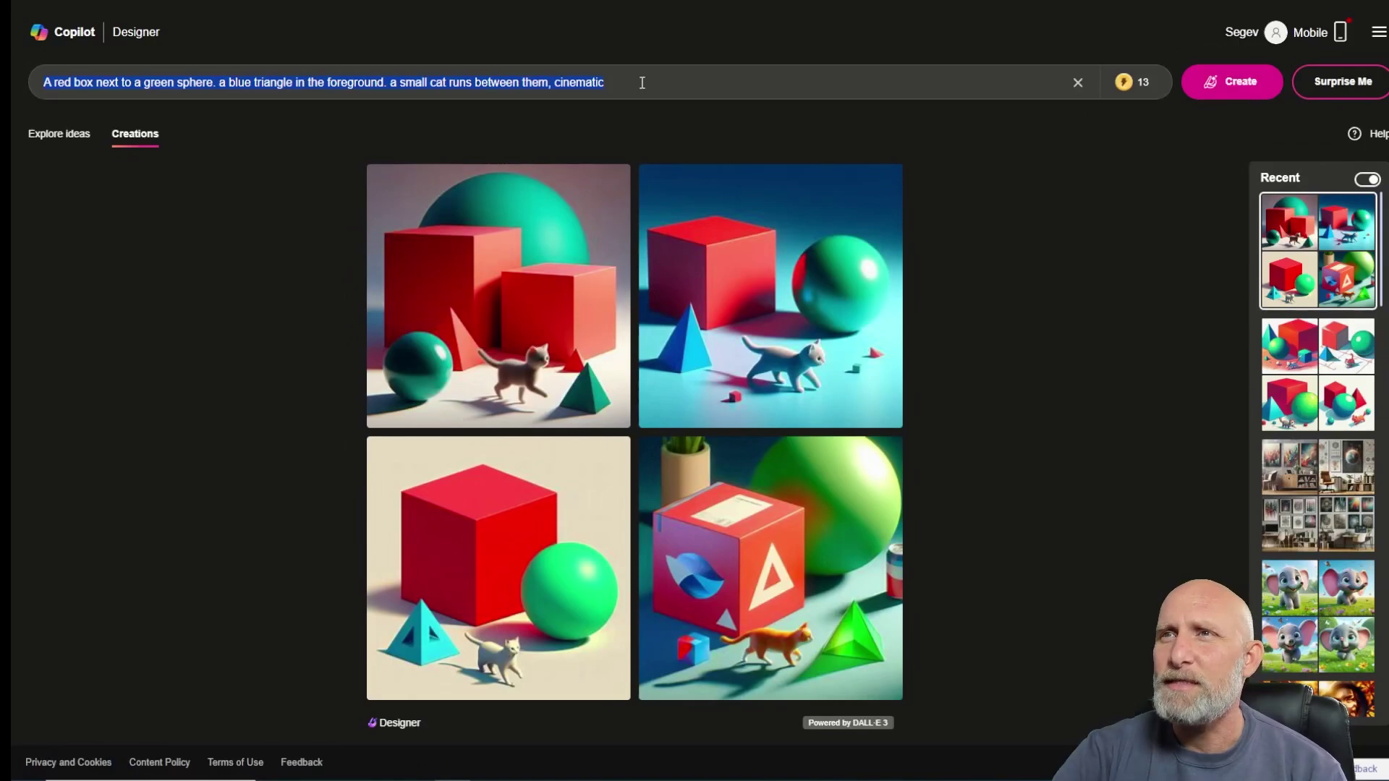
text(A brick wall with the words "The AI Art" carved on it. A poisonous ivy is climbing the wall.)
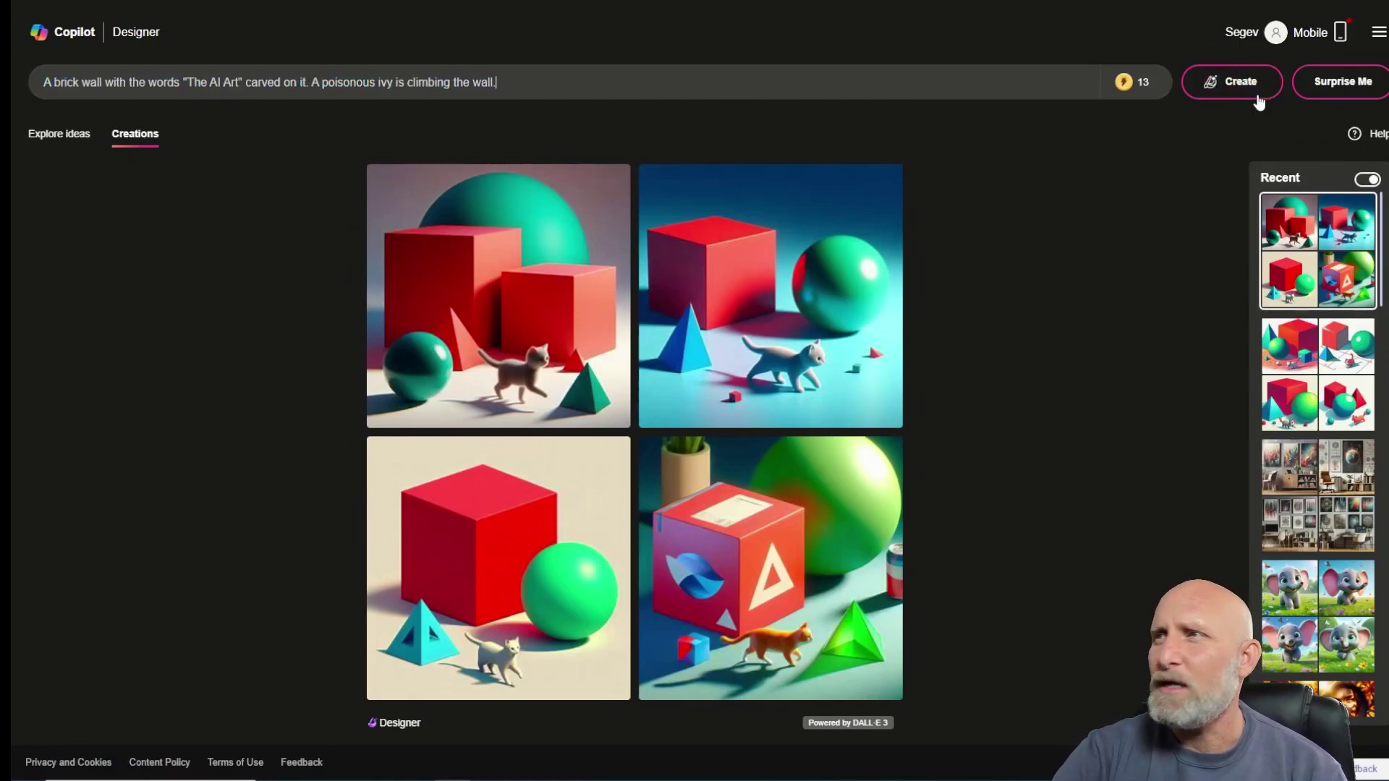
click(1245, 86)
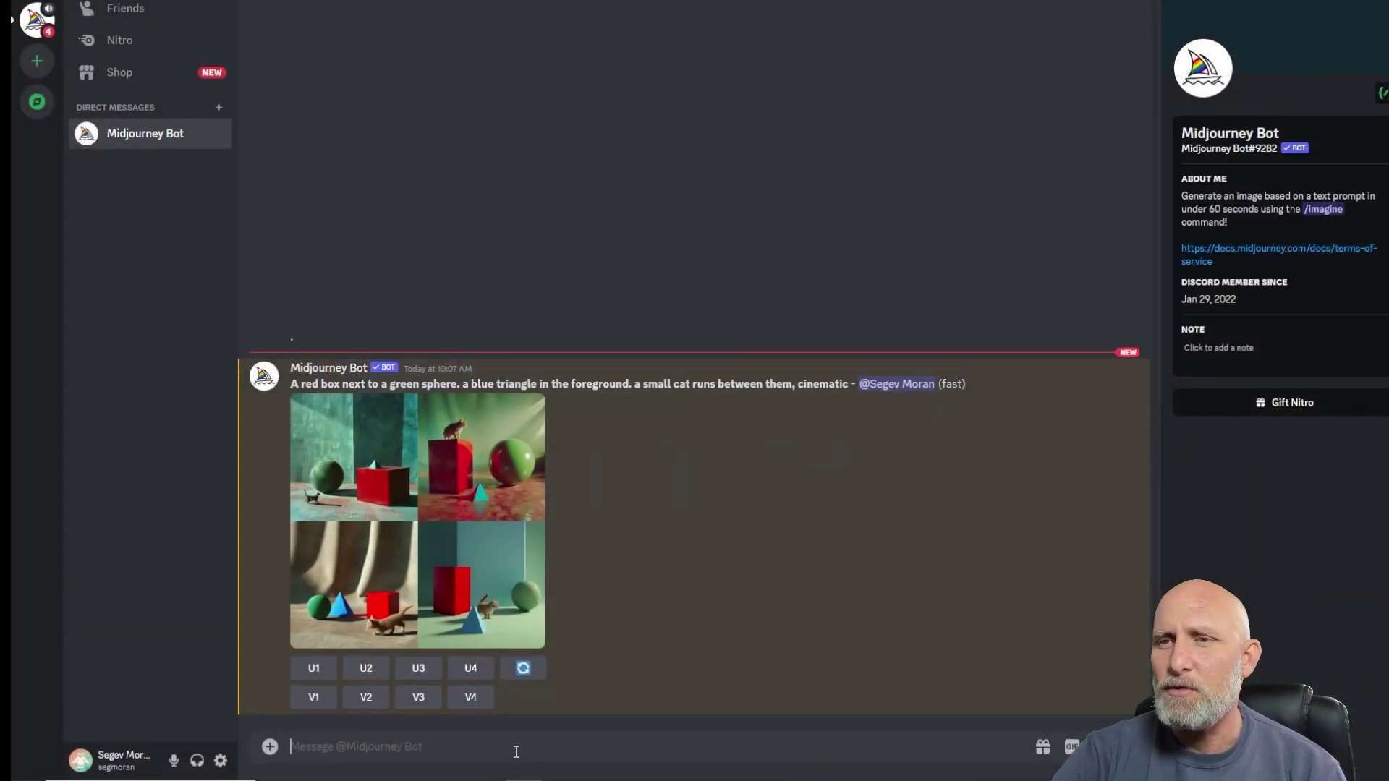
- Switch to the Midjourney Bot chat in Discord and submit the copied brick wall and ivy prompt with /imagine
text(/im)
key(Return)
text(A brick wall with the words "This is dirt" sprayed on it. A policeman is climbing the wall.)
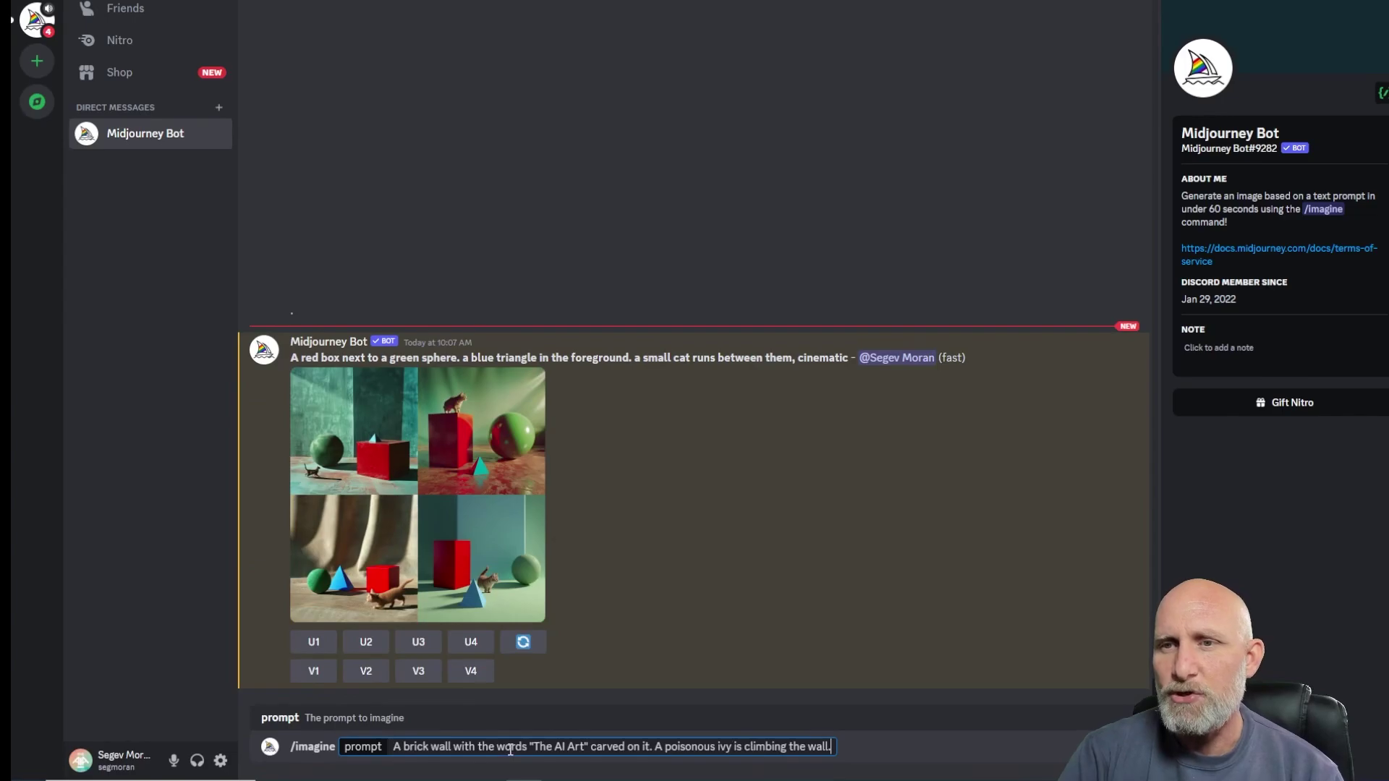
key(Return)
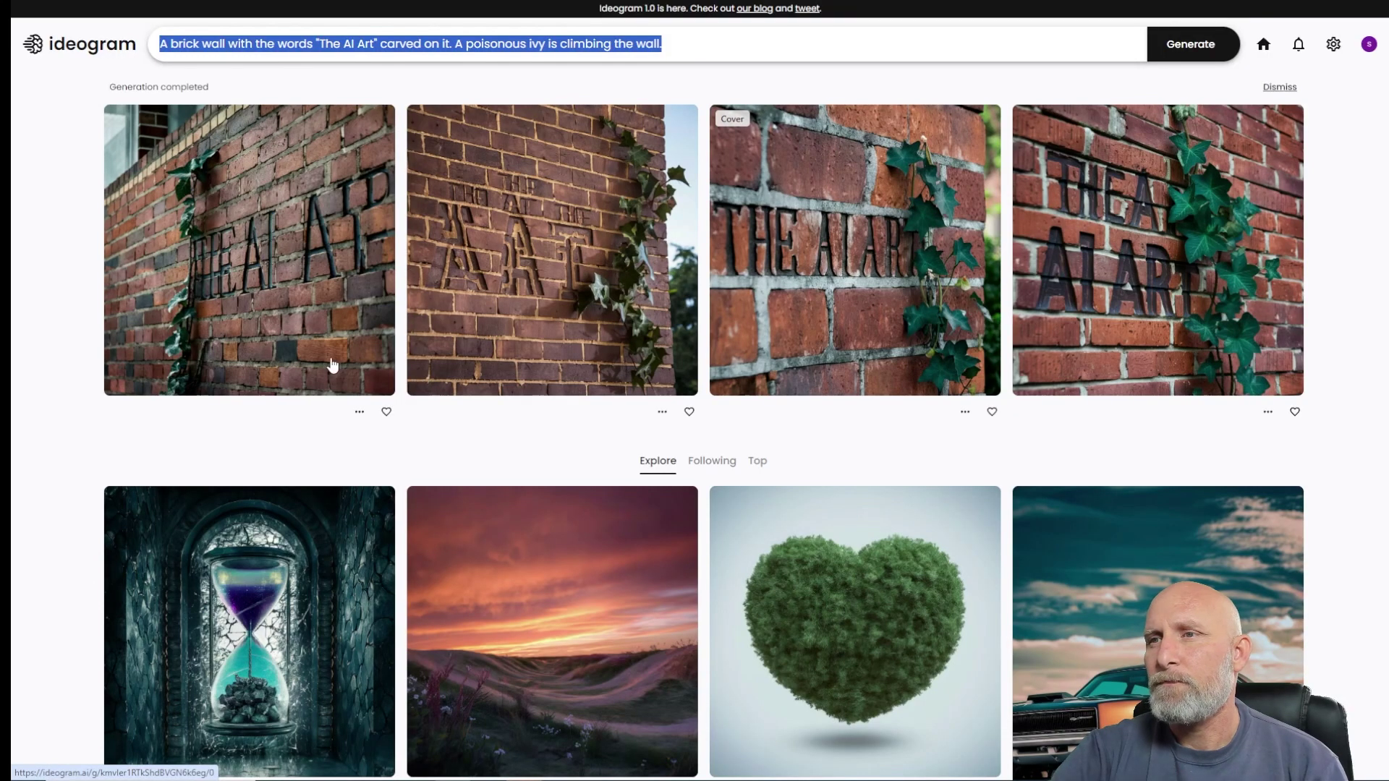
- Switch to Ideogram and examine the four brick wall images enlarged, returning to the third one
click(279, 242)
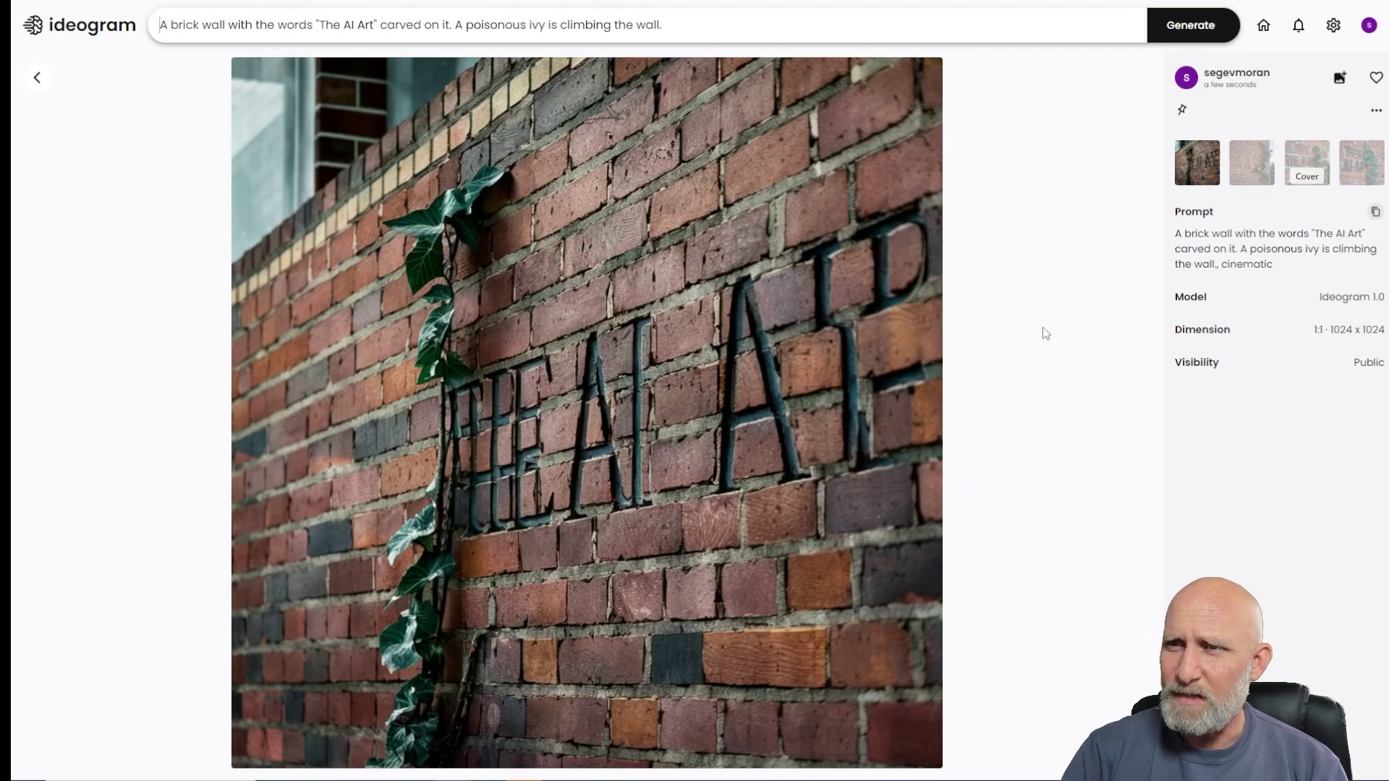
key(Right)
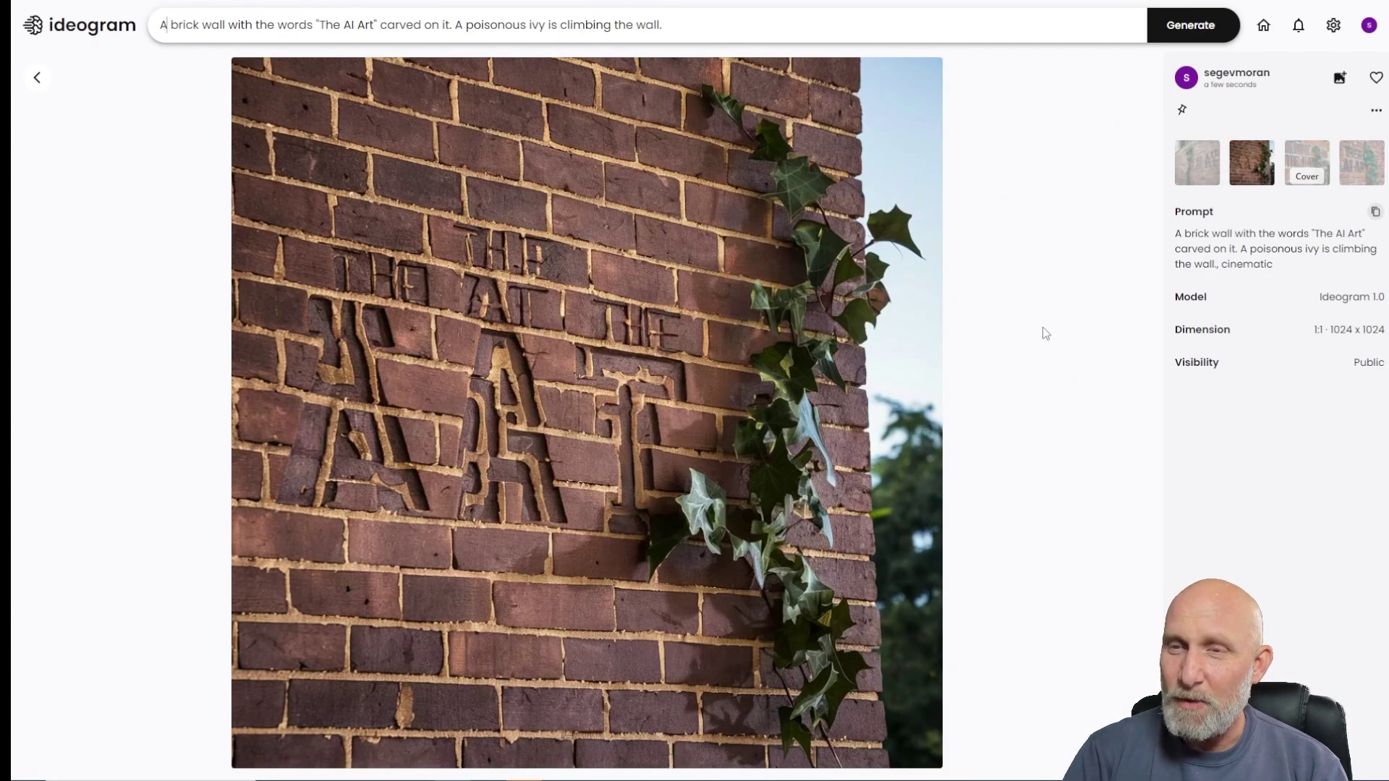
key(Right)
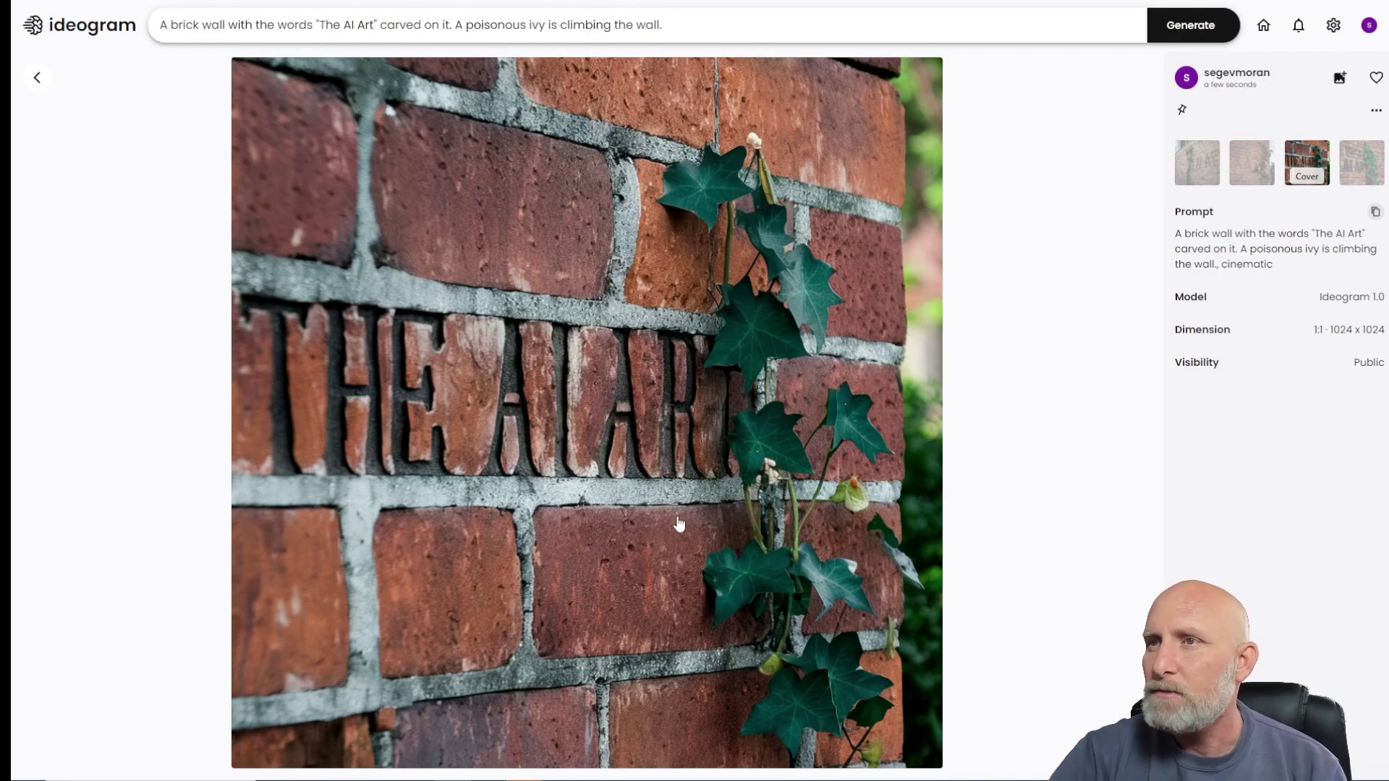
key(Right)
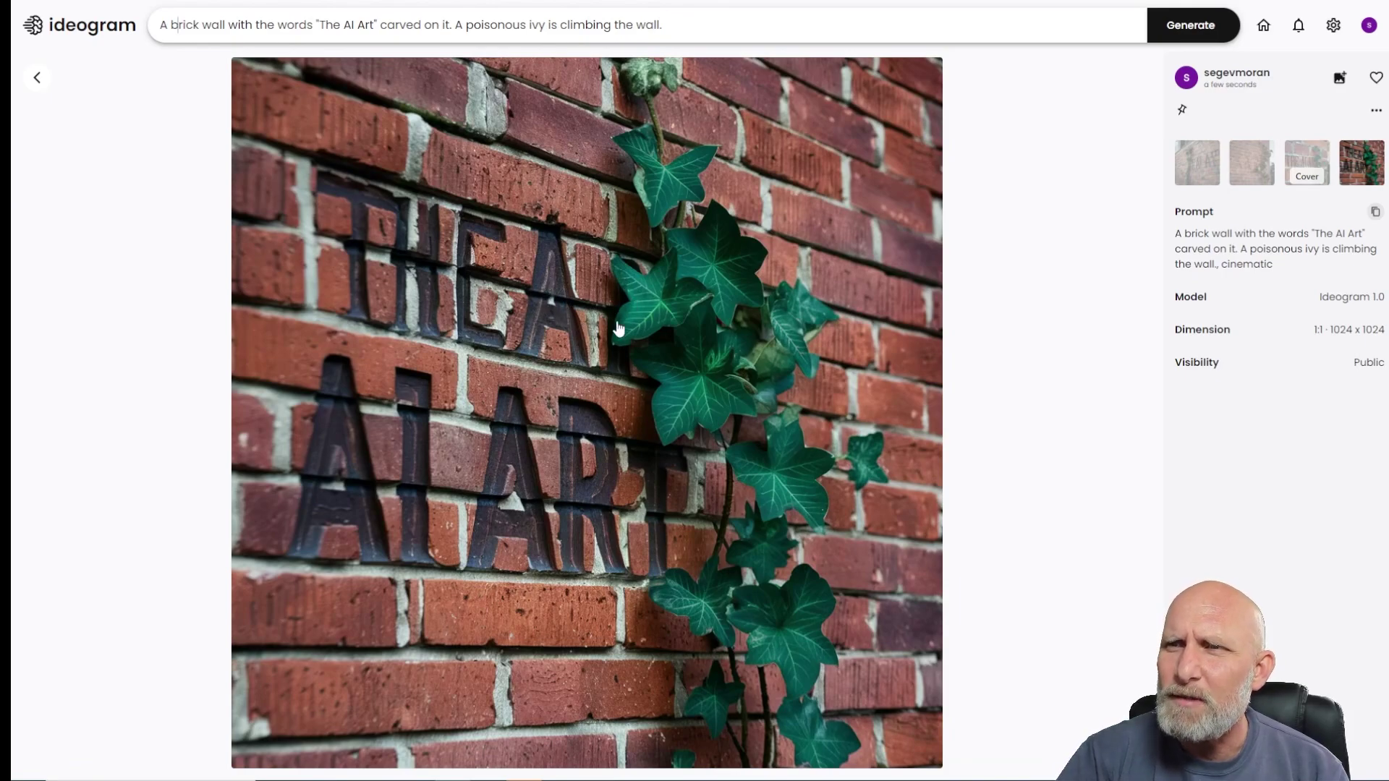
key(Left)
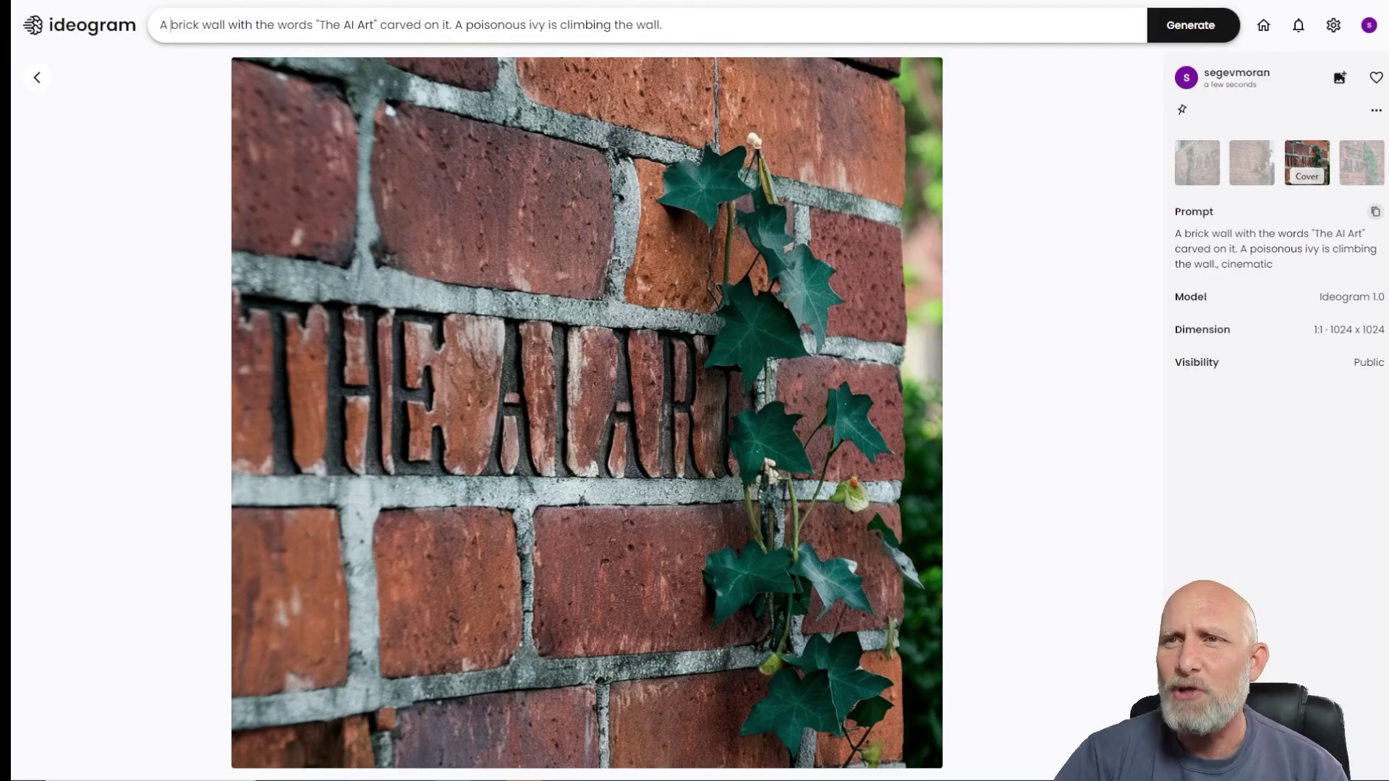
- Switch to Copilot Designer, examine its first two brick wall images enlarged and close the image view
click(290, 2)
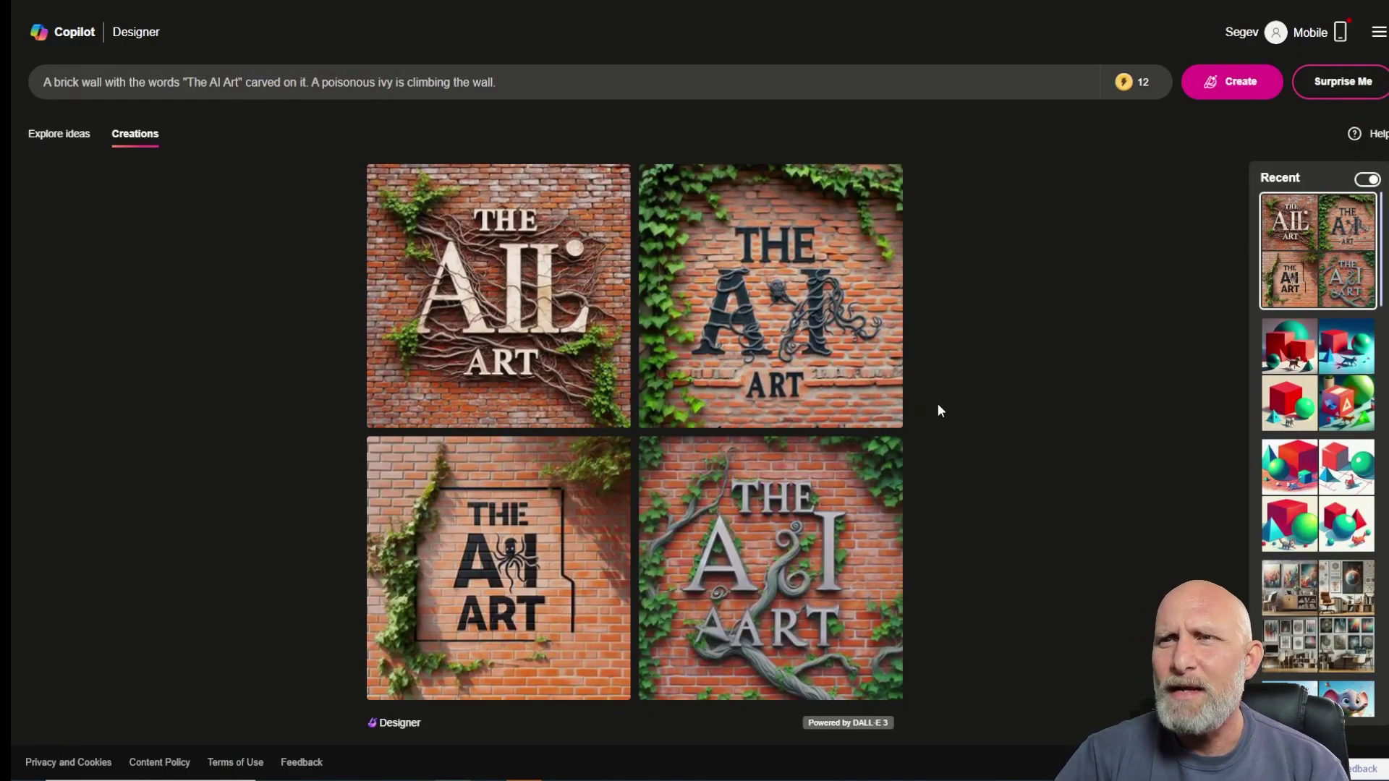
click(564, 347)
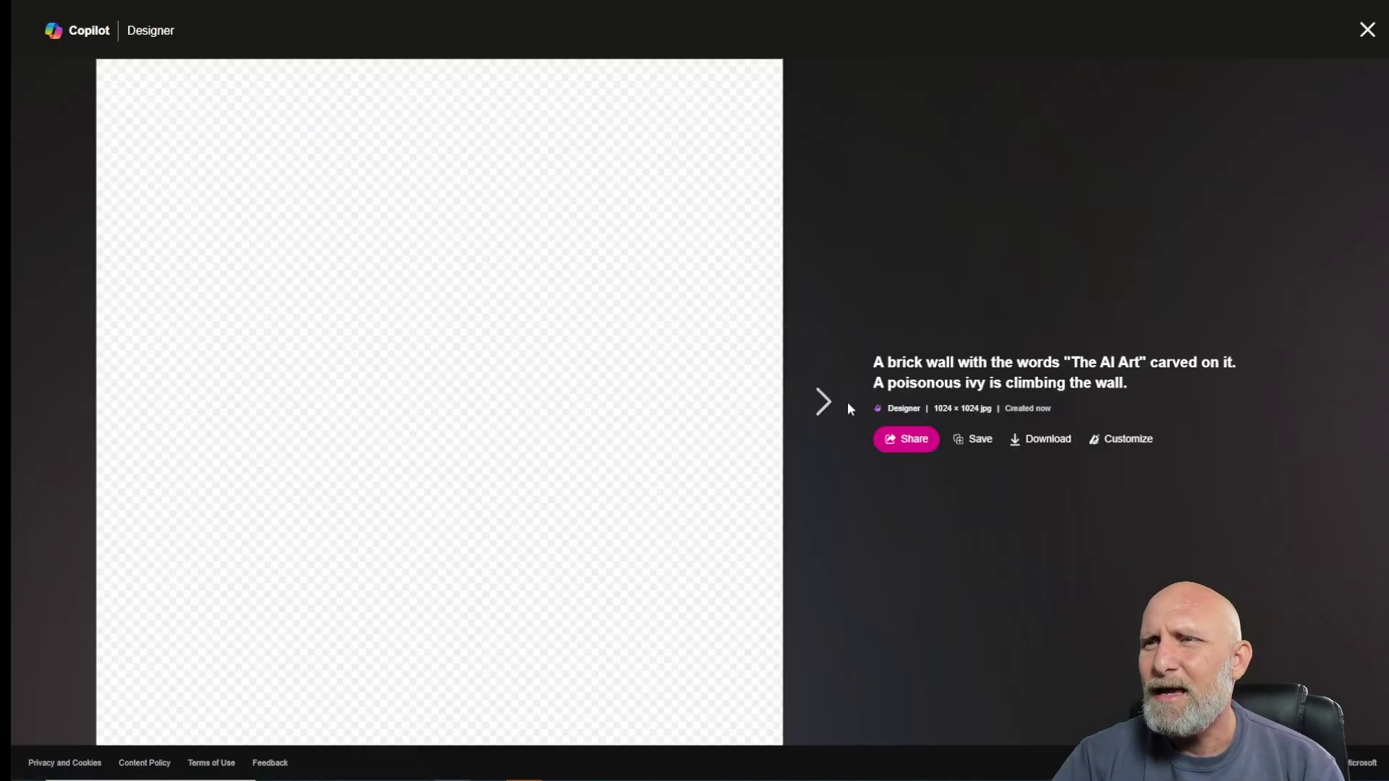
key(Right)
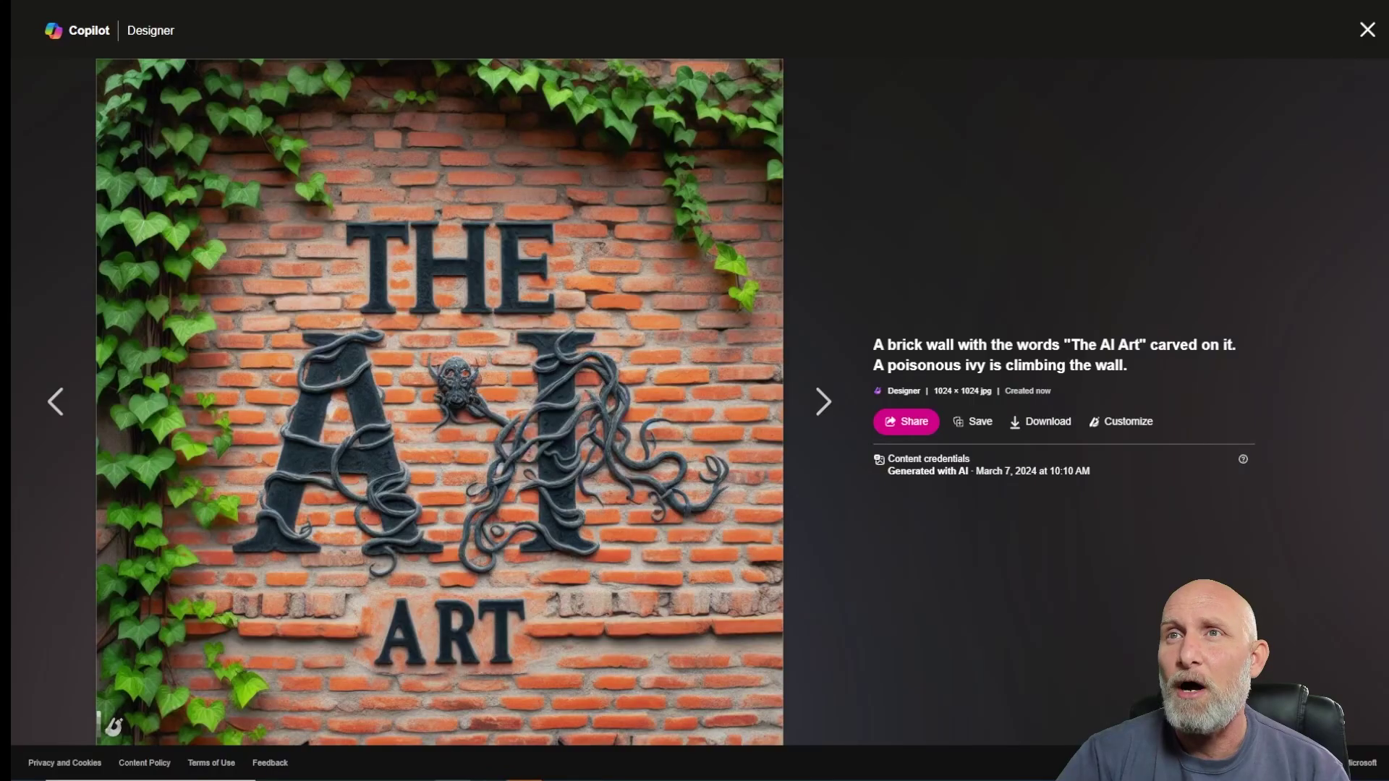
click(1367, 29)
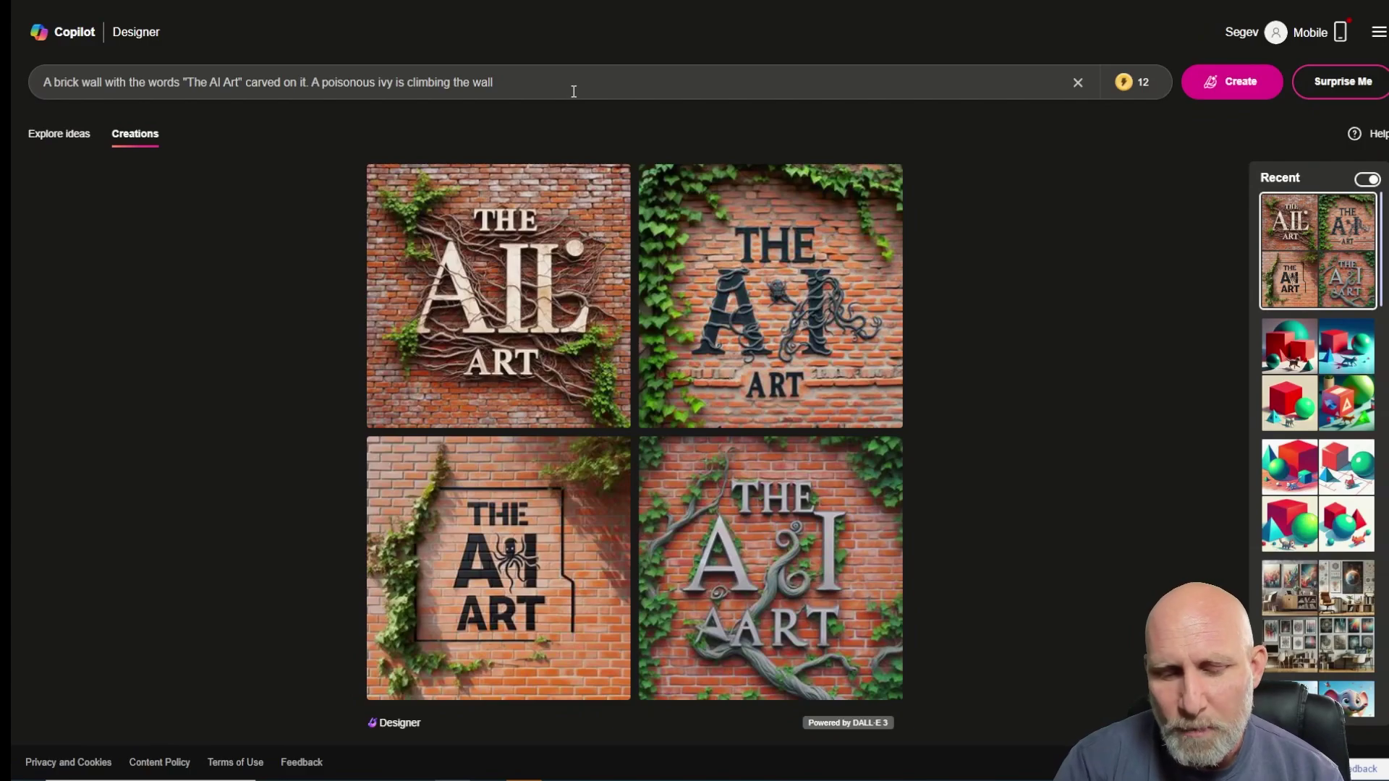
- End the Copilot Designer prompt with ", cinematic", generate new images and enlarge the first one
text(cinematic)
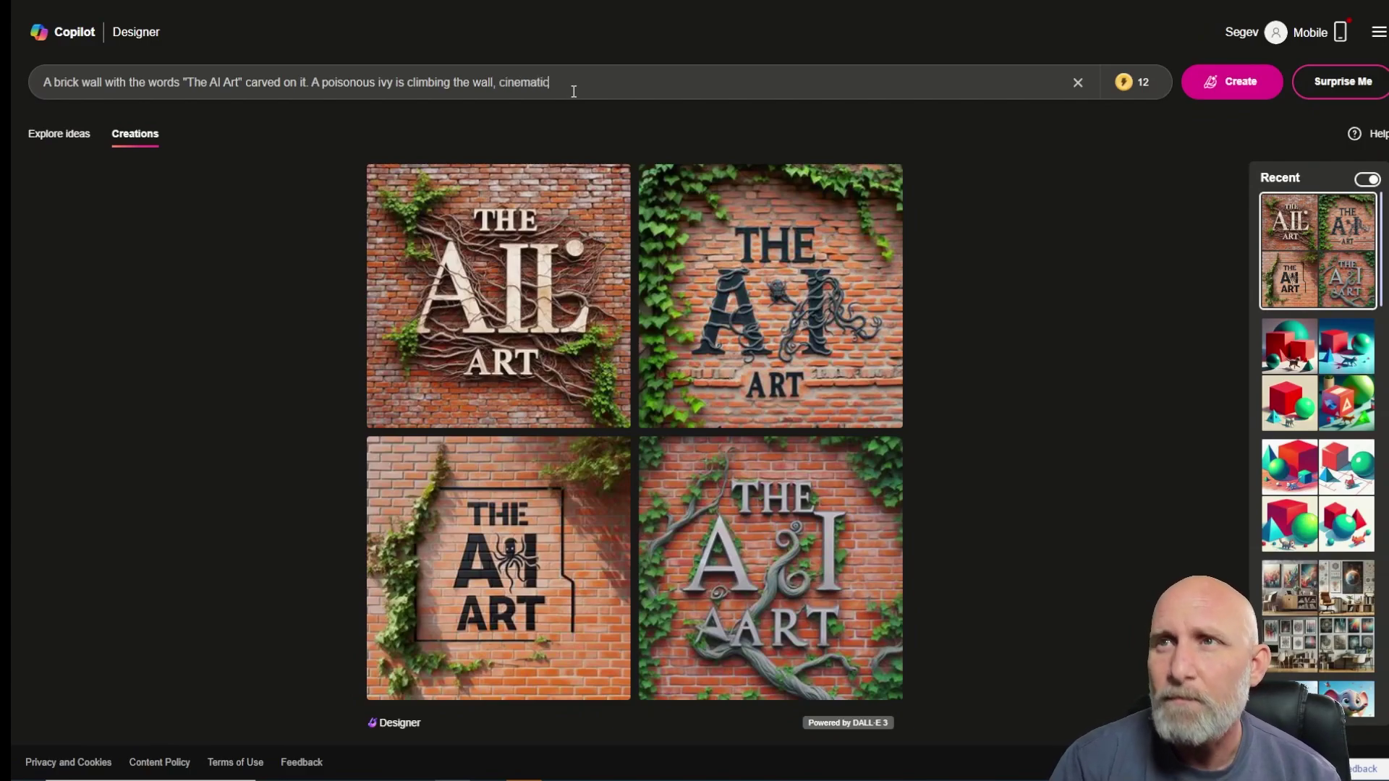
key(Return)
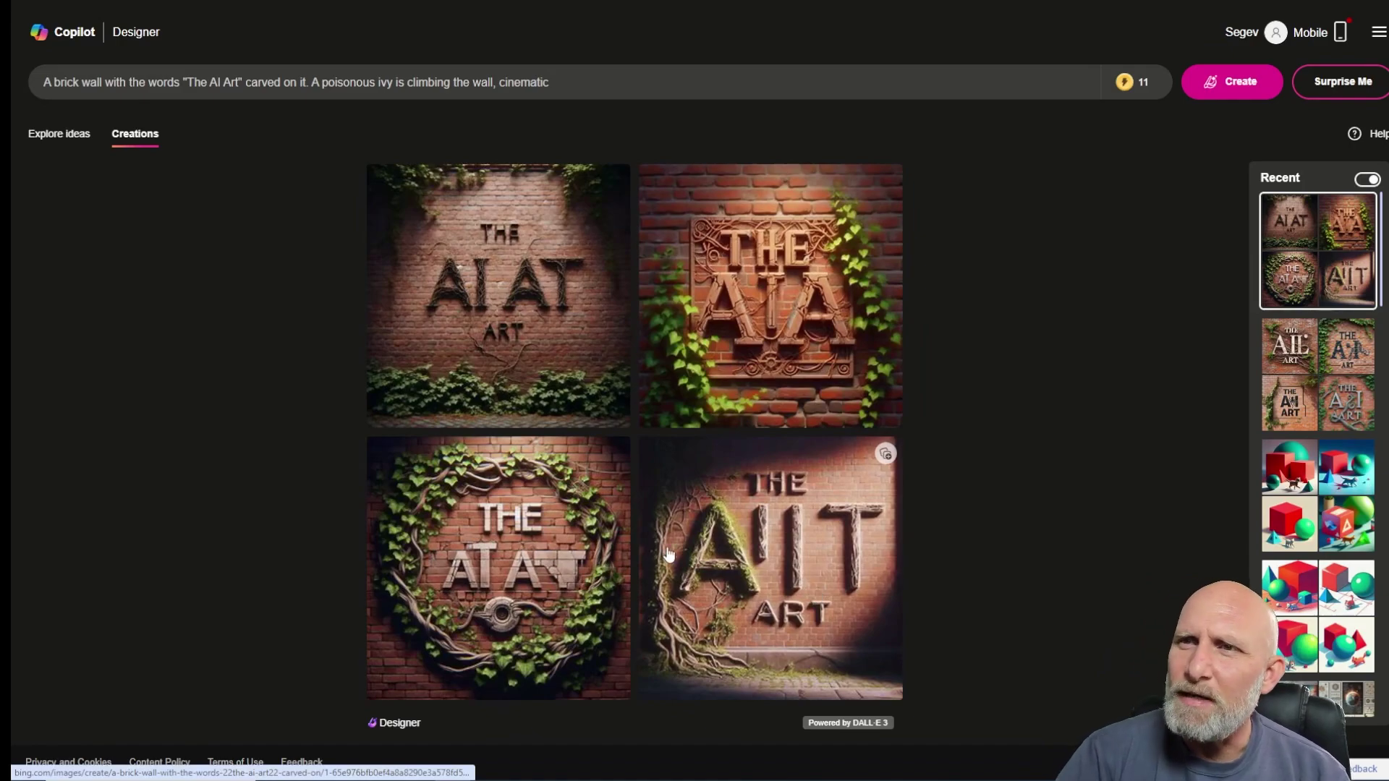
click(509, 290)
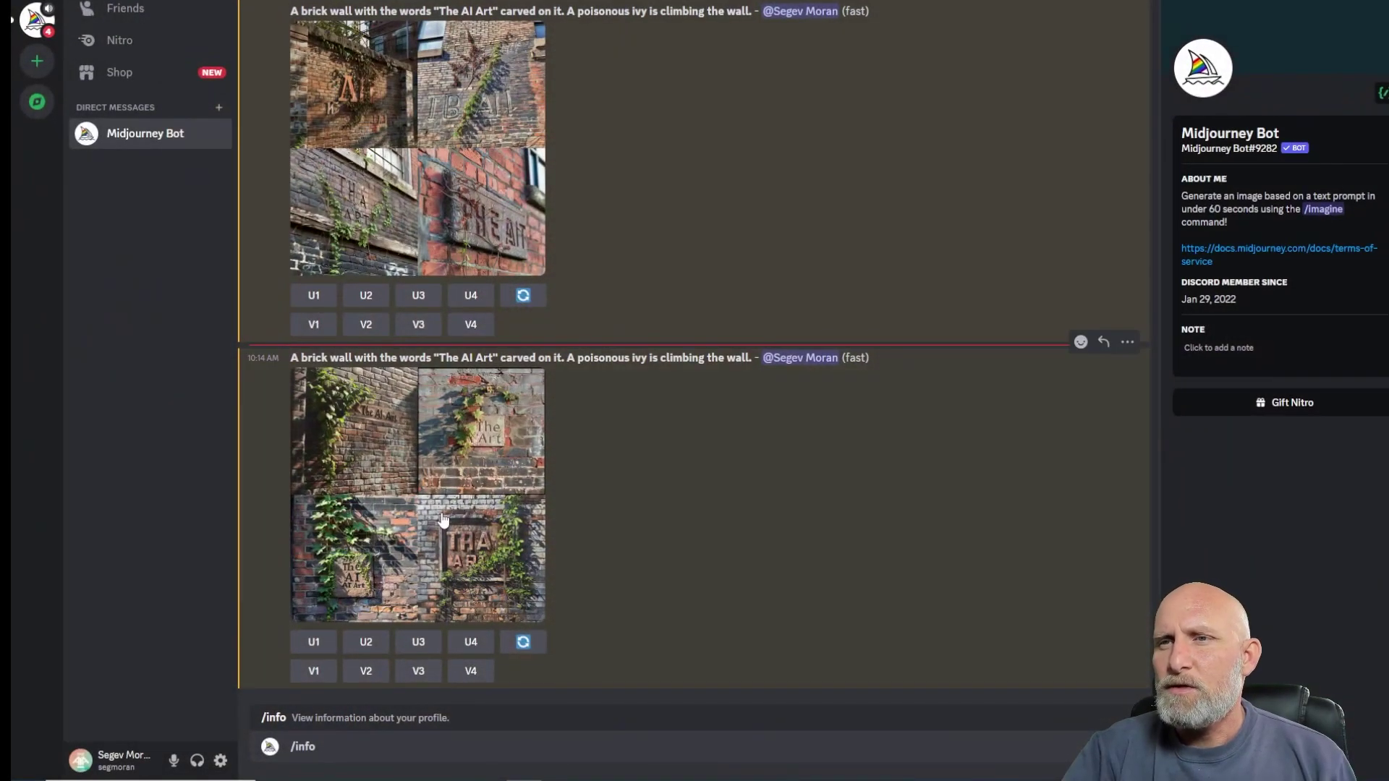
- Open the newest Midjourney brick wall grid from Discord in the browser and examine the lettering in its lower images at full size
click(426, 435)
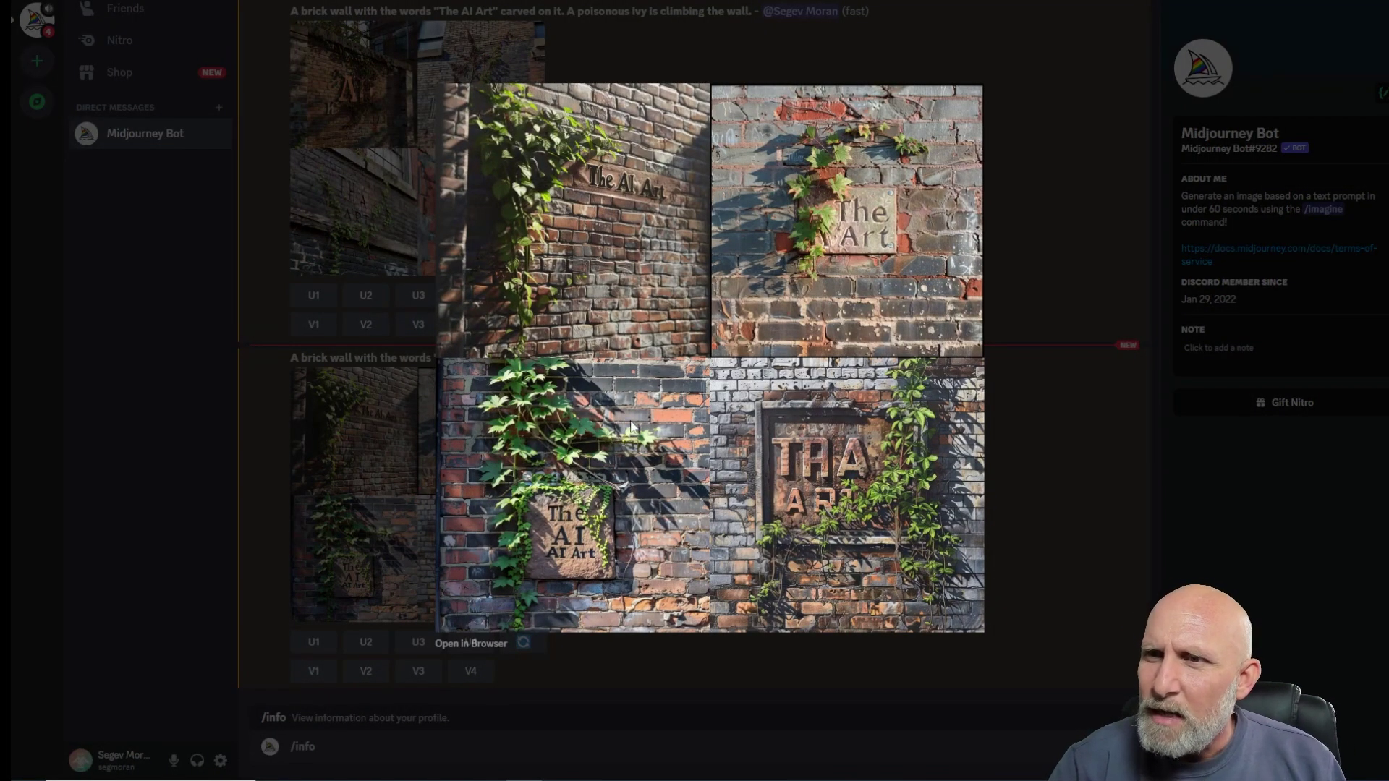
right_click(581, 449)
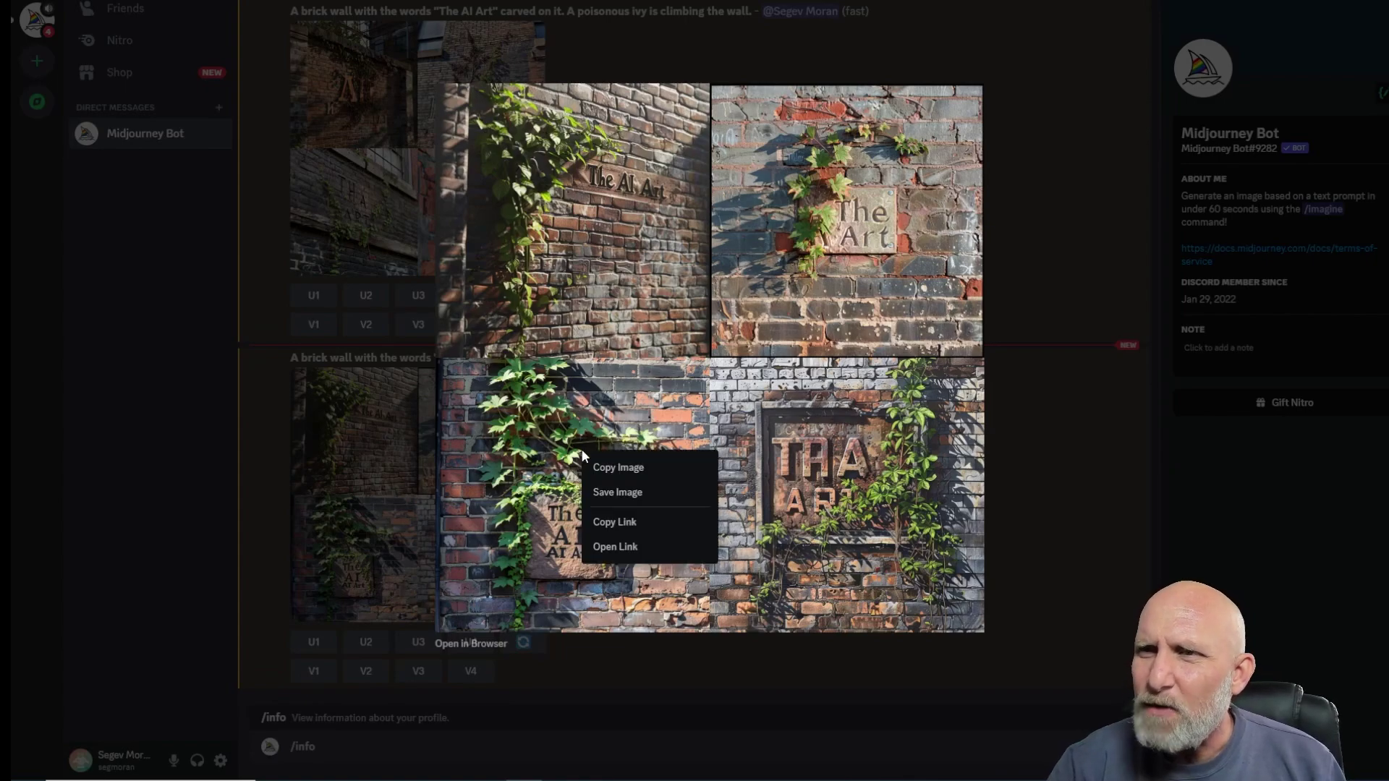
click(496, 642)
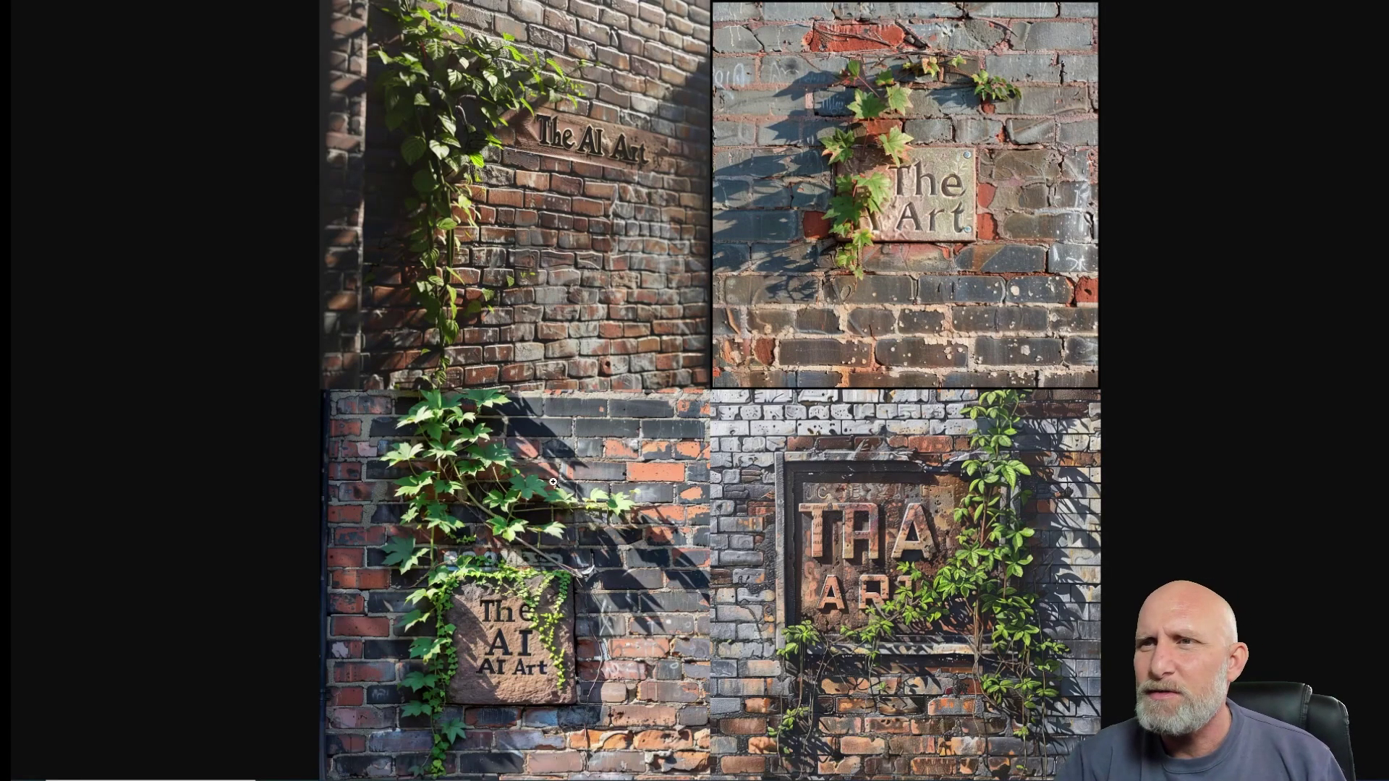
click(552, 482)
scroll(554, 498, down, 3)
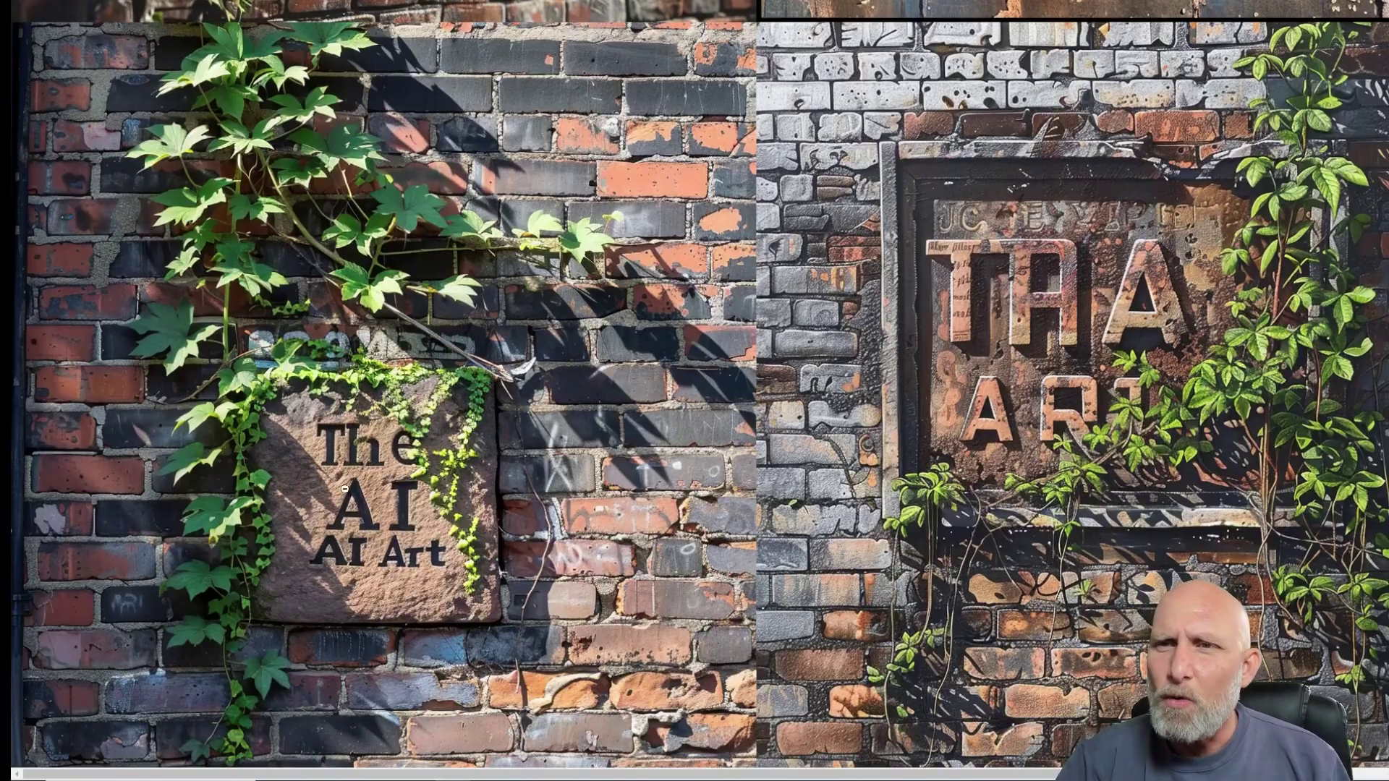
scroll(1013, 376, up, 3)
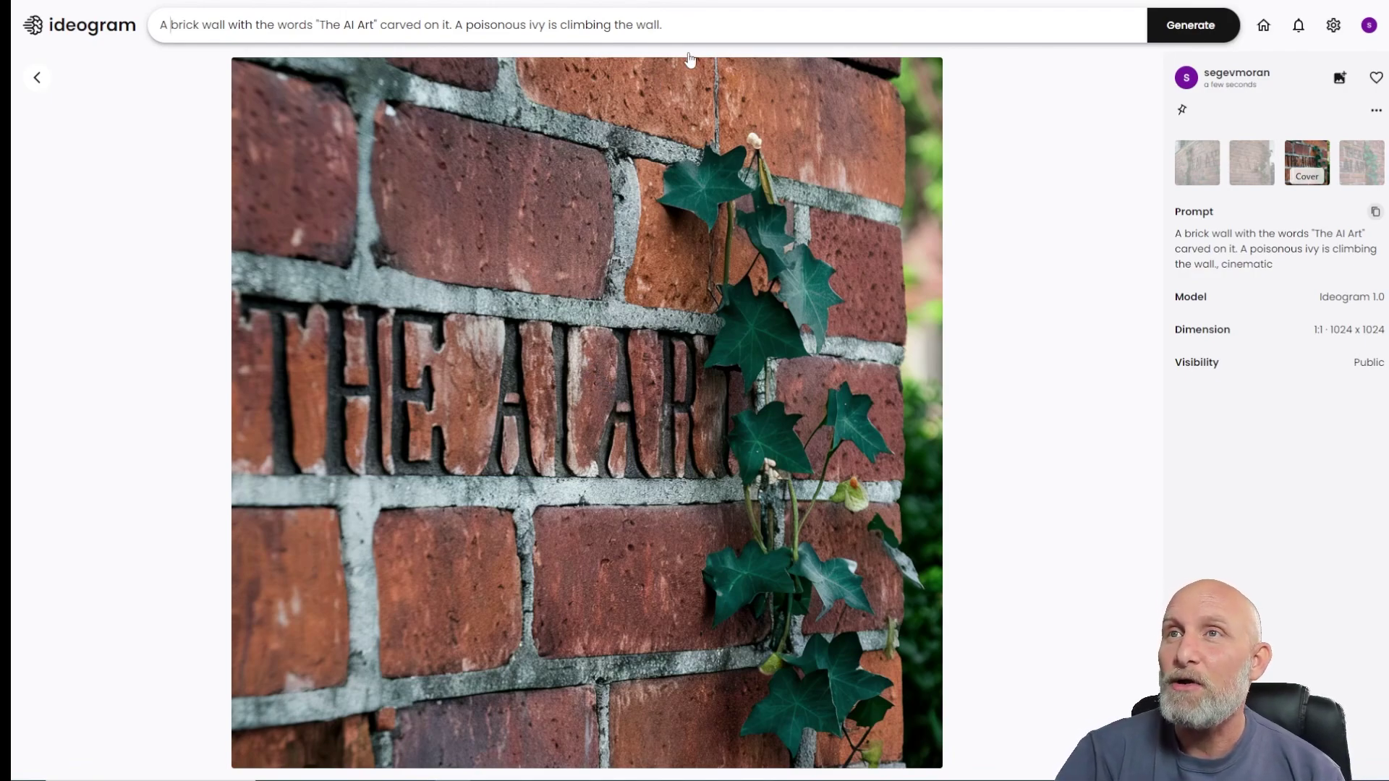
- Replace the prompt with "A road sign saying "This is the place to find out about AI Art"" and generate the images
drag(664, 25, 64, 47)
text(A road sign s)
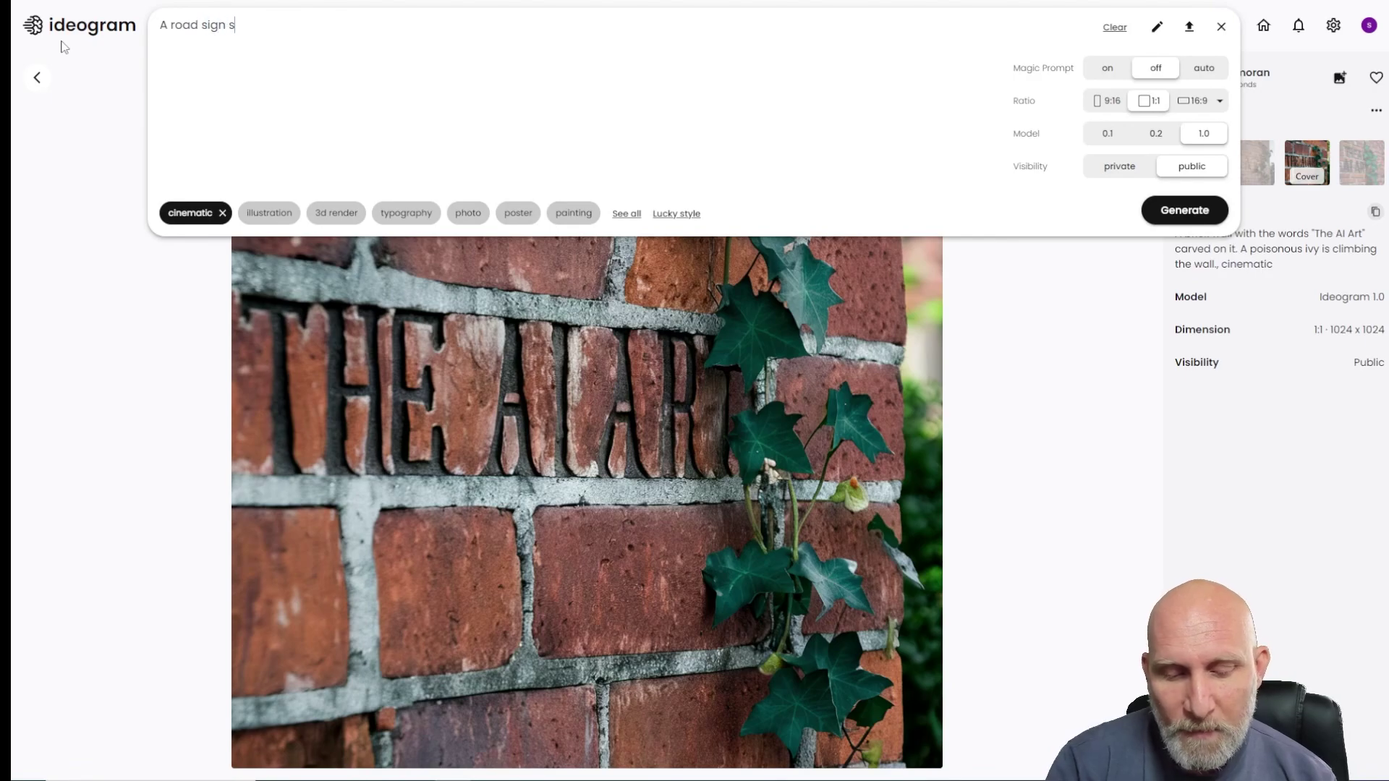
text(ayinh ")
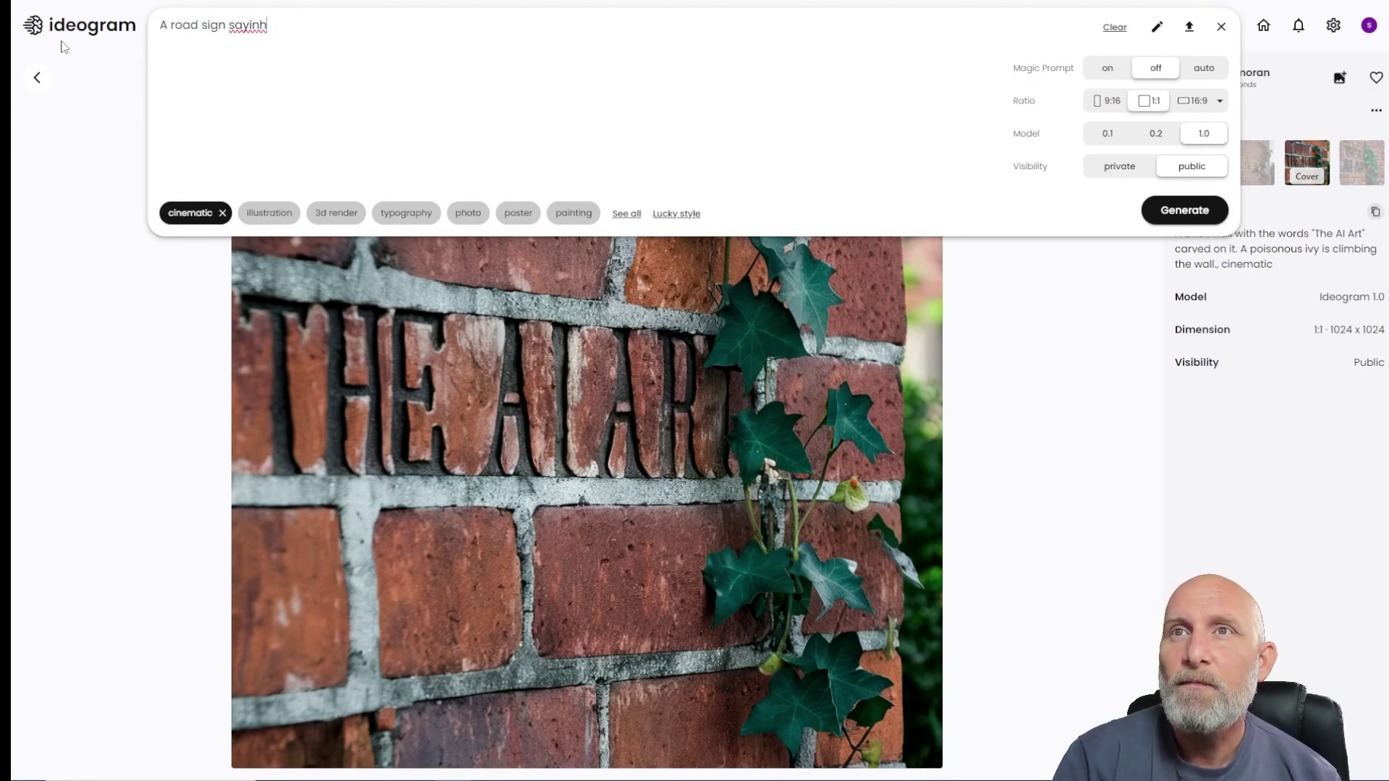
key(BackSpace)
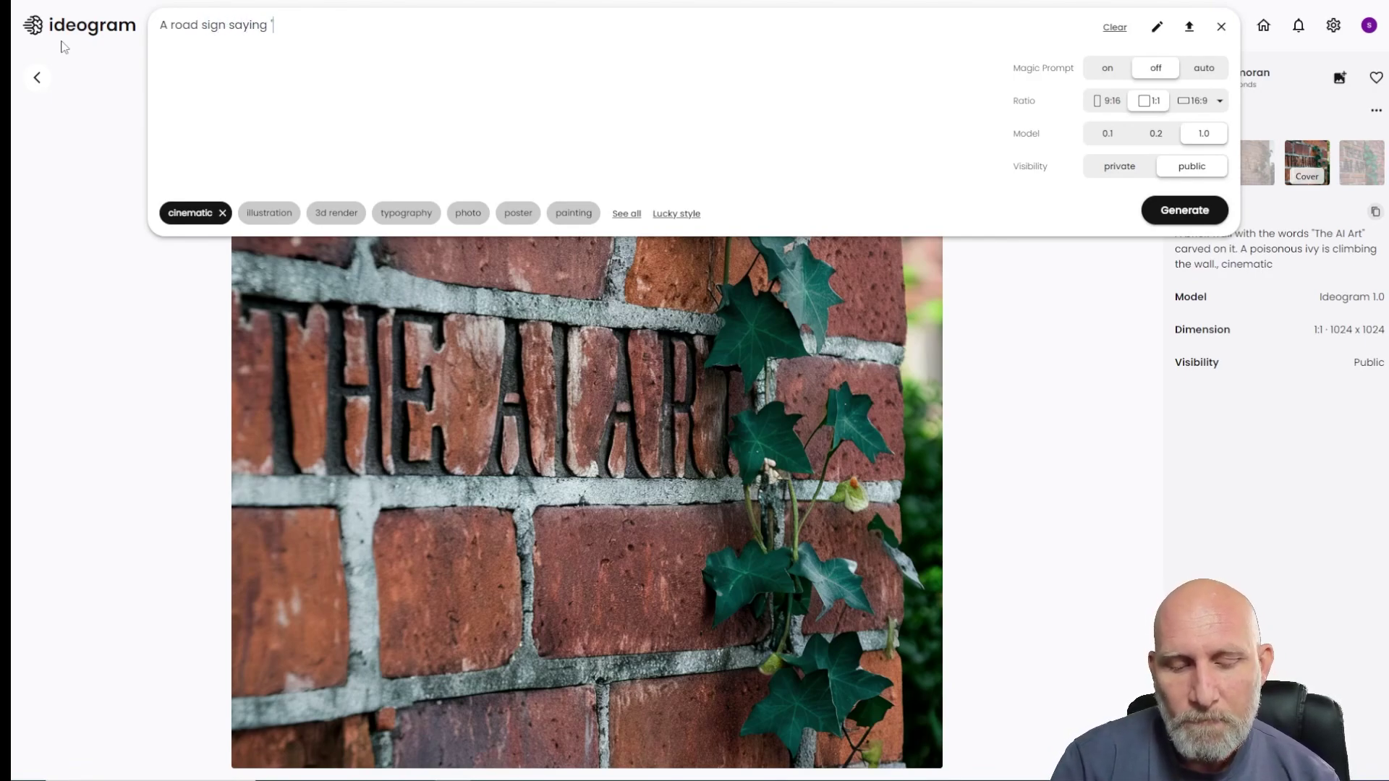
text(g "This is the )
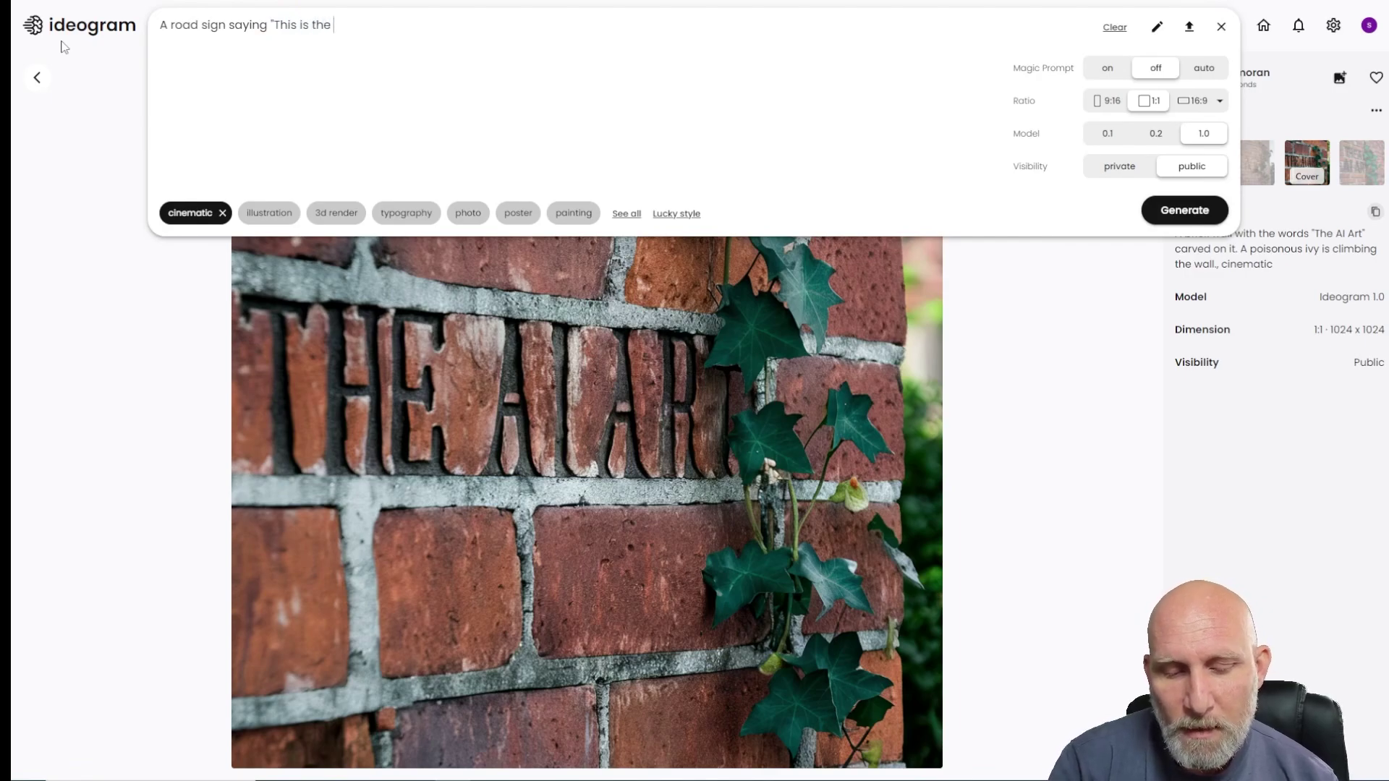
text(place to find out about AI Art")
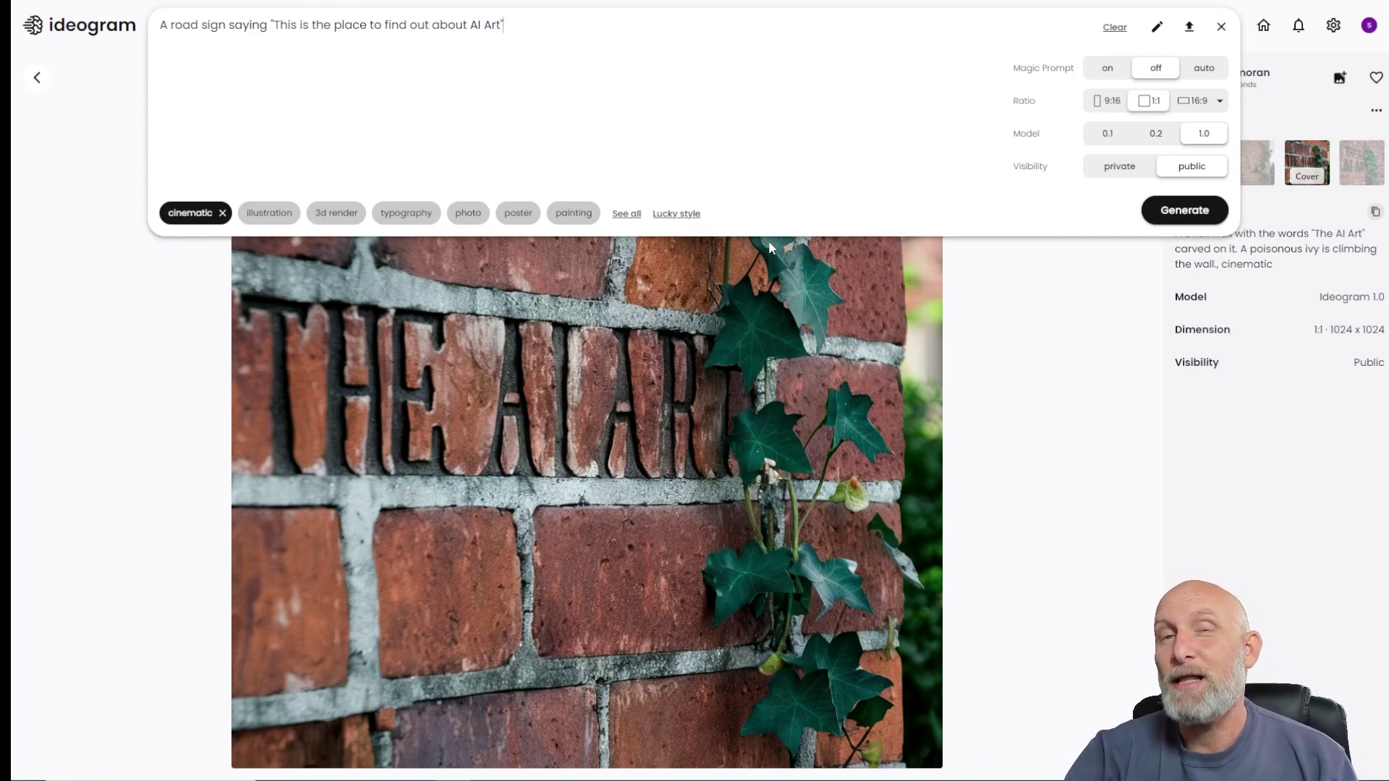
click(1184, 217)
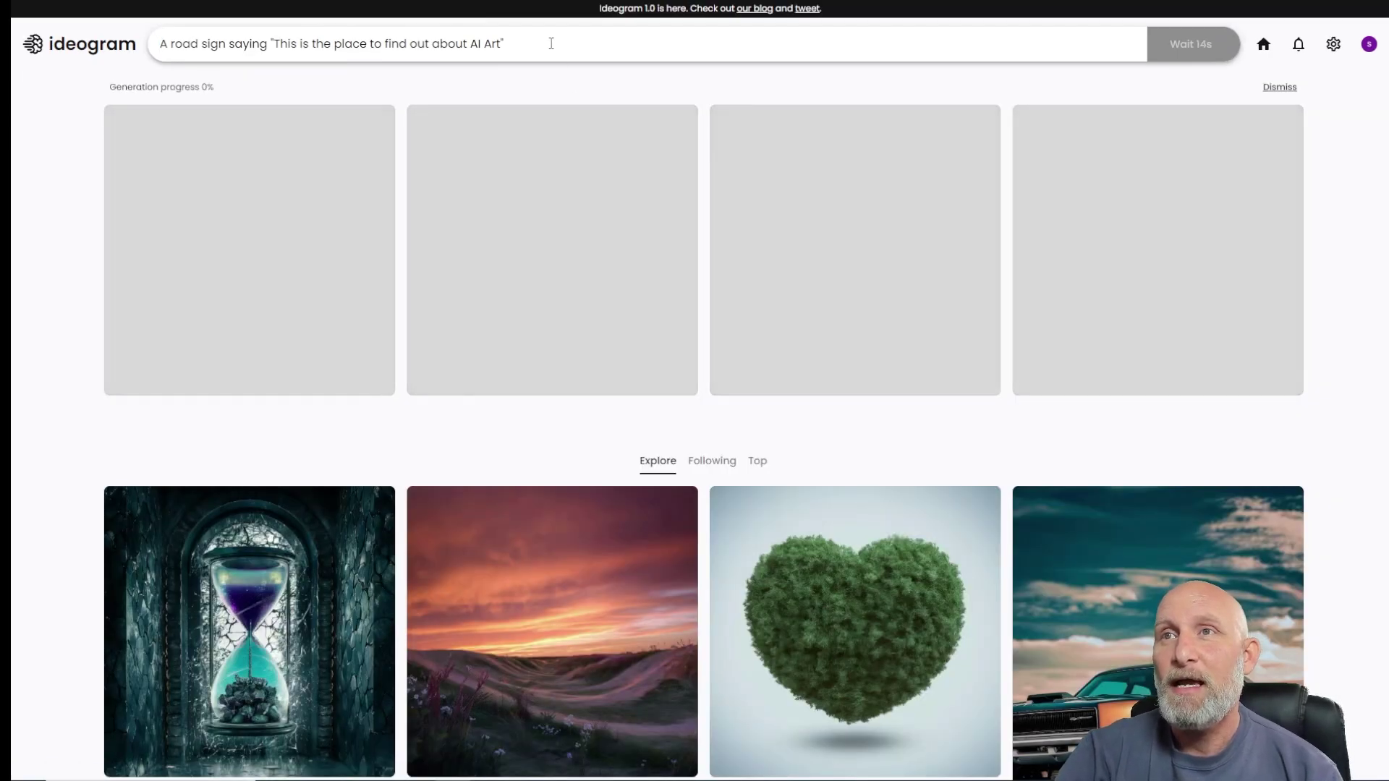
- Switch to Copilot Designer, close the enlarged image and create images from "A road sign saying "This is the place to find out about AI Art", cinematic"
drag(554, 45, 16, 47)
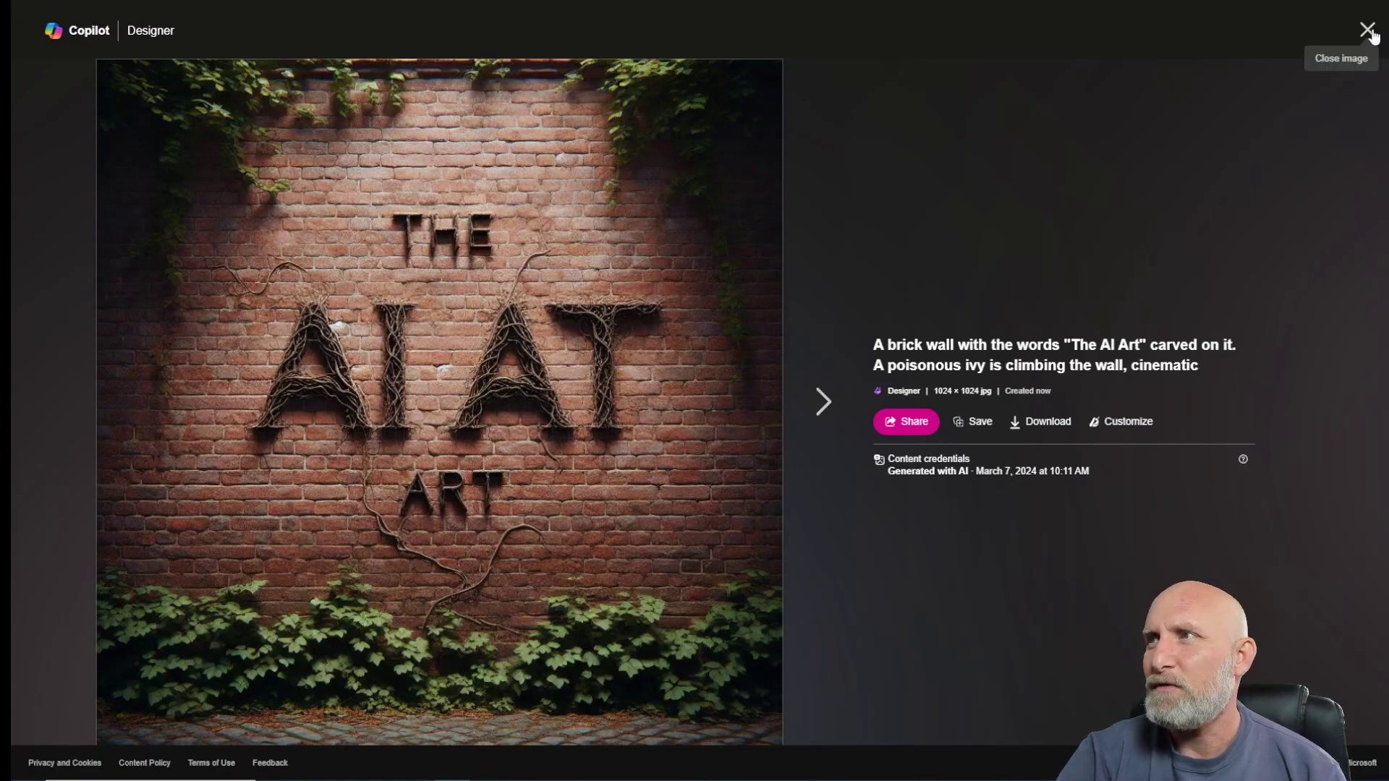
click(1367, 30)
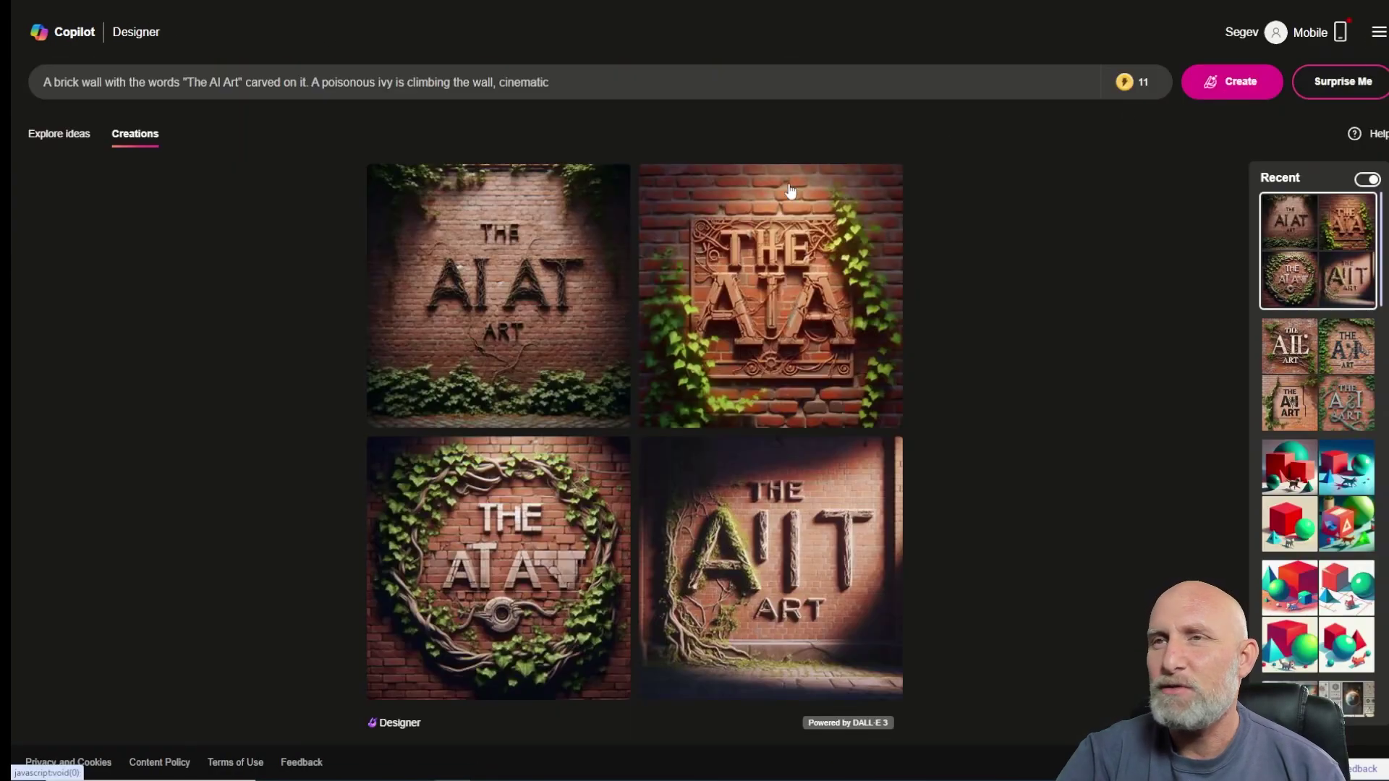
key(ctrl+a)
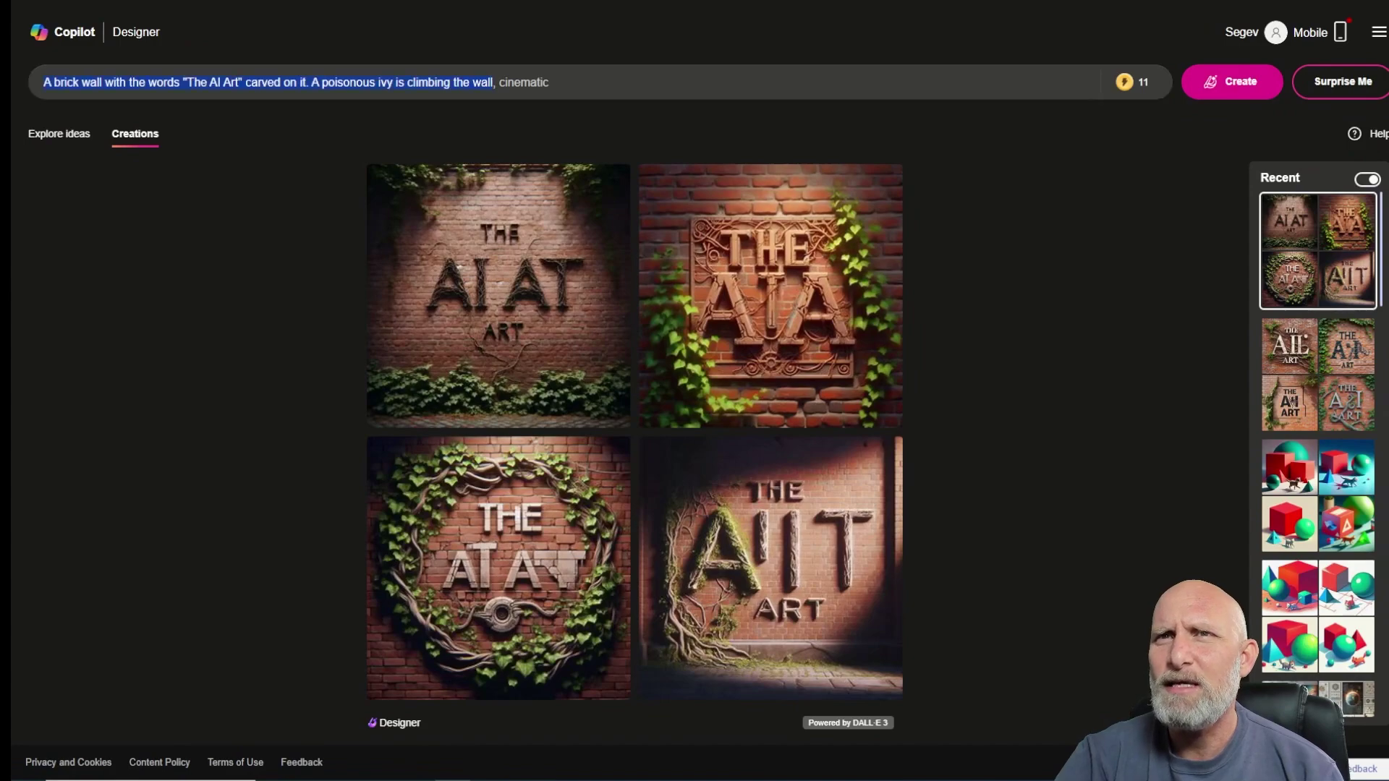
text(A road sign saying "This is the place to find out about AI Art", cinematic)
key(ctrl+a)
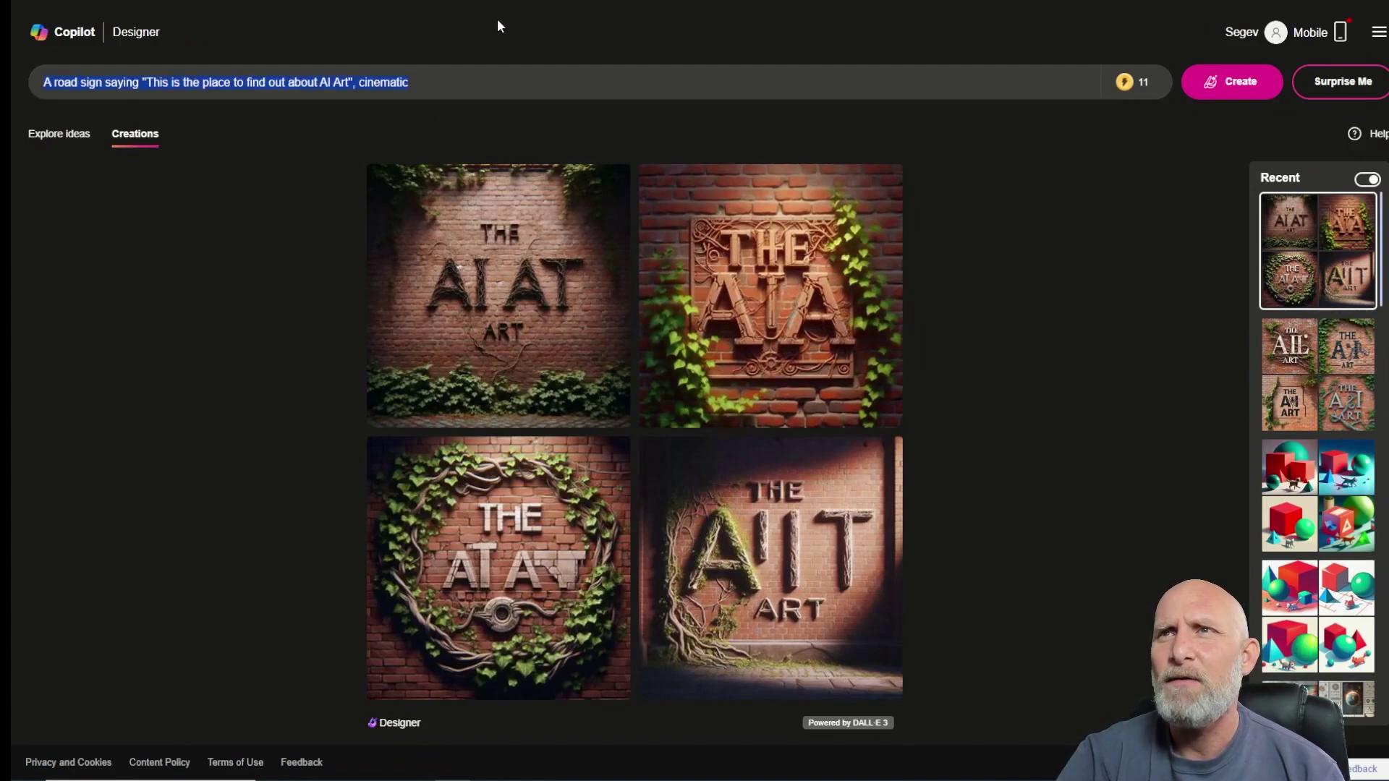
click(1232, 81)
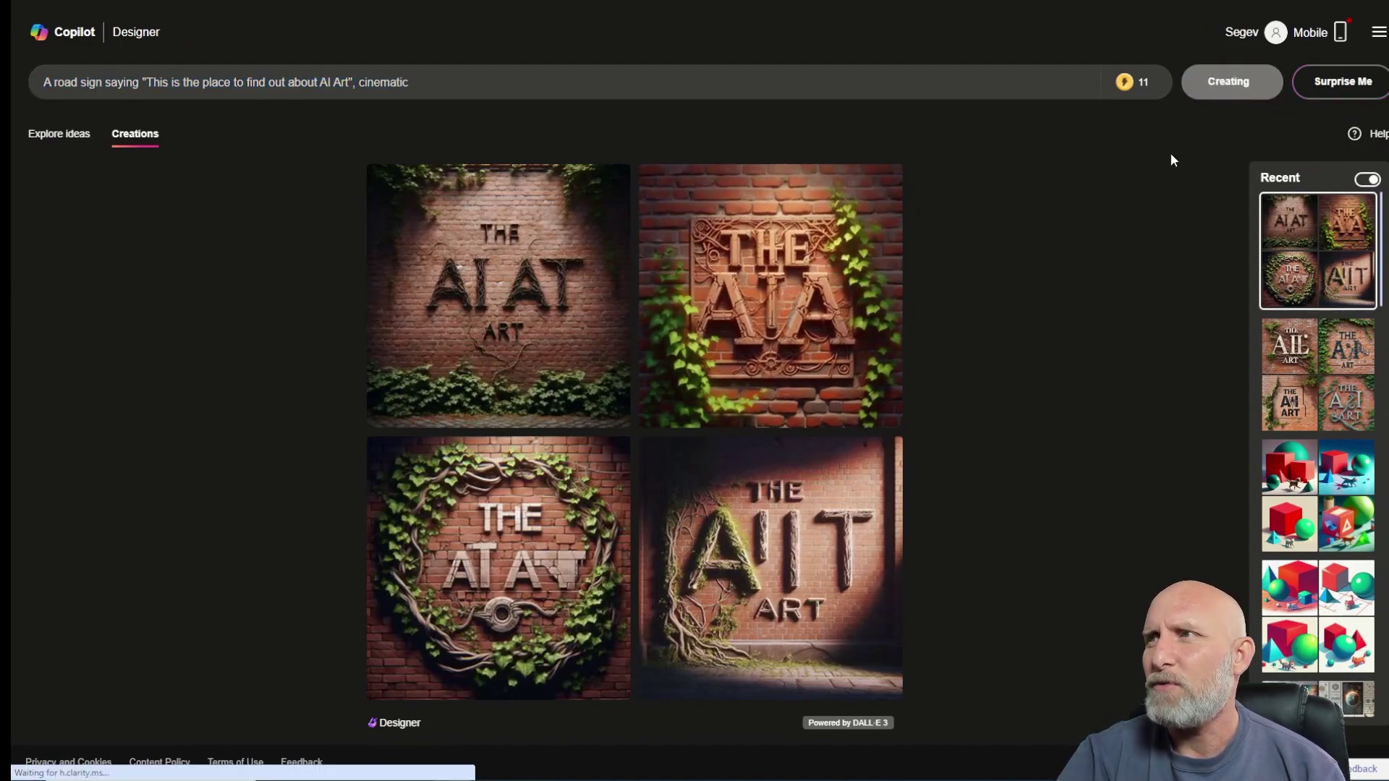
- Switch to Discord and submit the Midjourney /imagine prompt "A road sign saying "This is the place to find out about AI Art", cinematic"
click(543, 763)
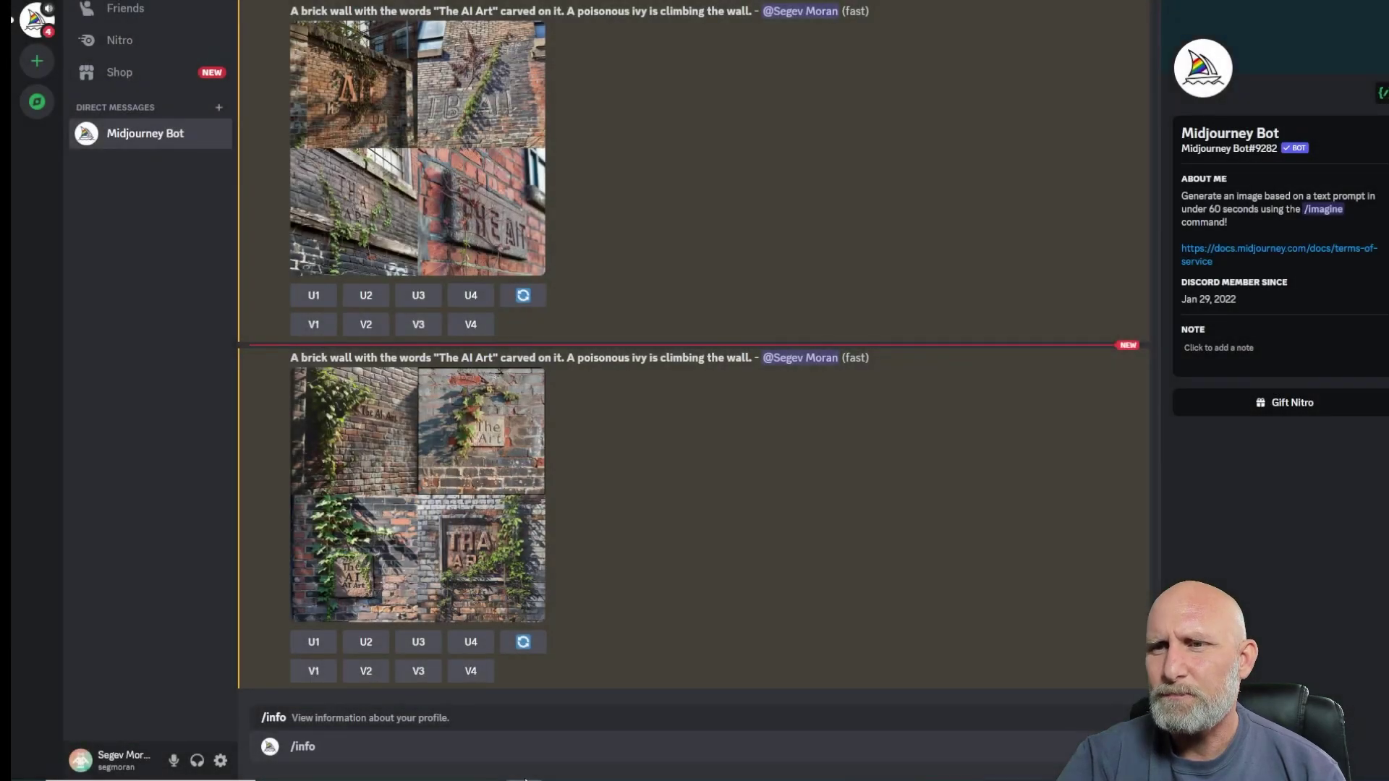
text(/ima)
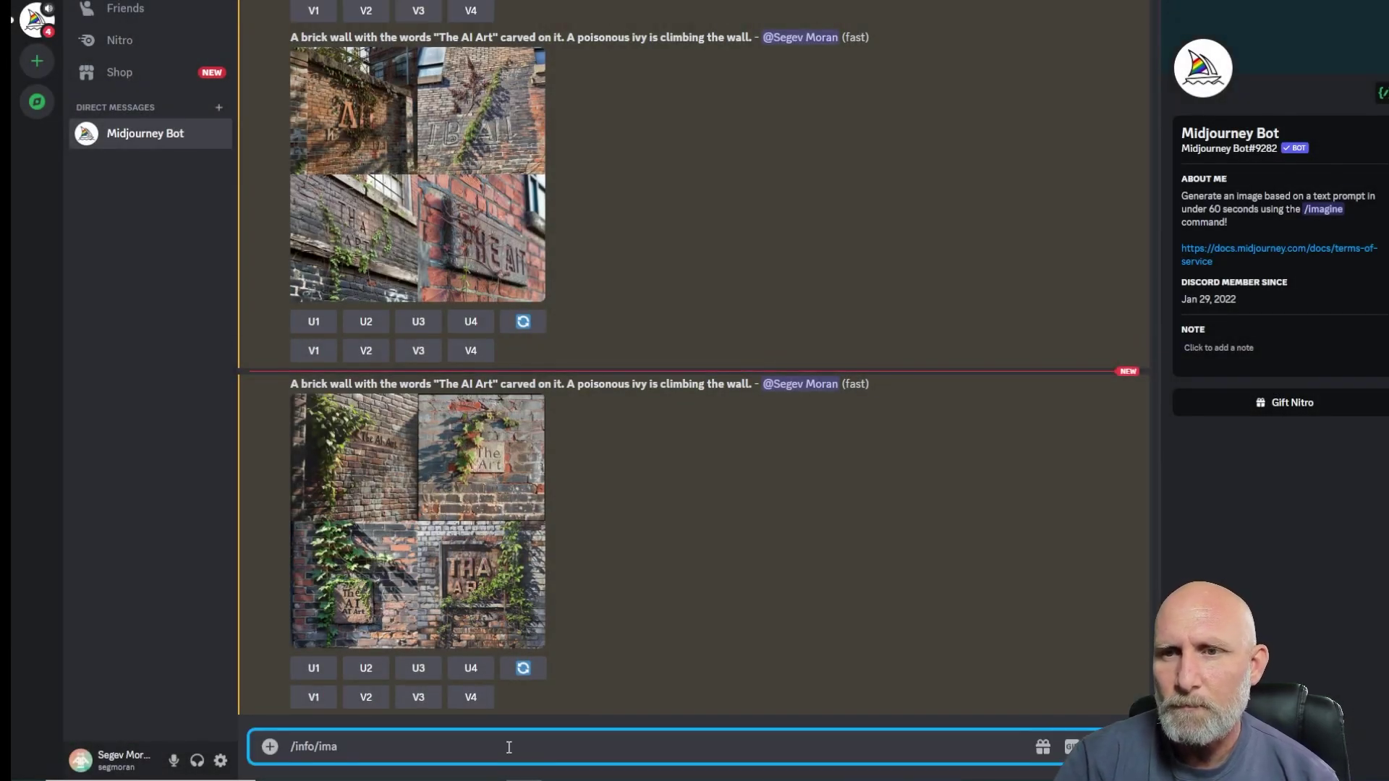
key(ctrl+a)
key(BackSpace)
text(/ima)
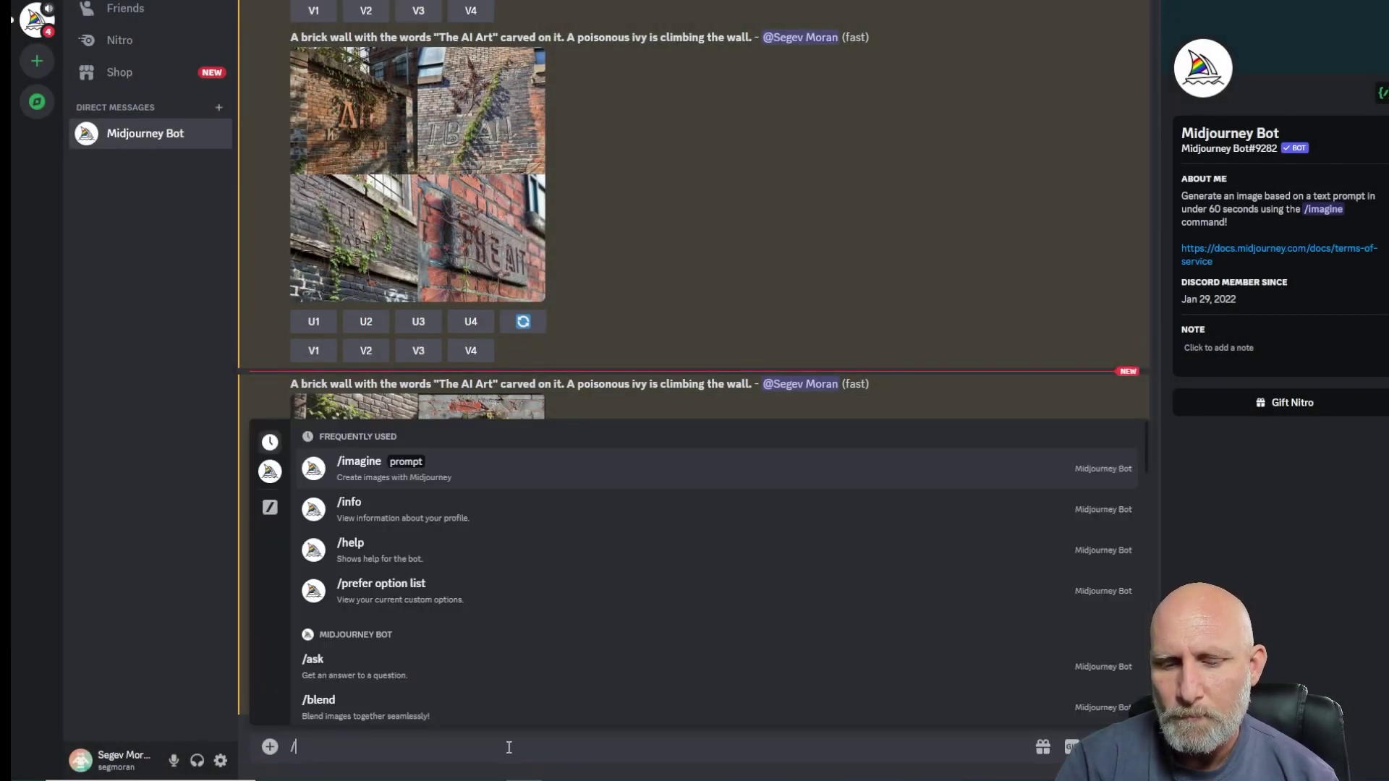
key(Tab)
text(A road sign saying "This is the place to find out about AI Art", cinematic)
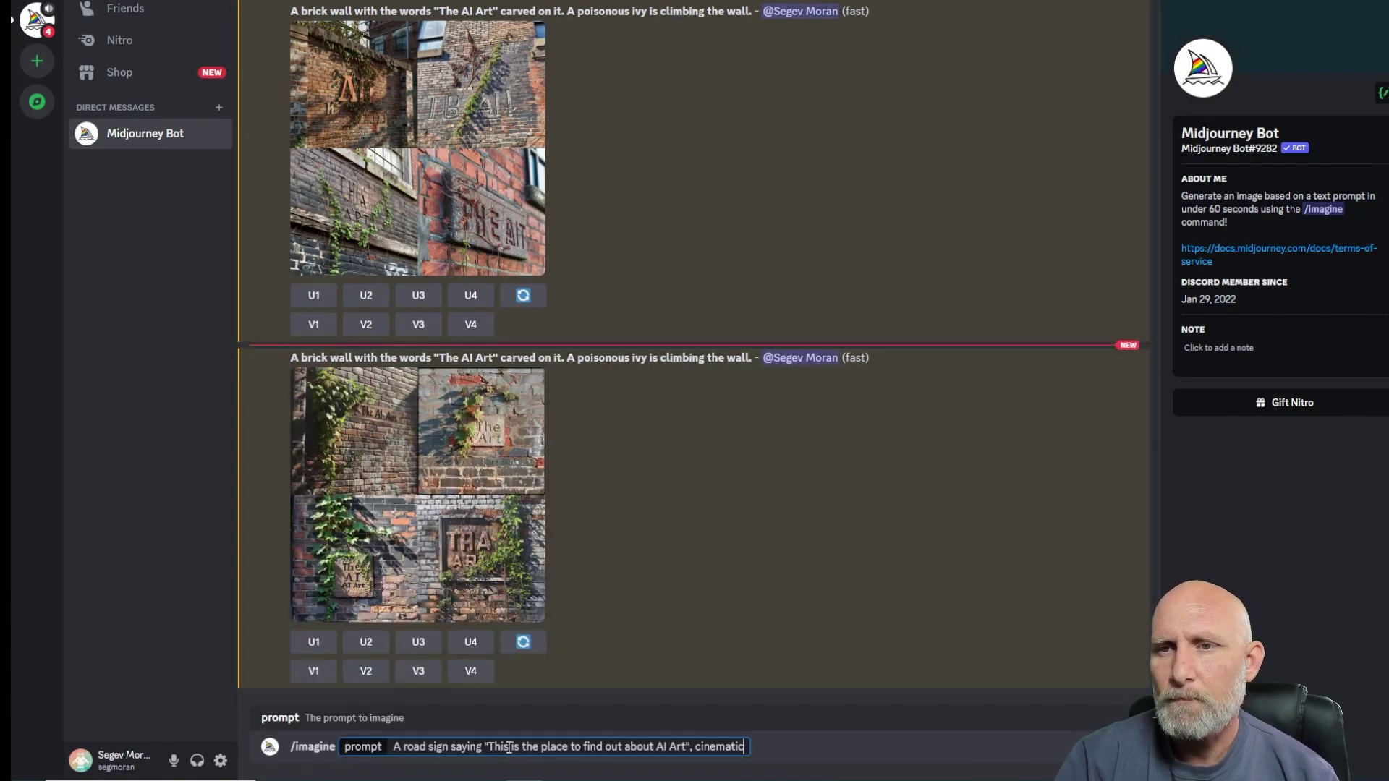
key(Return)
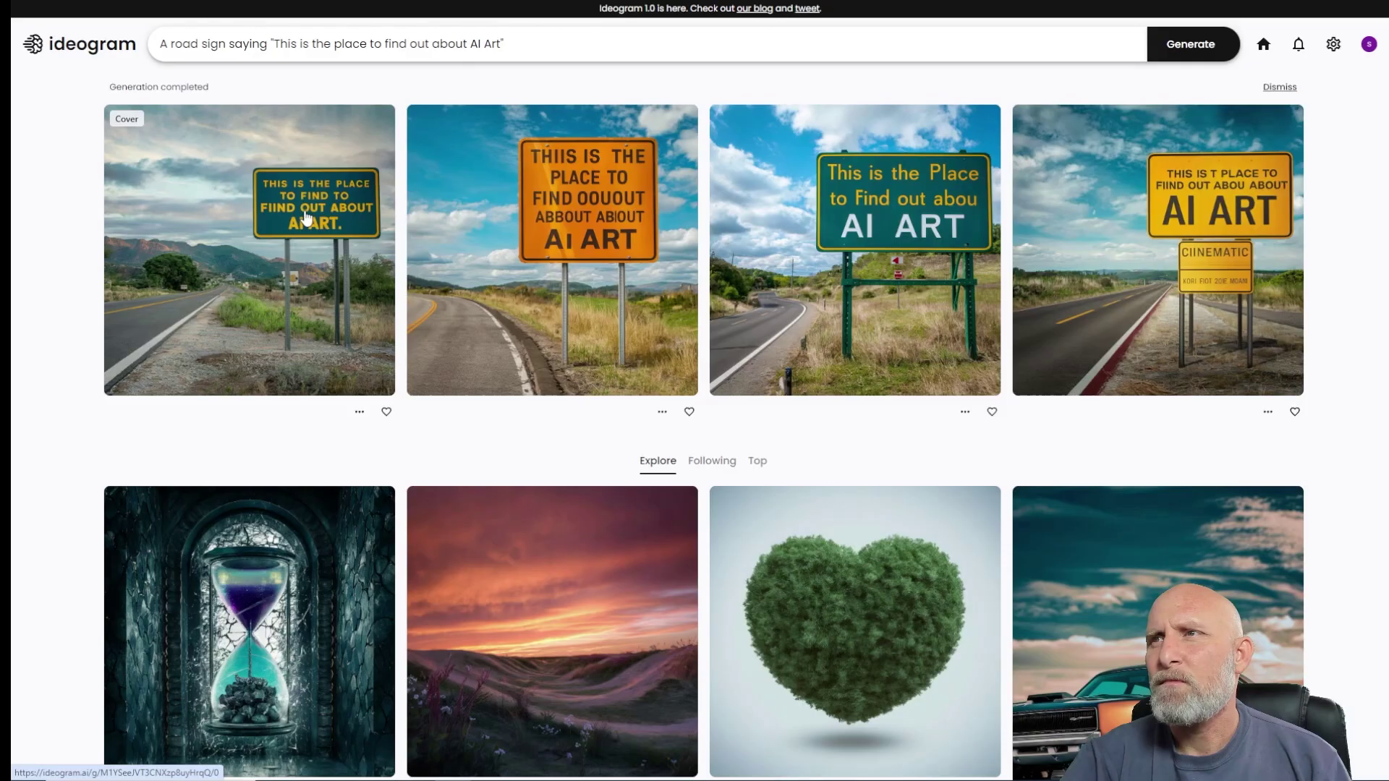
- Switch to Ideogram and examine the lettering of the four road sign images enlarged, returning to the third one
click(306, 219)
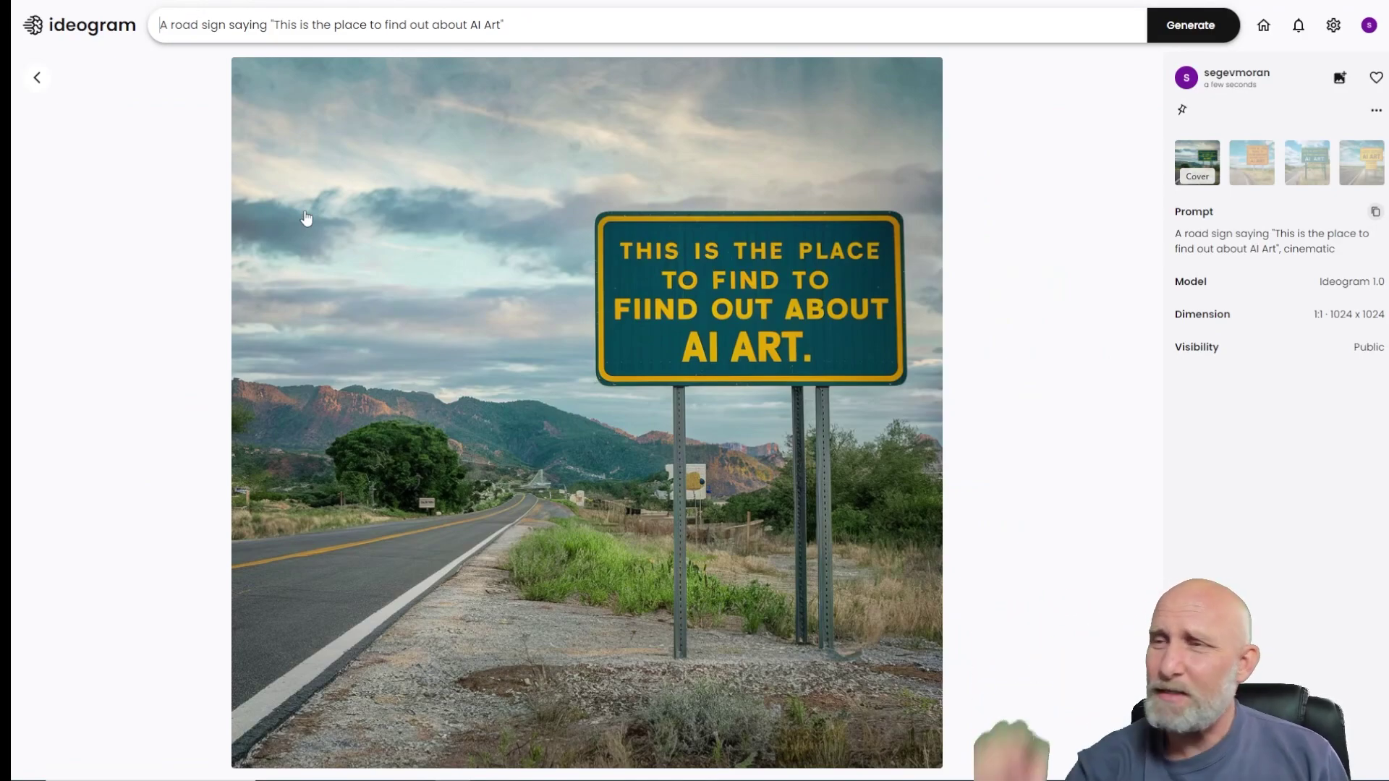
key(Right)
key(Left)
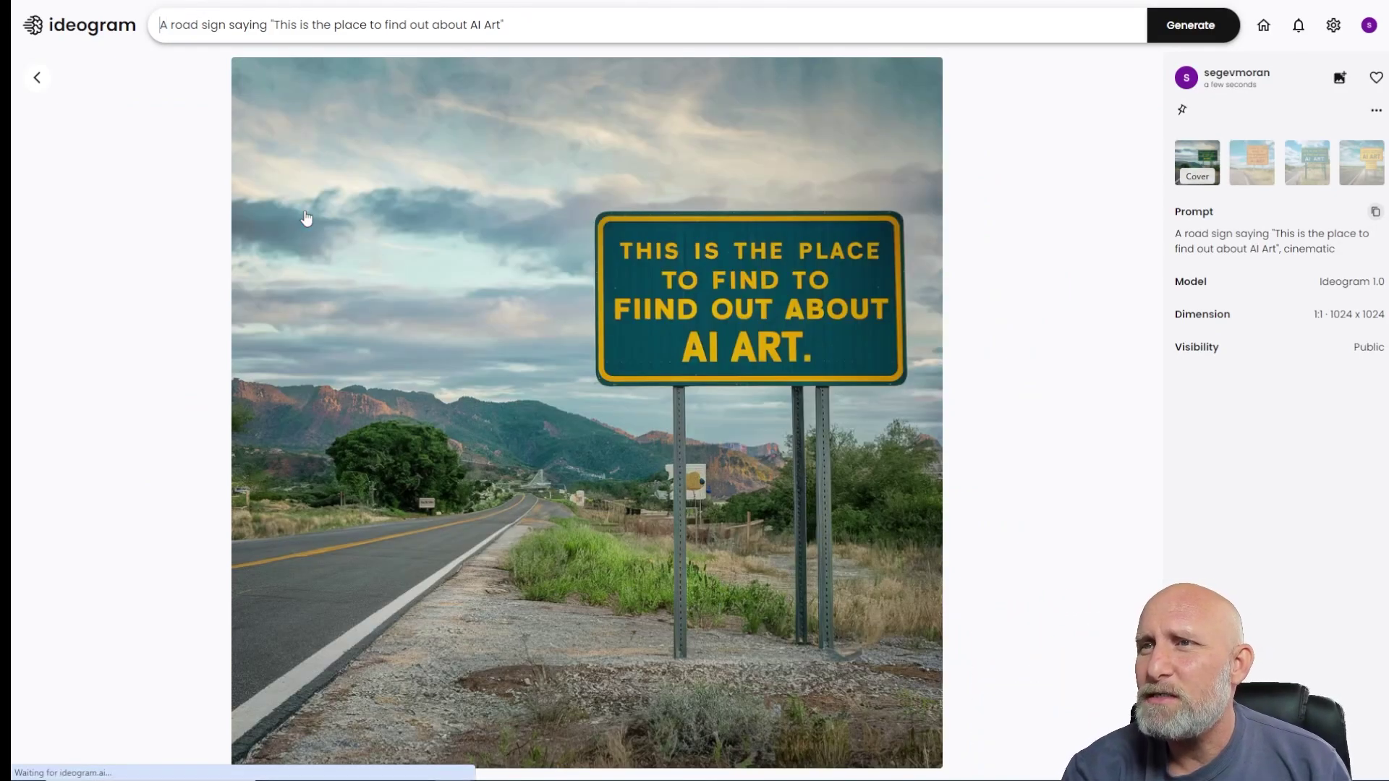
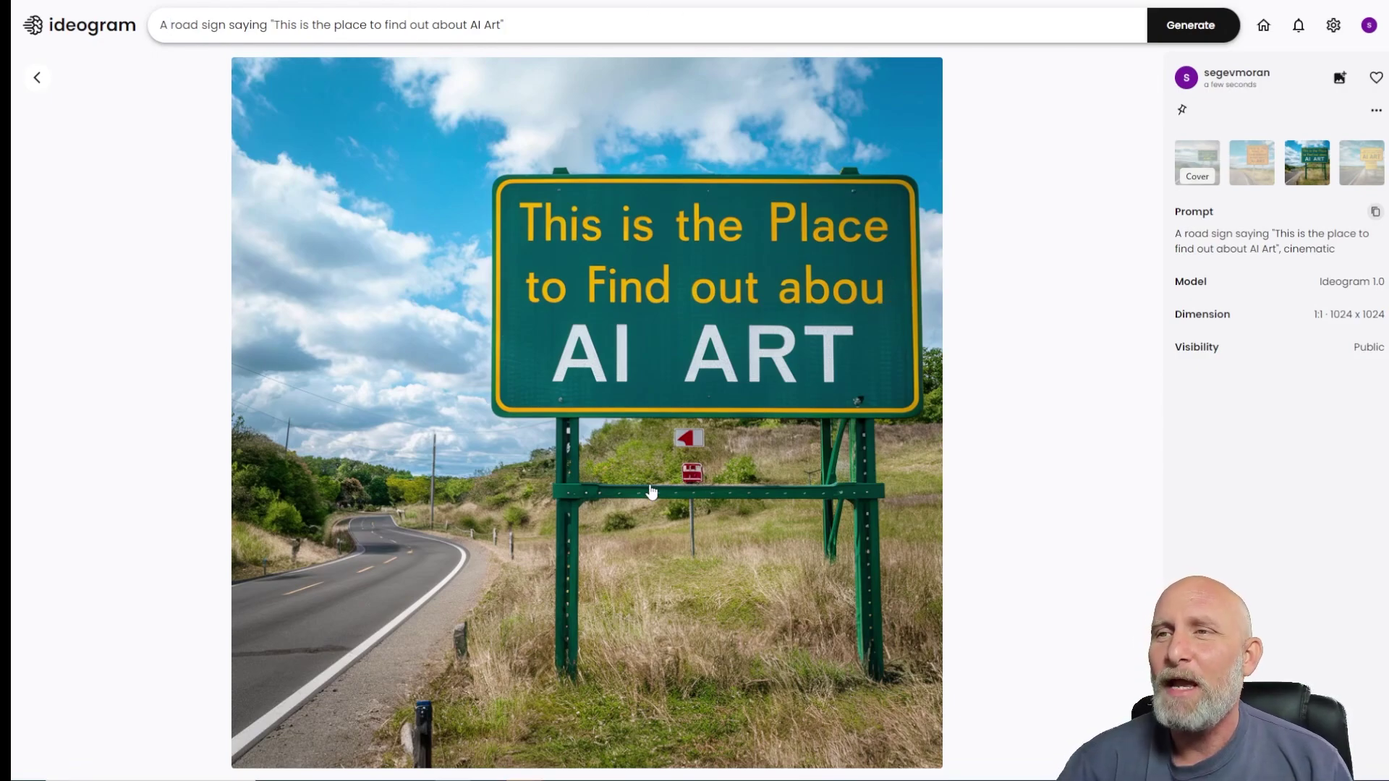
key(Right)
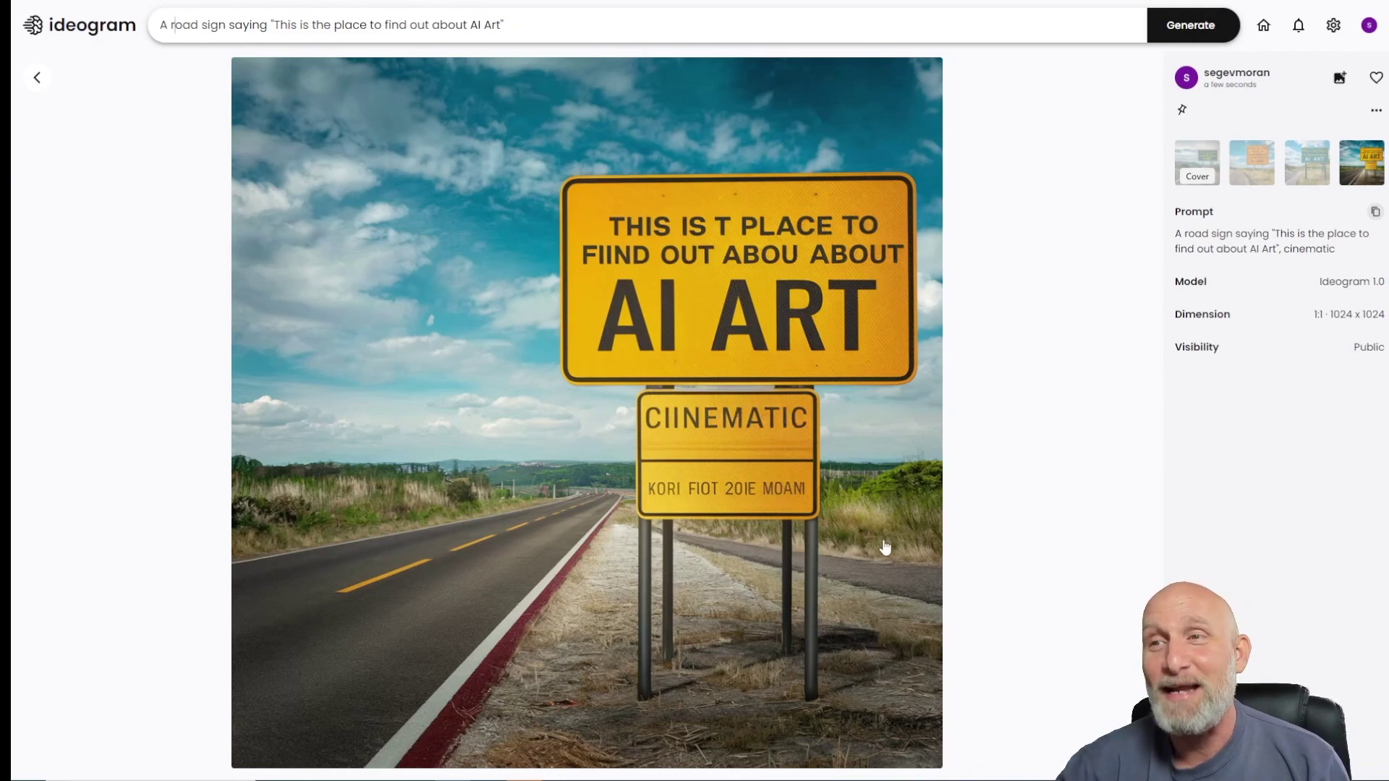
key(Left)
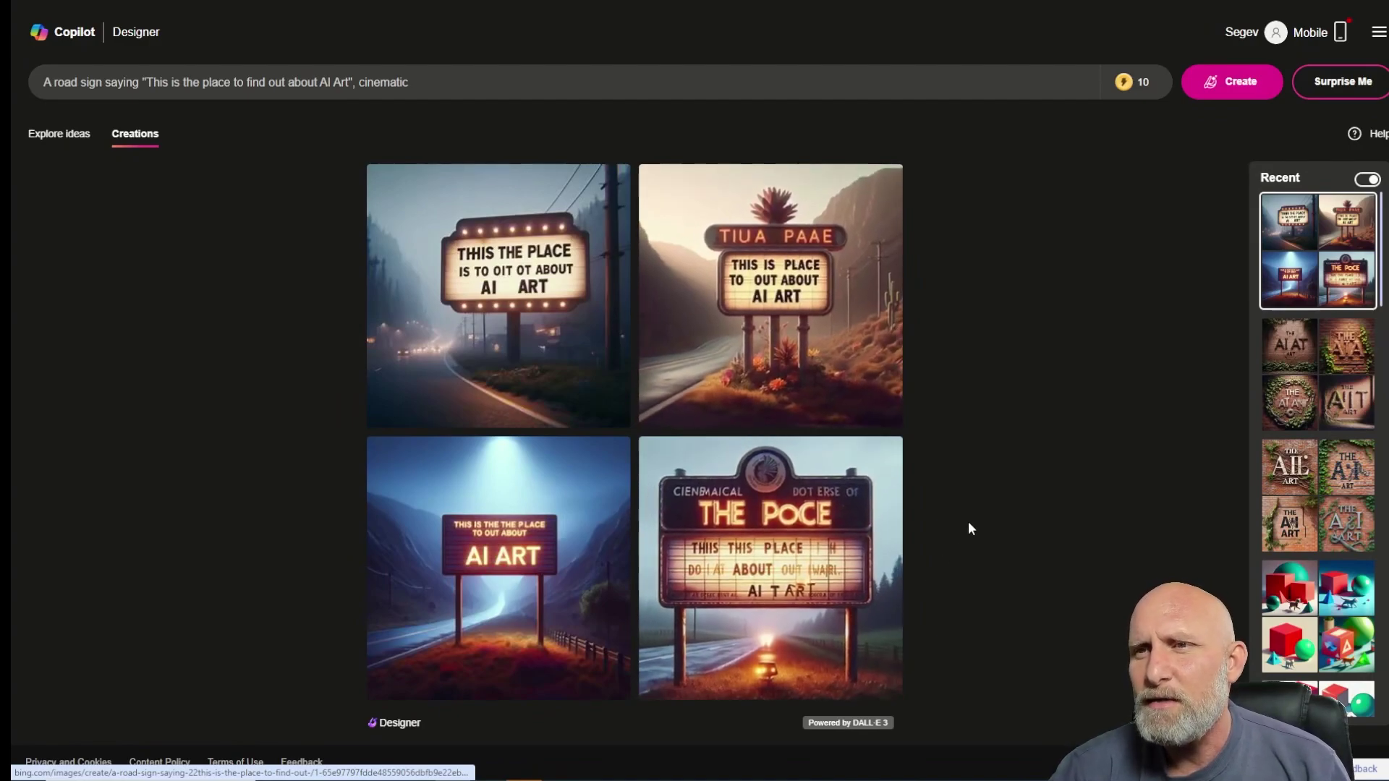
- Switch to Copilot Designer and compare the lettering of its four road sign images enlarged
click(485, 288)
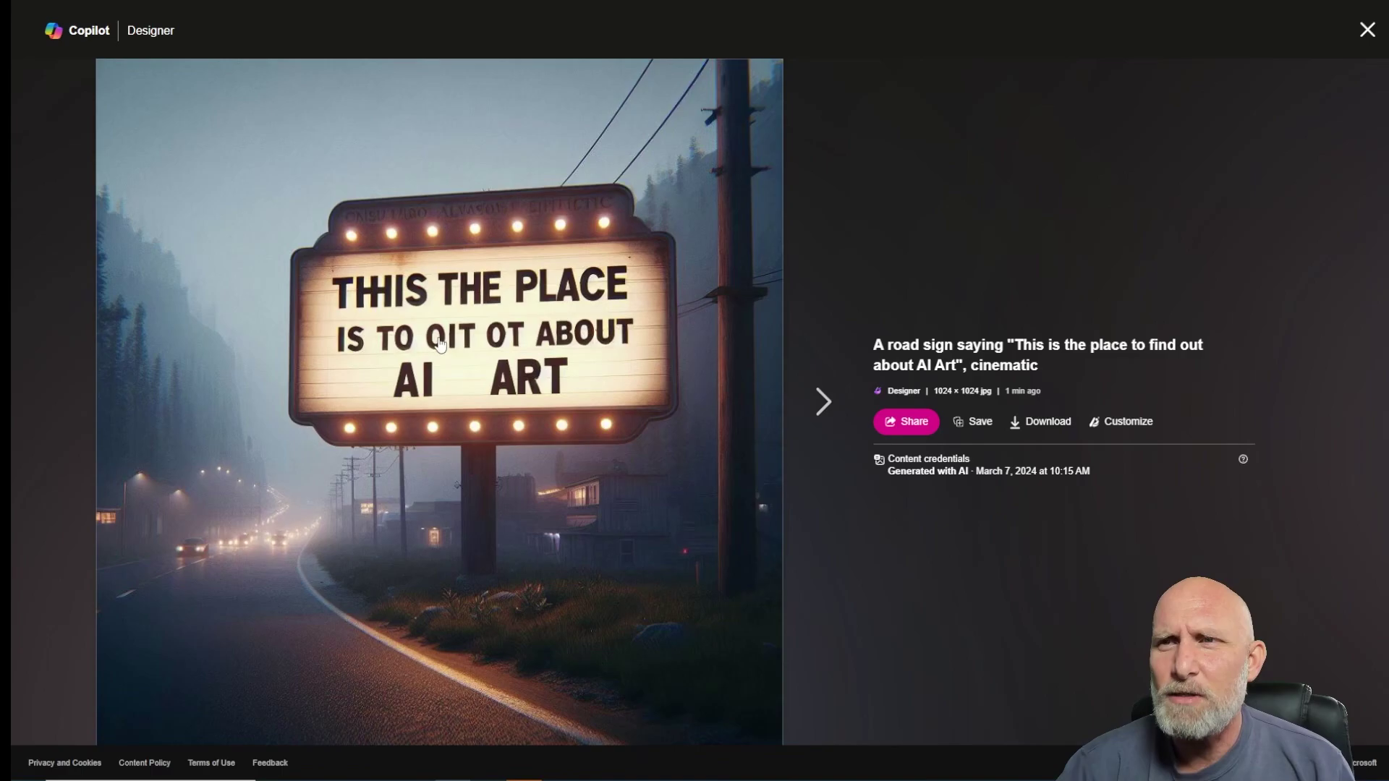
key(Right)
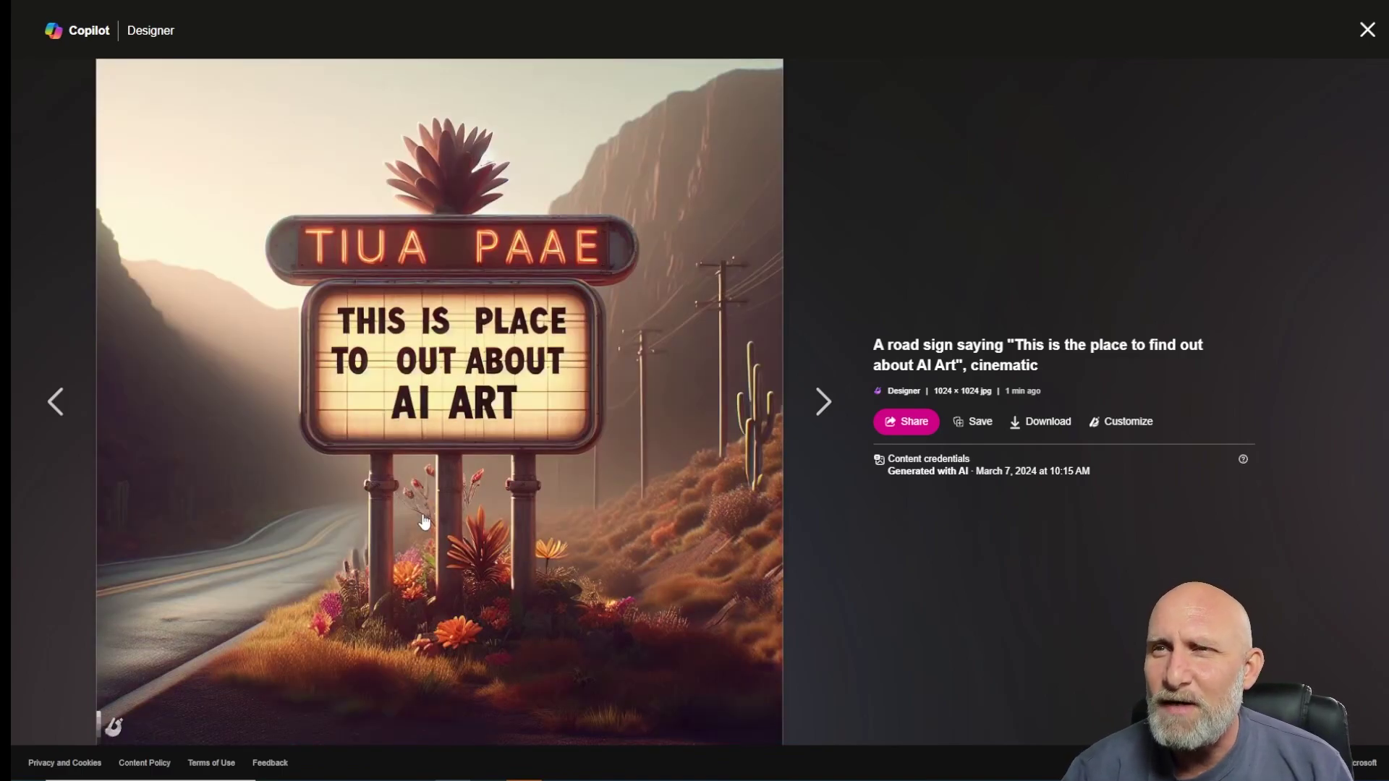
key(Left)
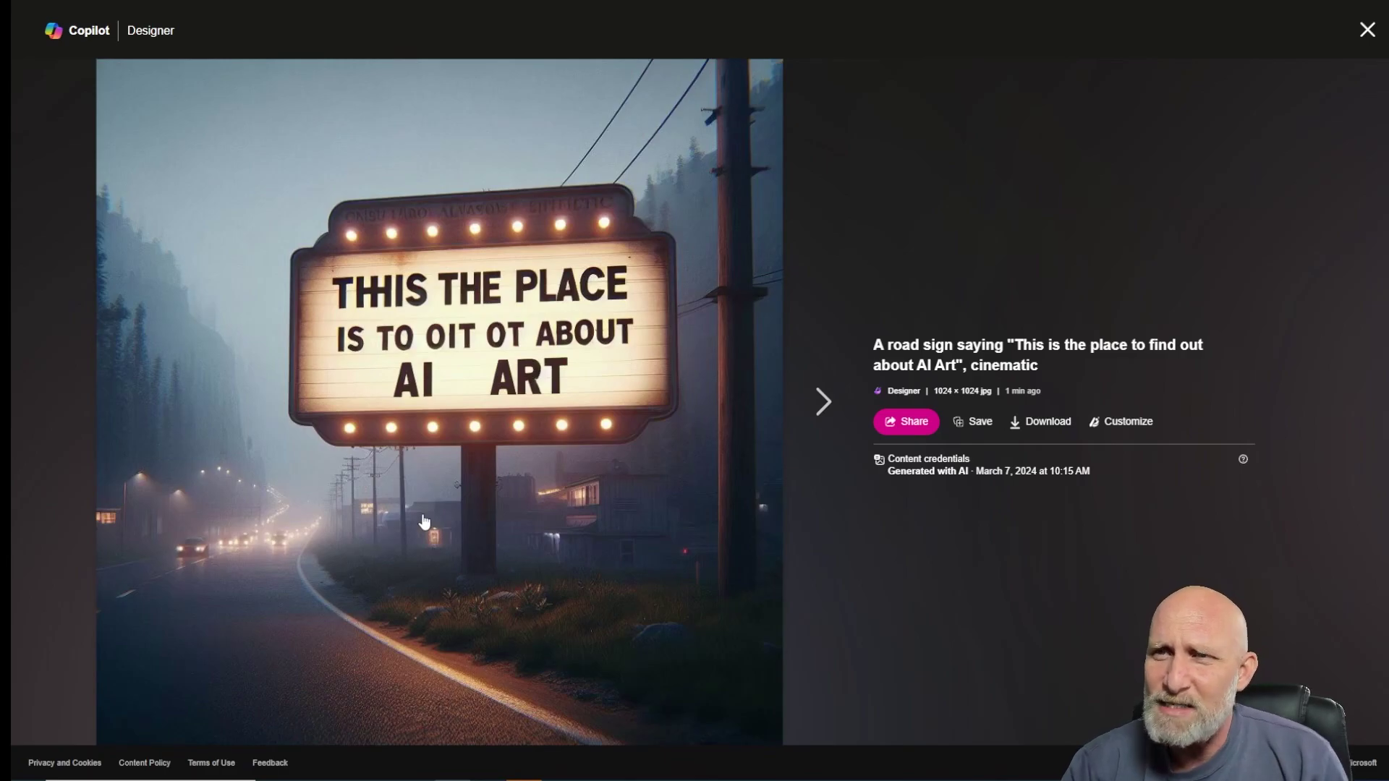
key(Right)
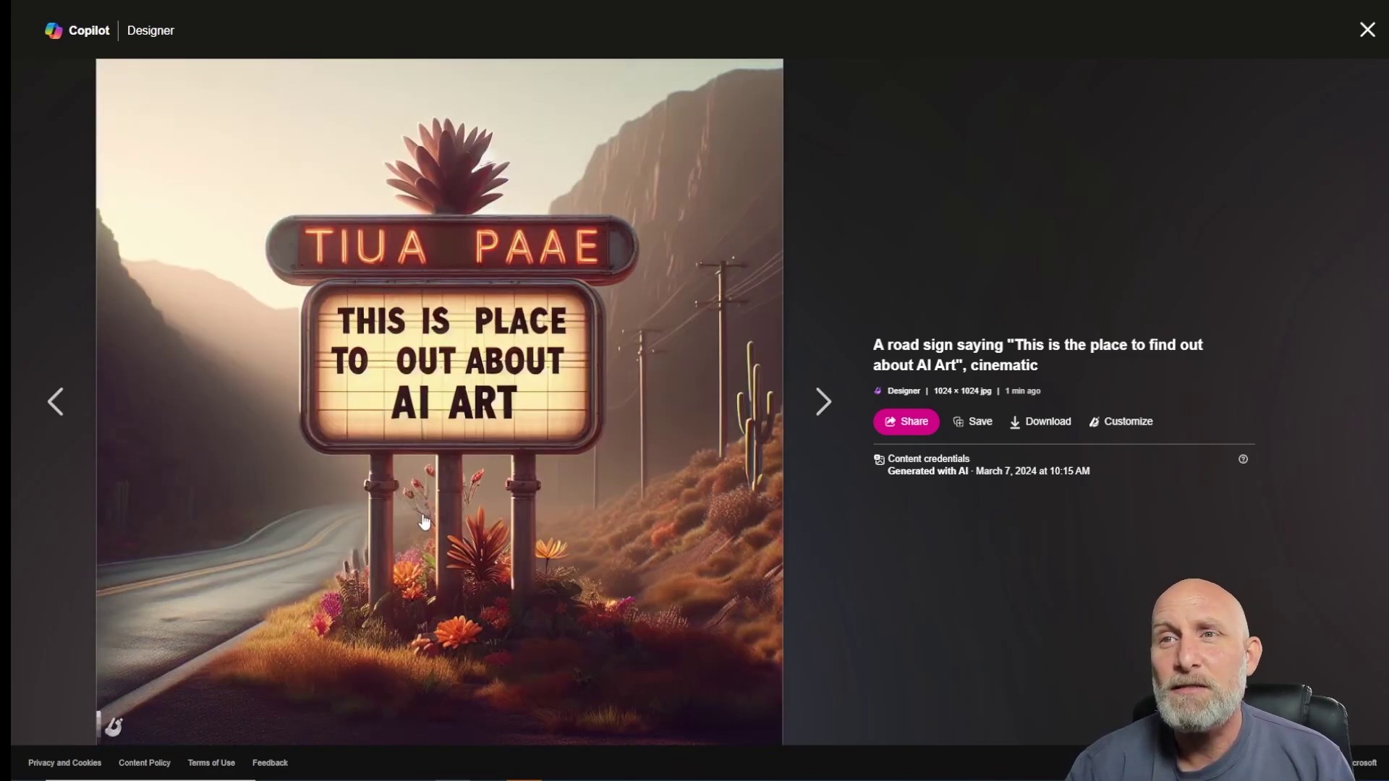
key(Left)
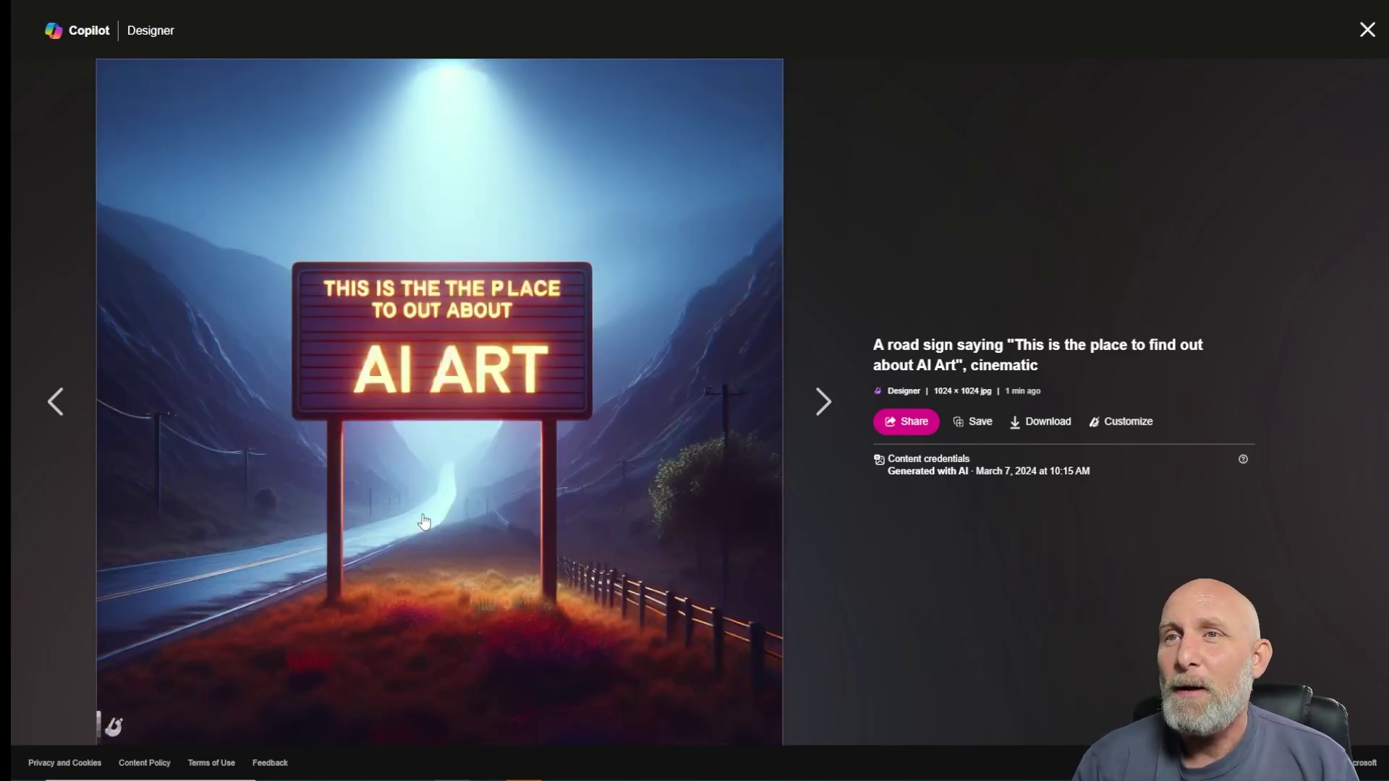
key(Right)
key(Left)
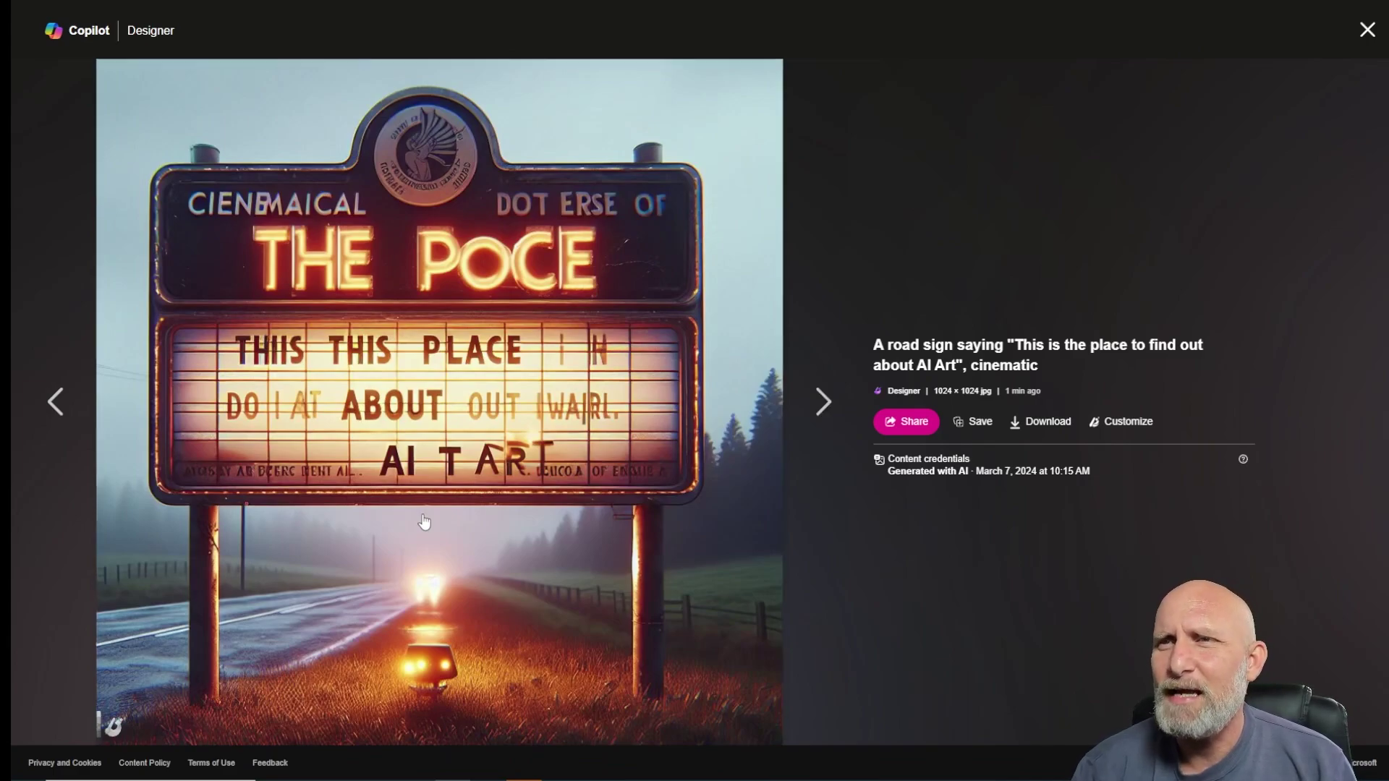
key(Left)
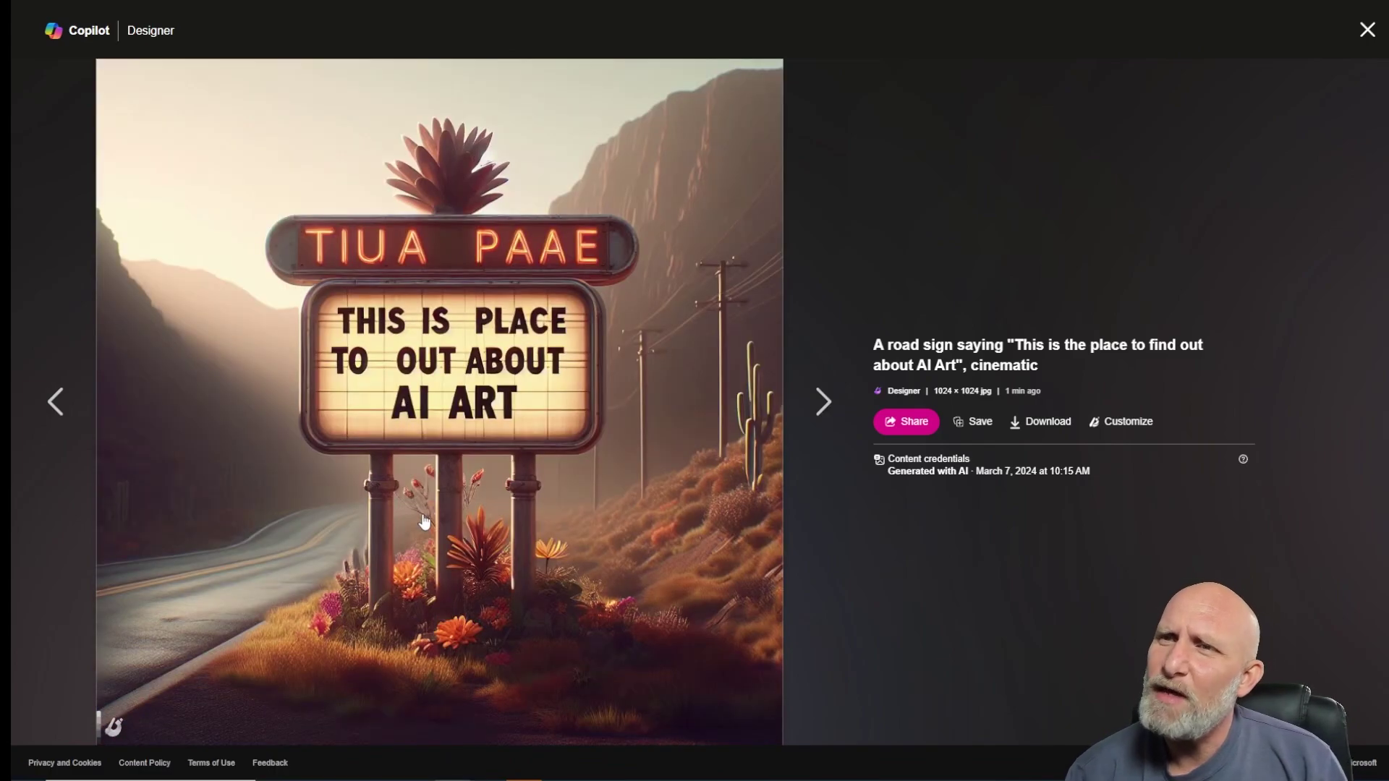
key(Right)
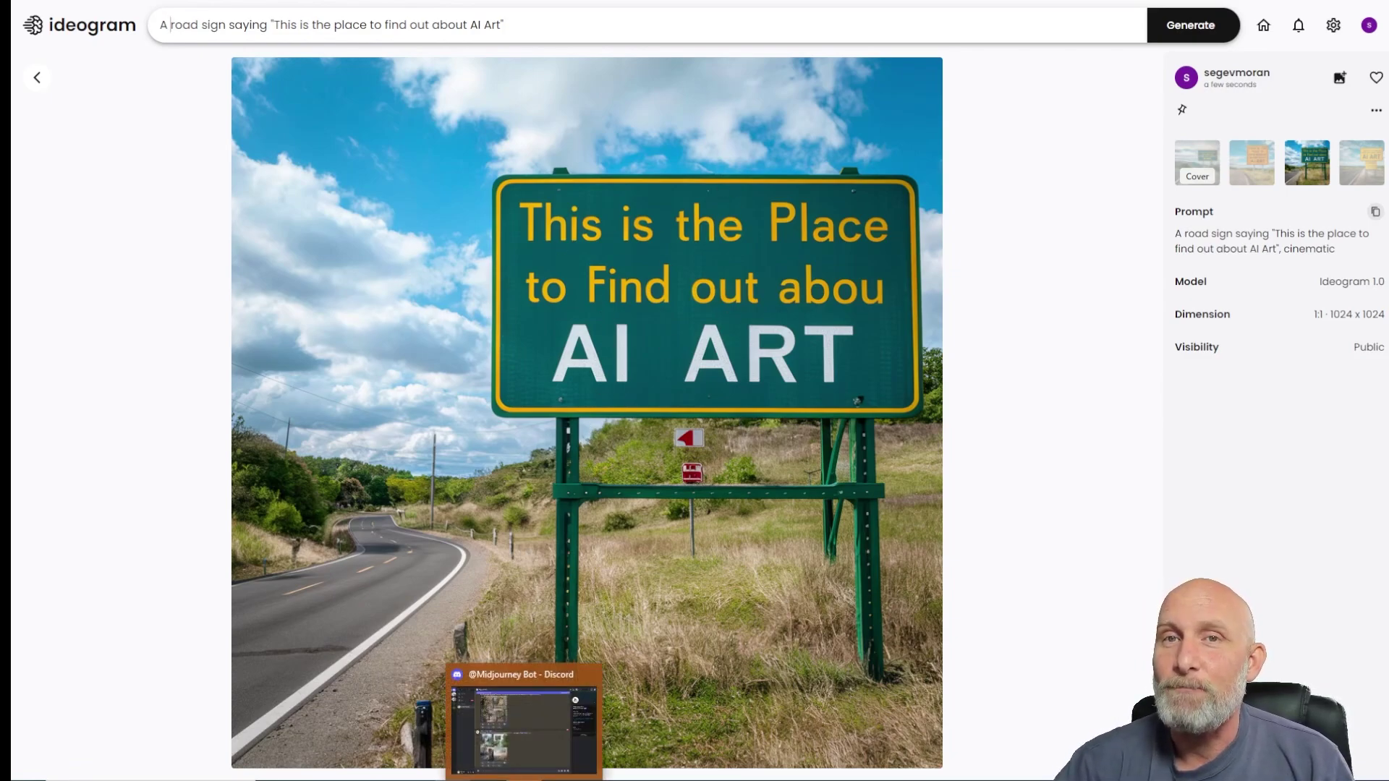
- Open the newest Midjourney road sign grid from Discord in the browser and examine the lettering on its upper signs at full size
click(519, 727)
click(367, 474)
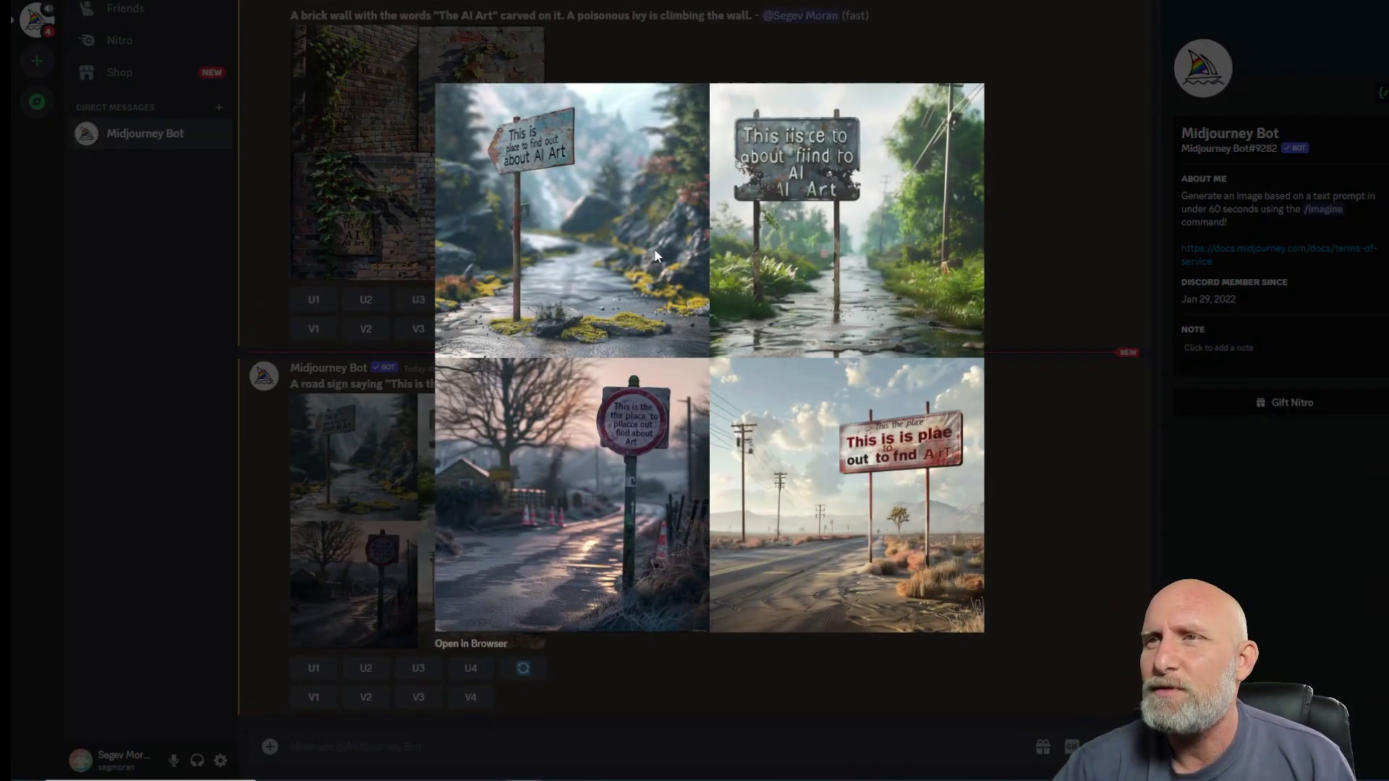
right_click(631, 262)
click(481, 646)
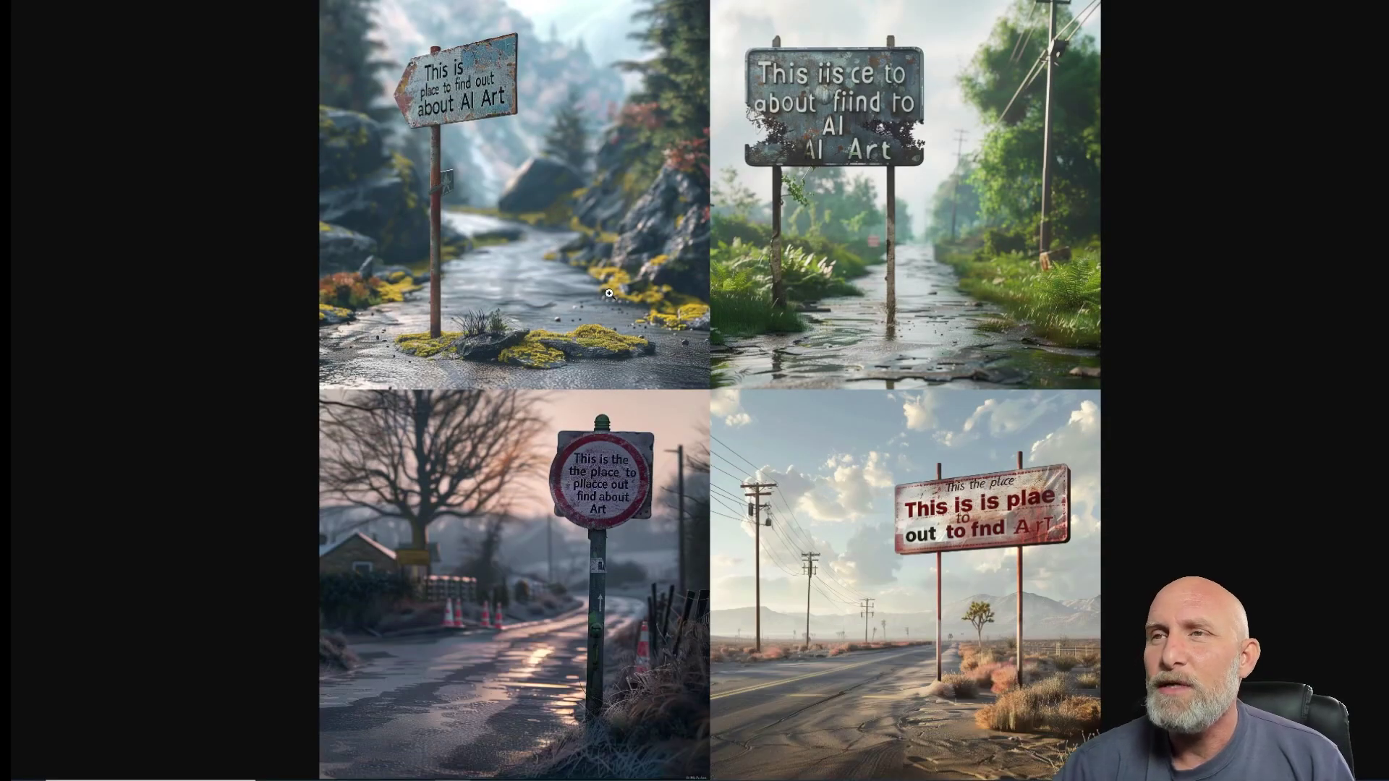
click(608, 293)
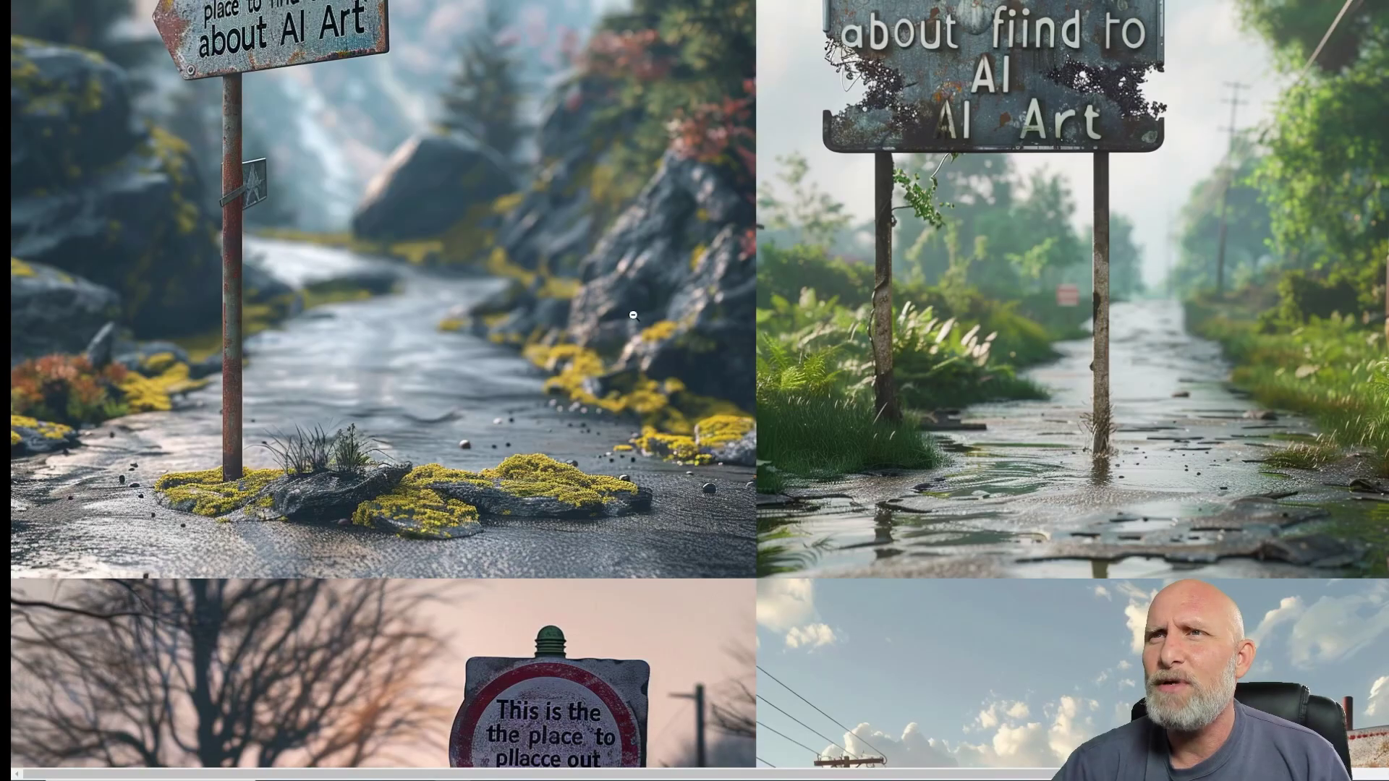
scroll(528, 246, up, 3)
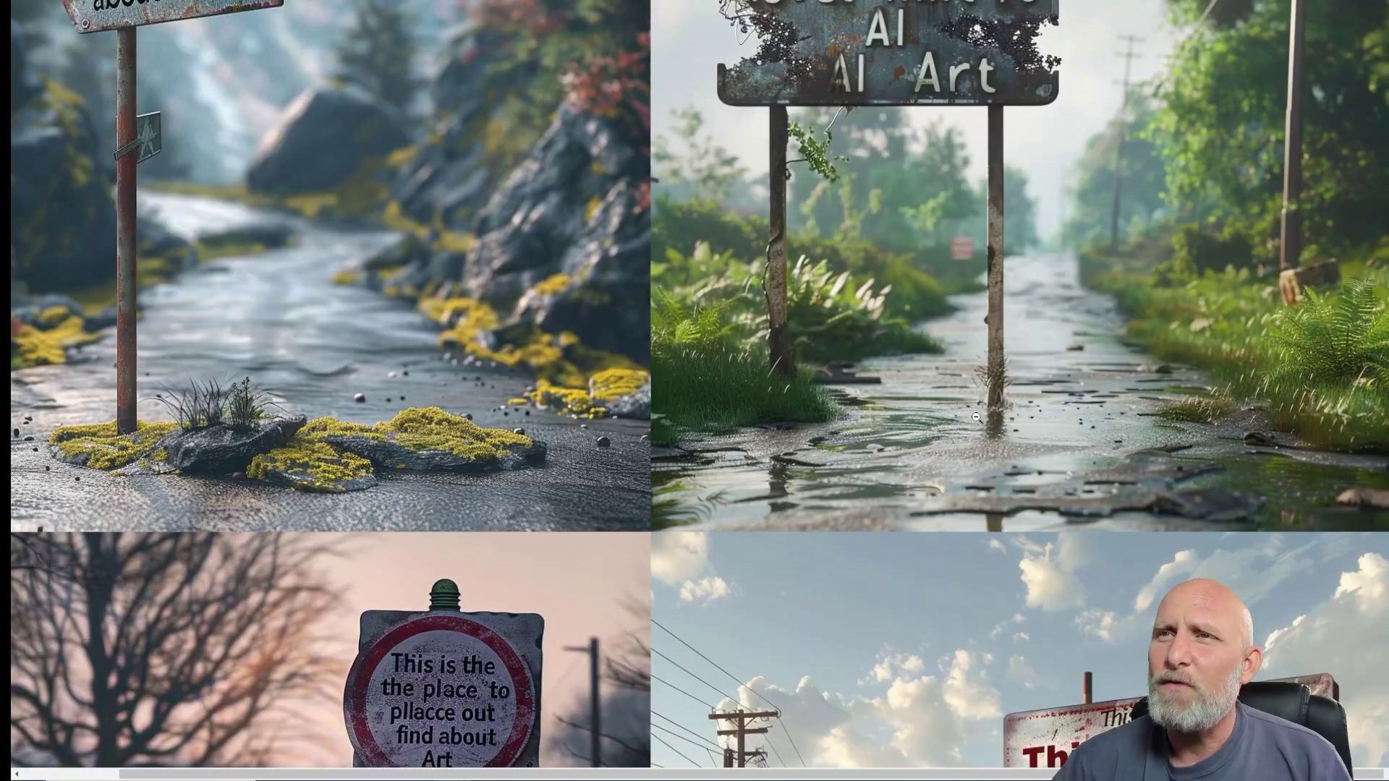
scroll(975, 418, up, 3)
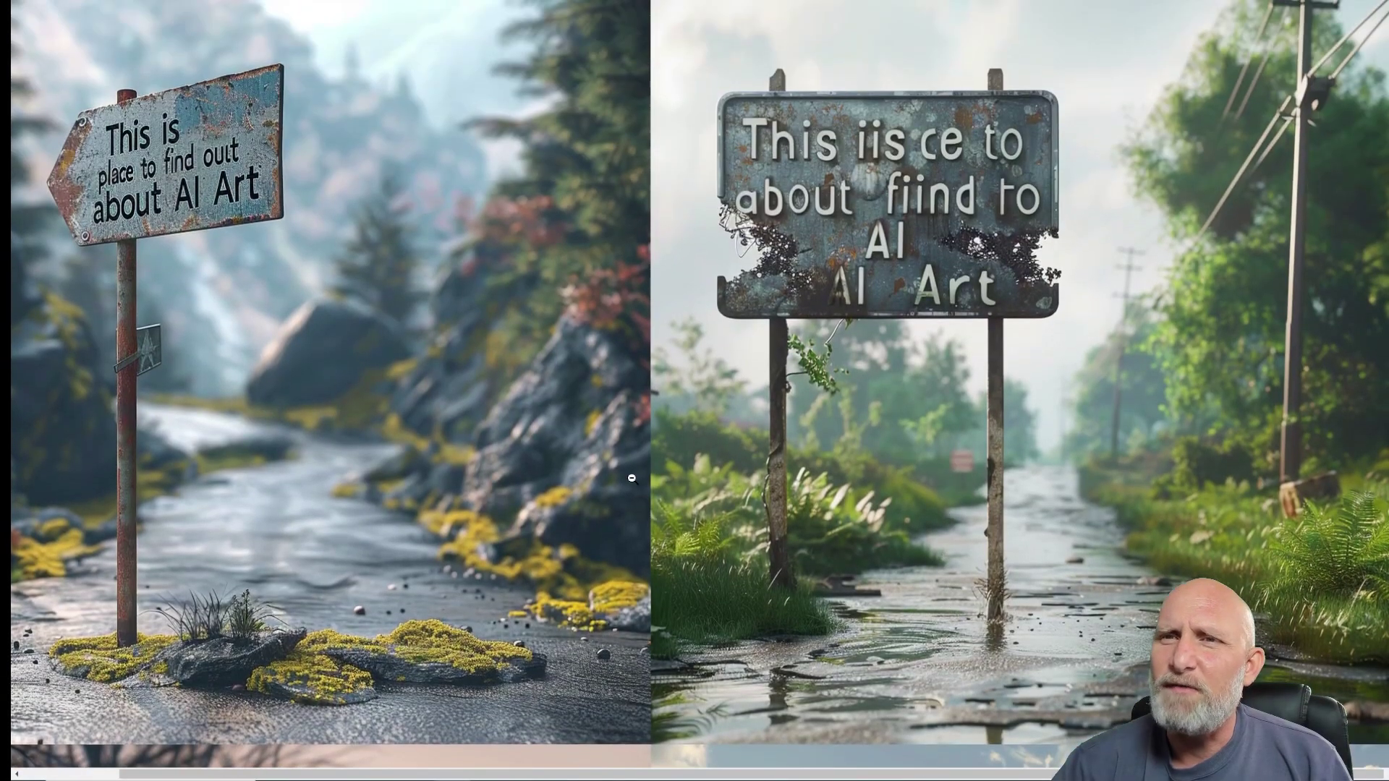
scroll(493, 359, left, 3)
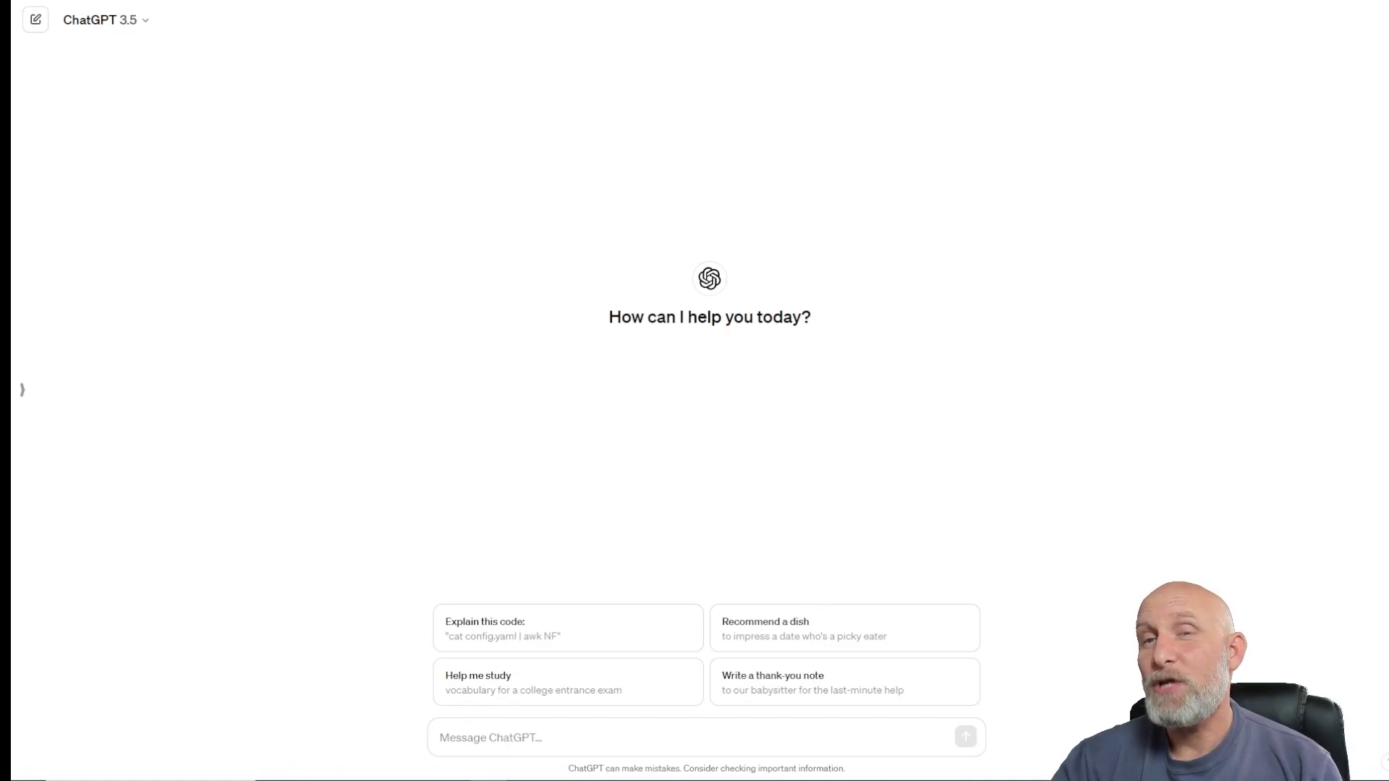
- Write the ChatGPT request "Create a prompt describing in much detail a scene from a fictional movie with a mystical animal creature"
click(634, 738)
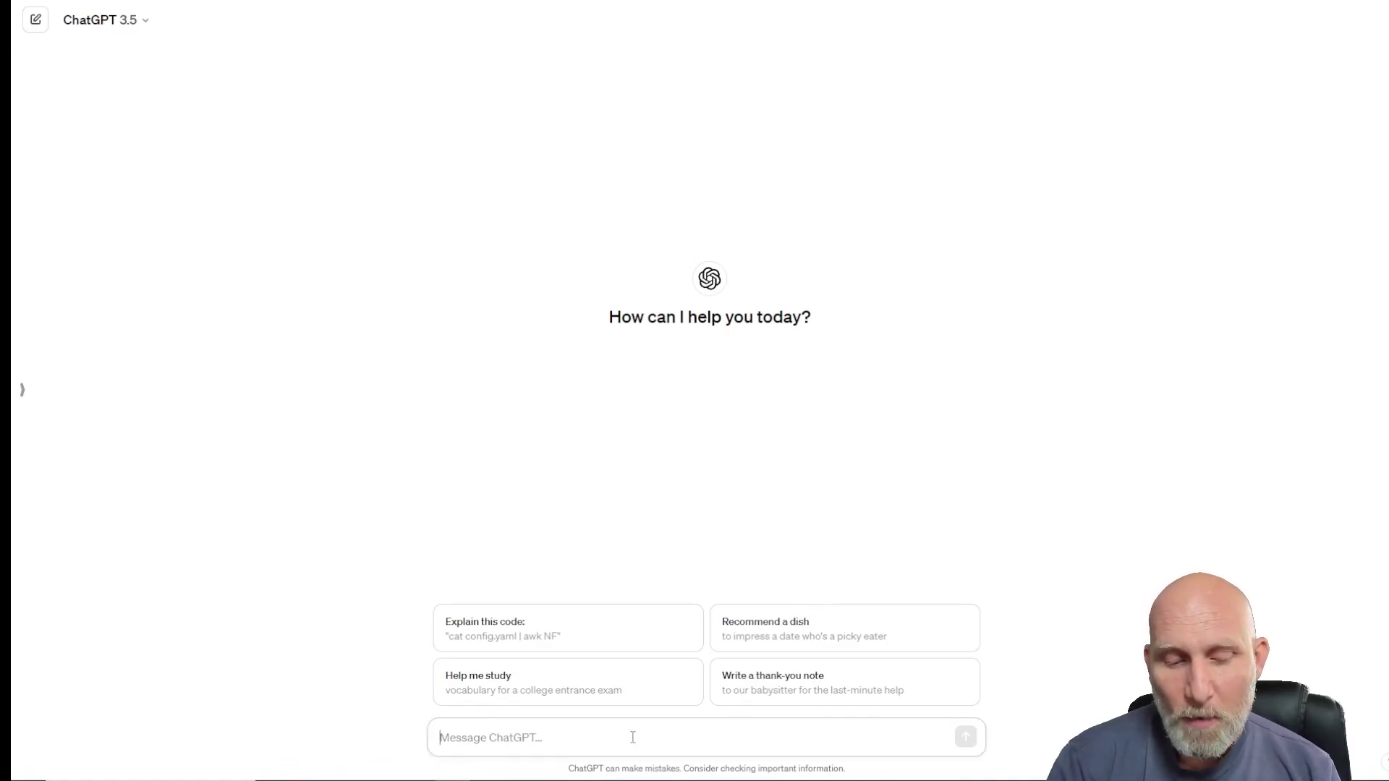
text(Create)
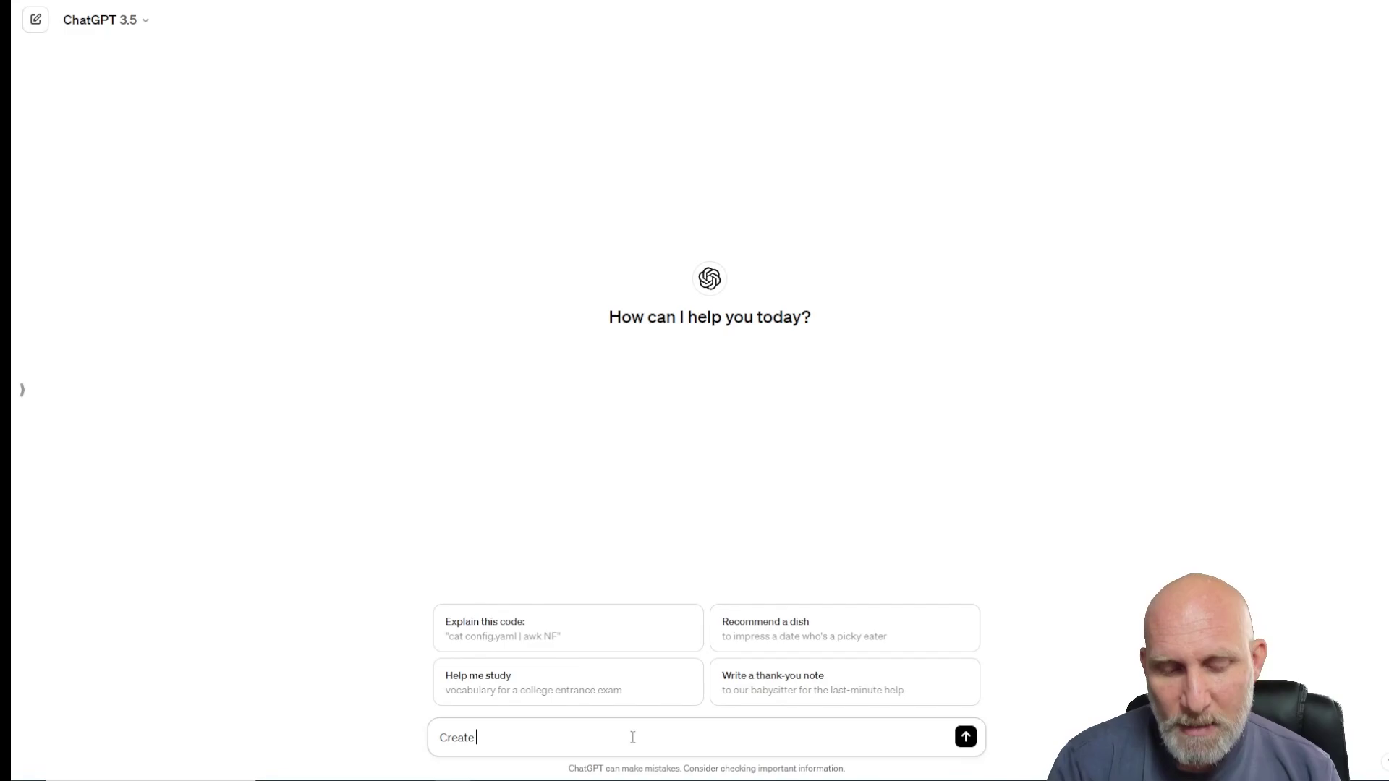
text( a prompt de)
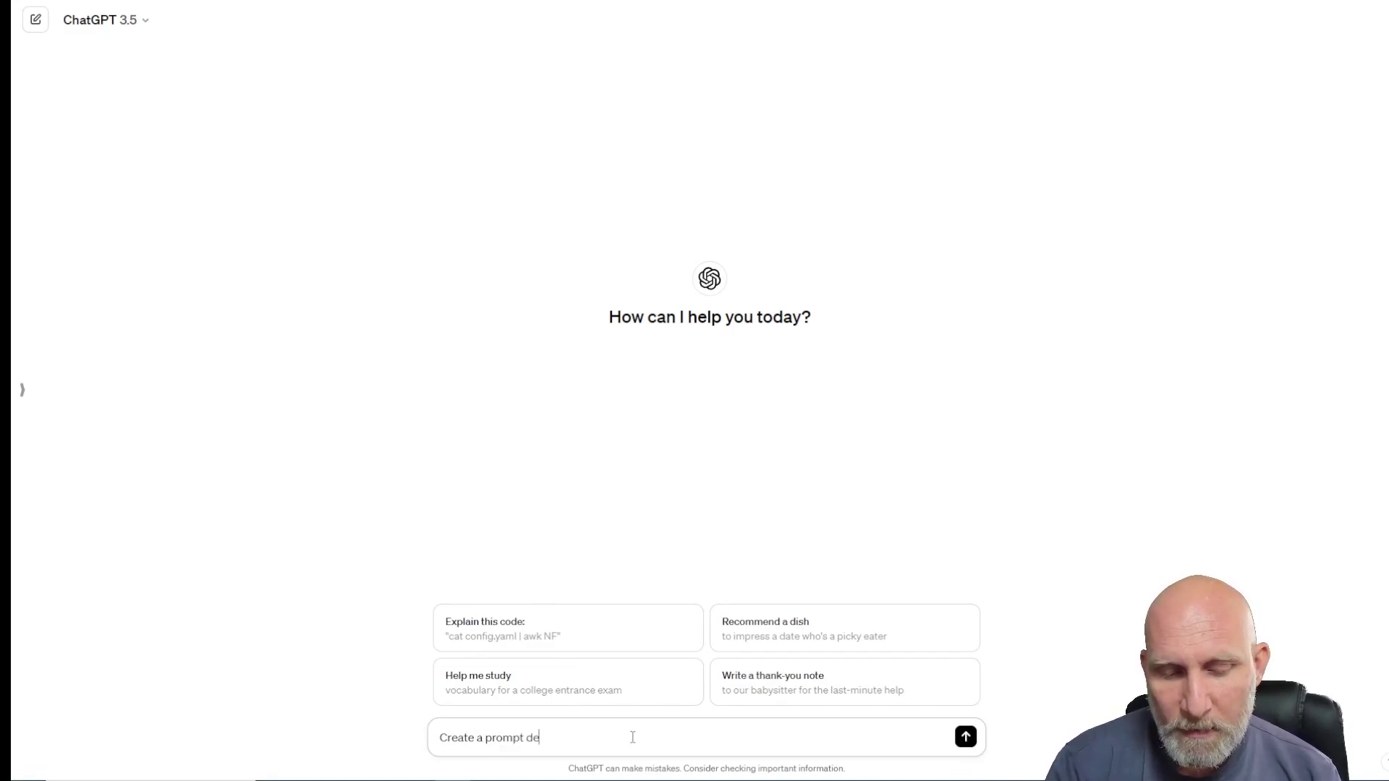
text(scribing)
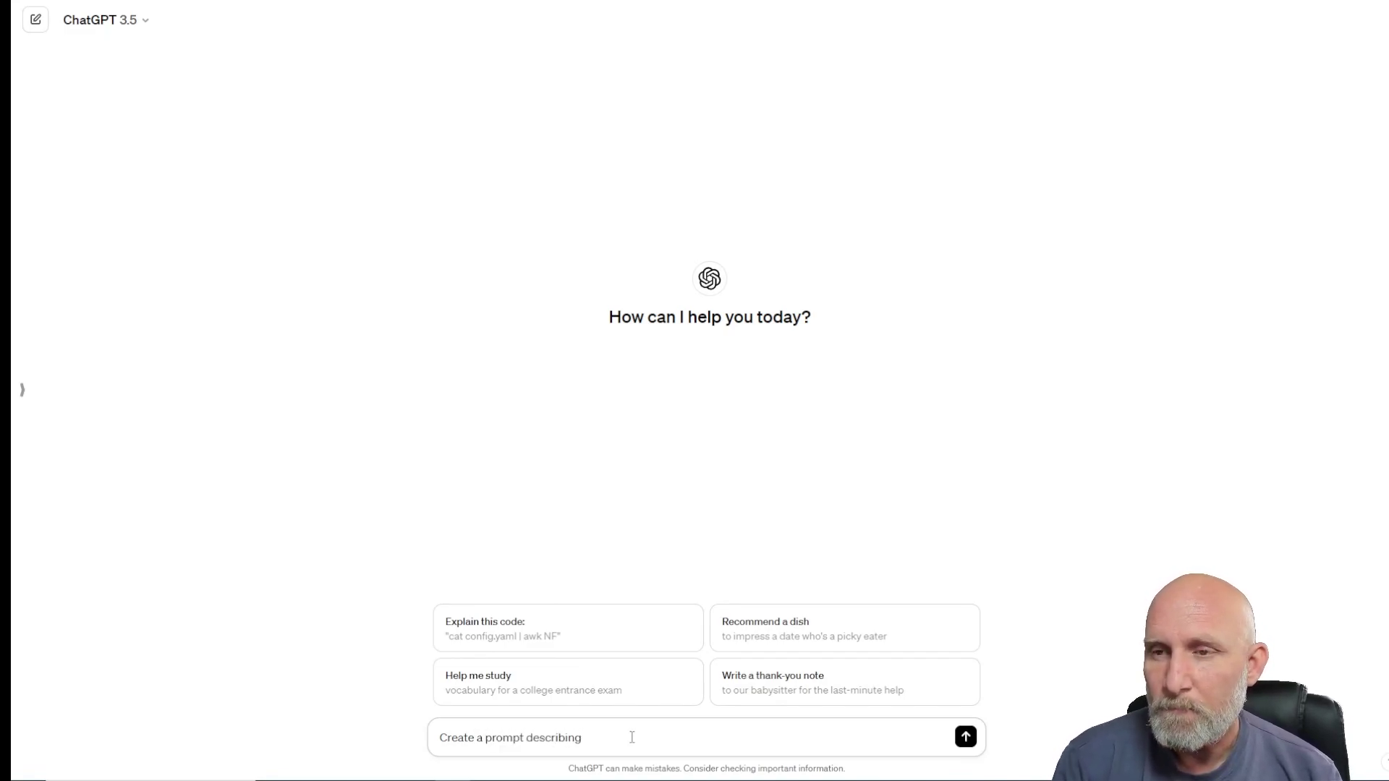
text( in much det)
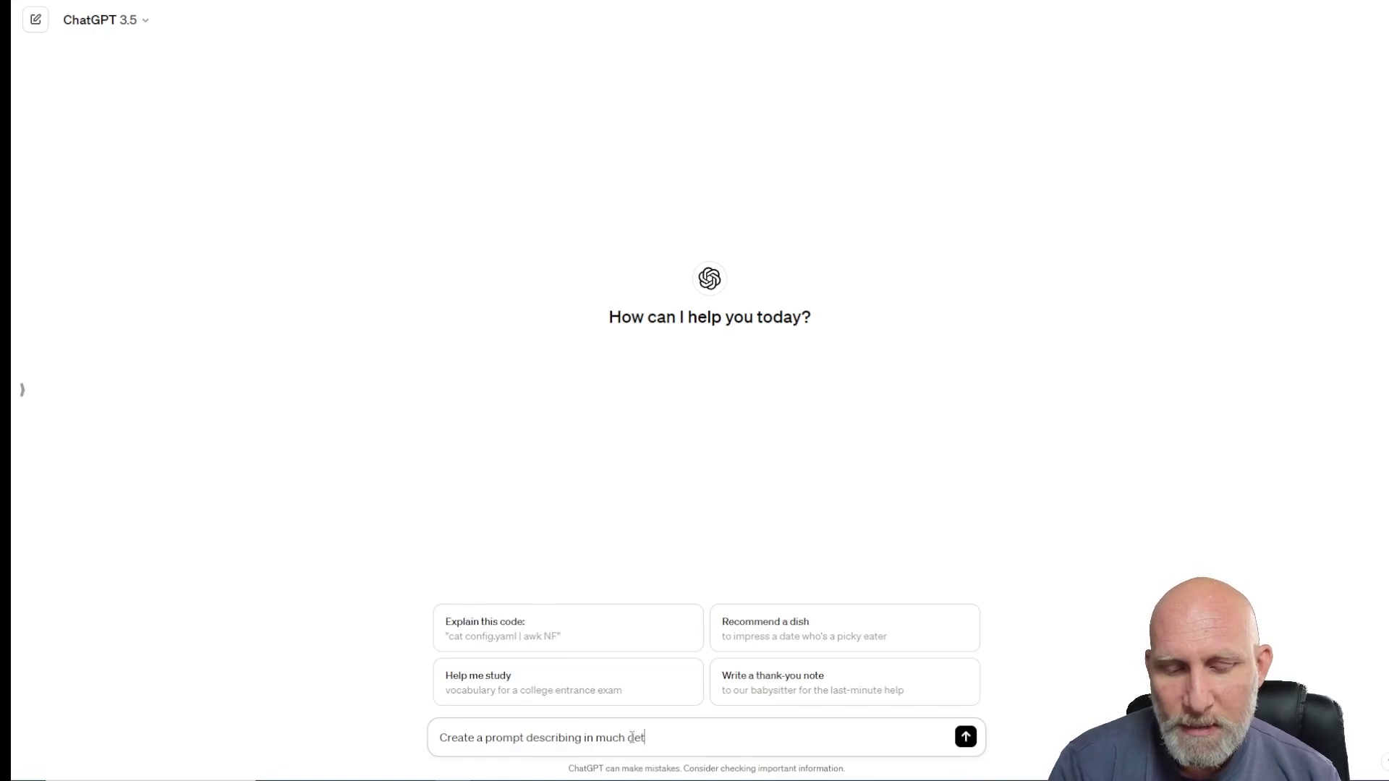
text(ail a scene)
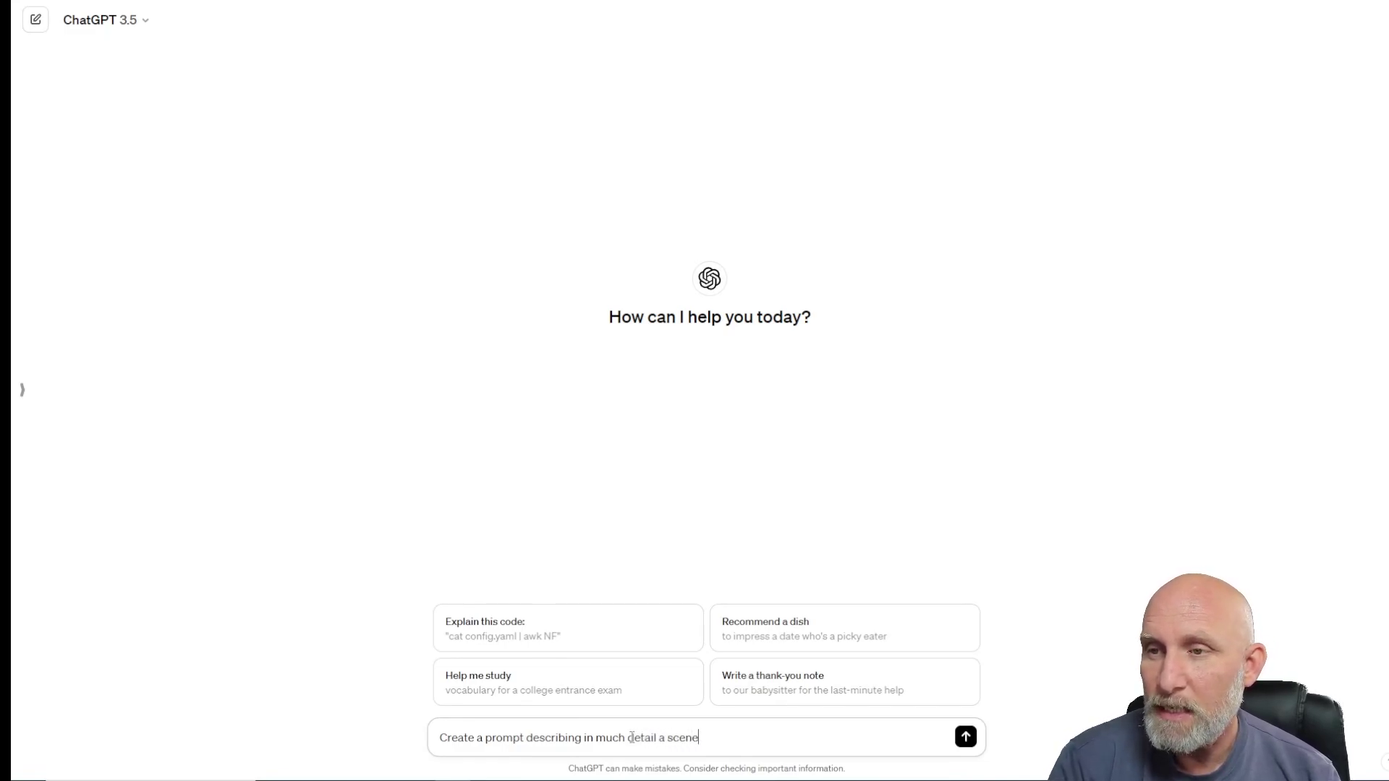
text( from a fictional movie with a)
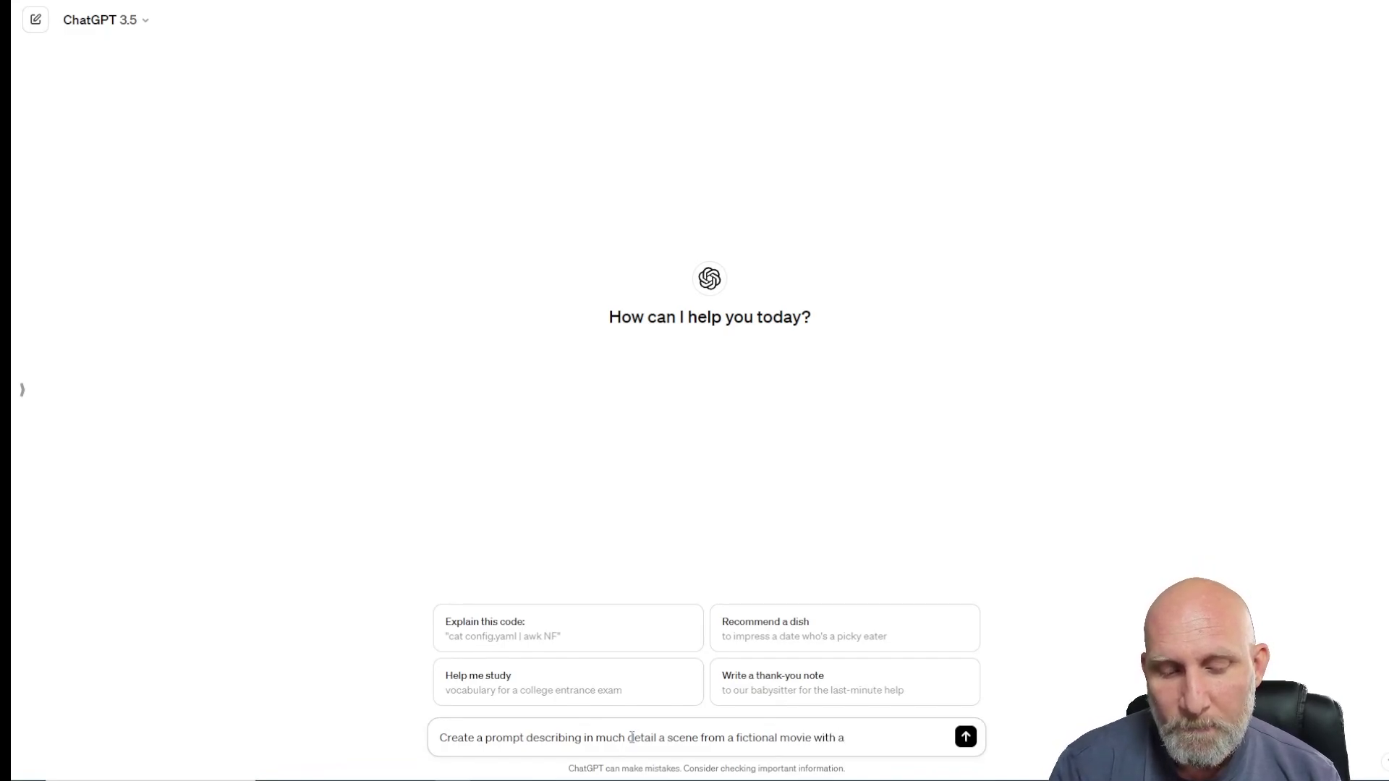
text( mystical )
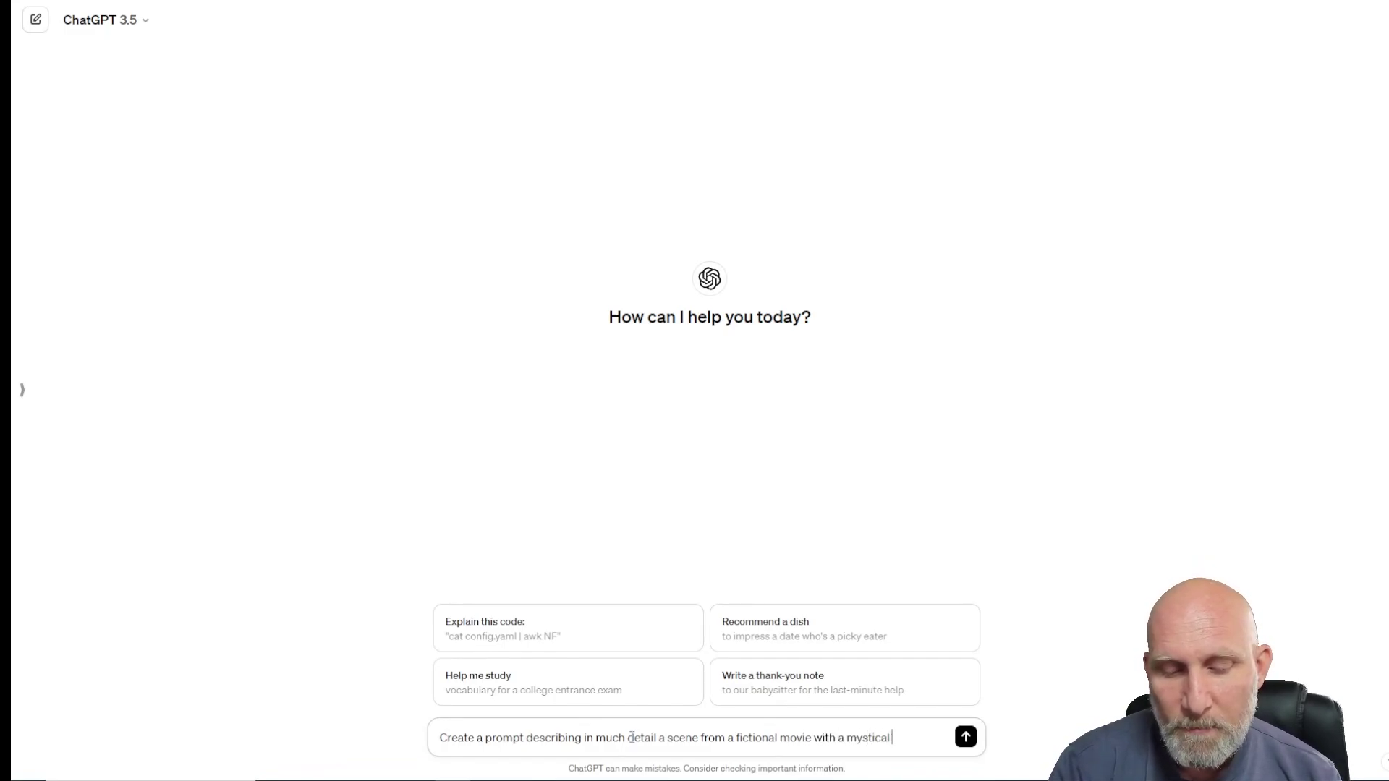
text(animal creatu)
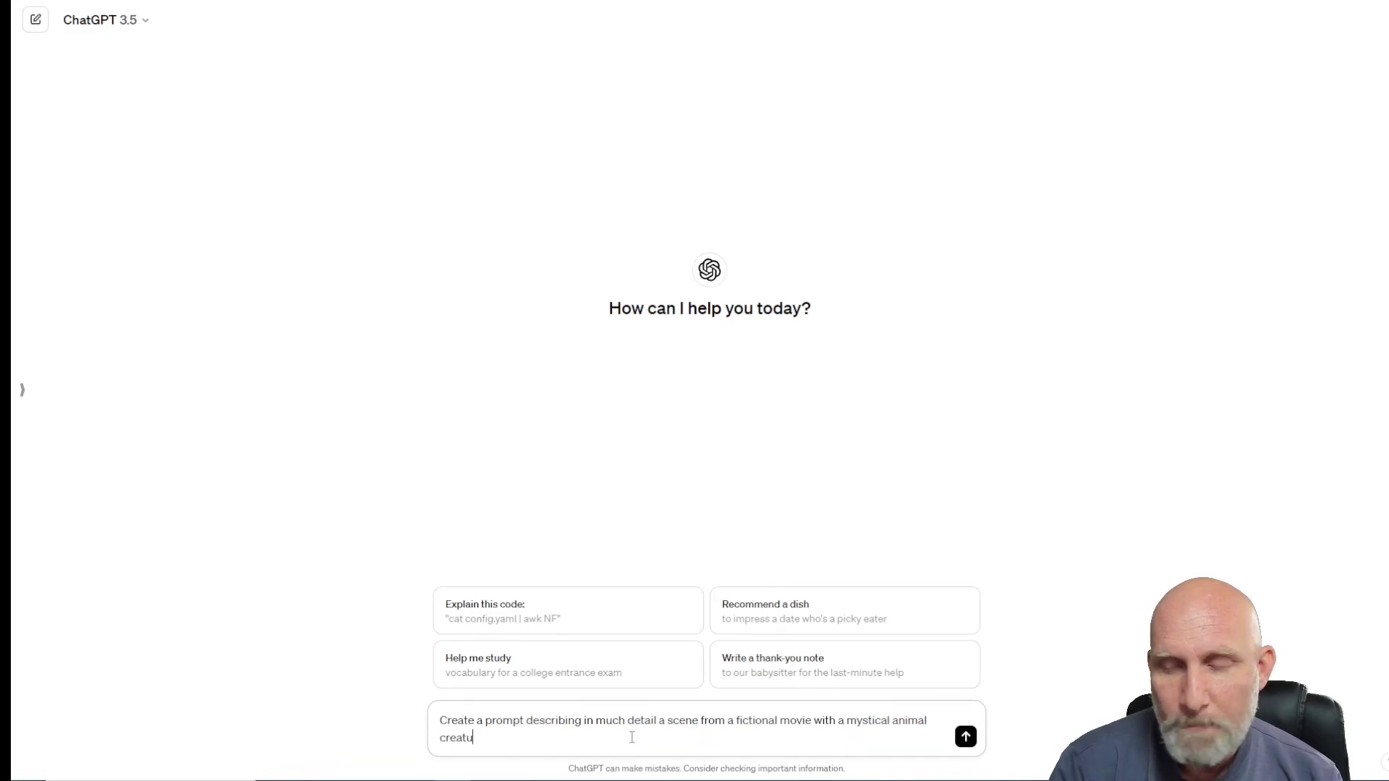
- Add "MAke it one paragraph, be concise and use some adjectives to describe the scene" to the request and submit it
text(re. MAke )
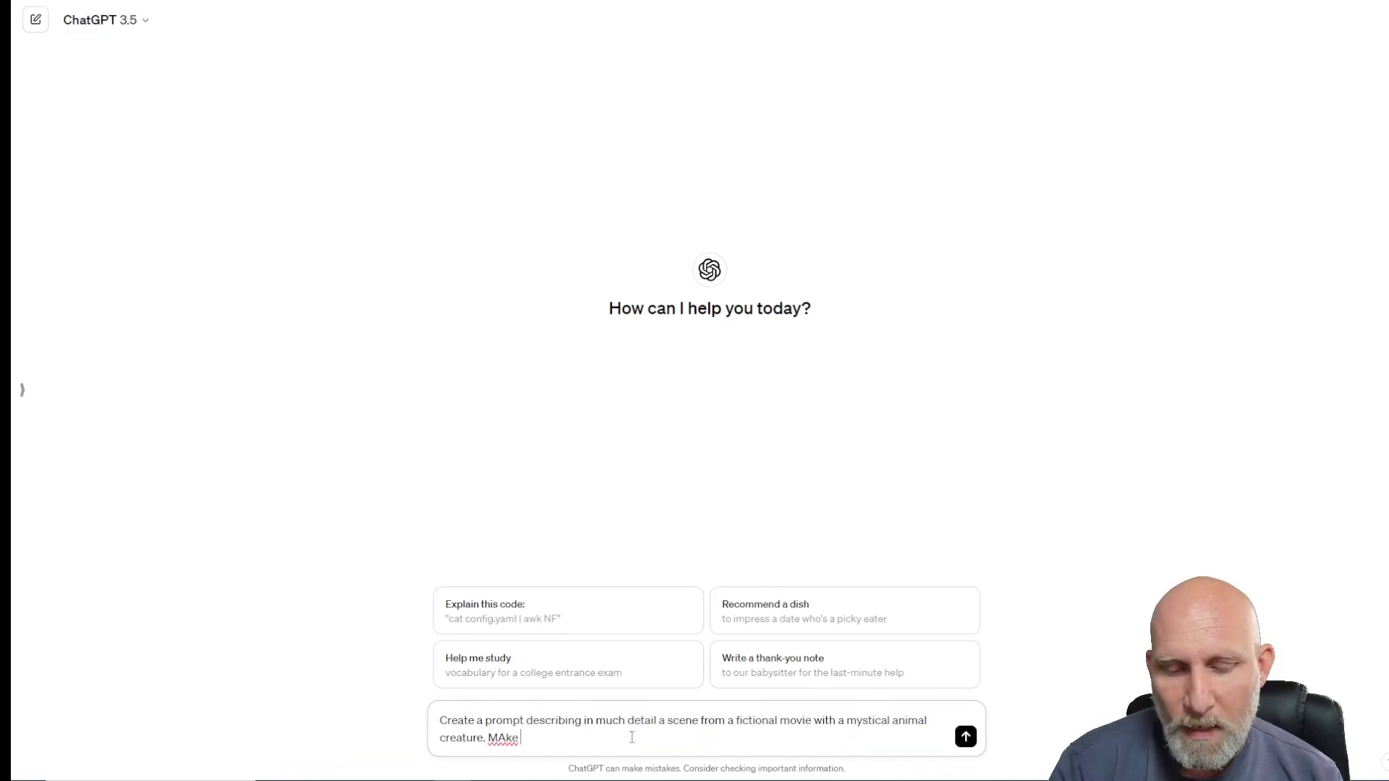
text(it one paragra)
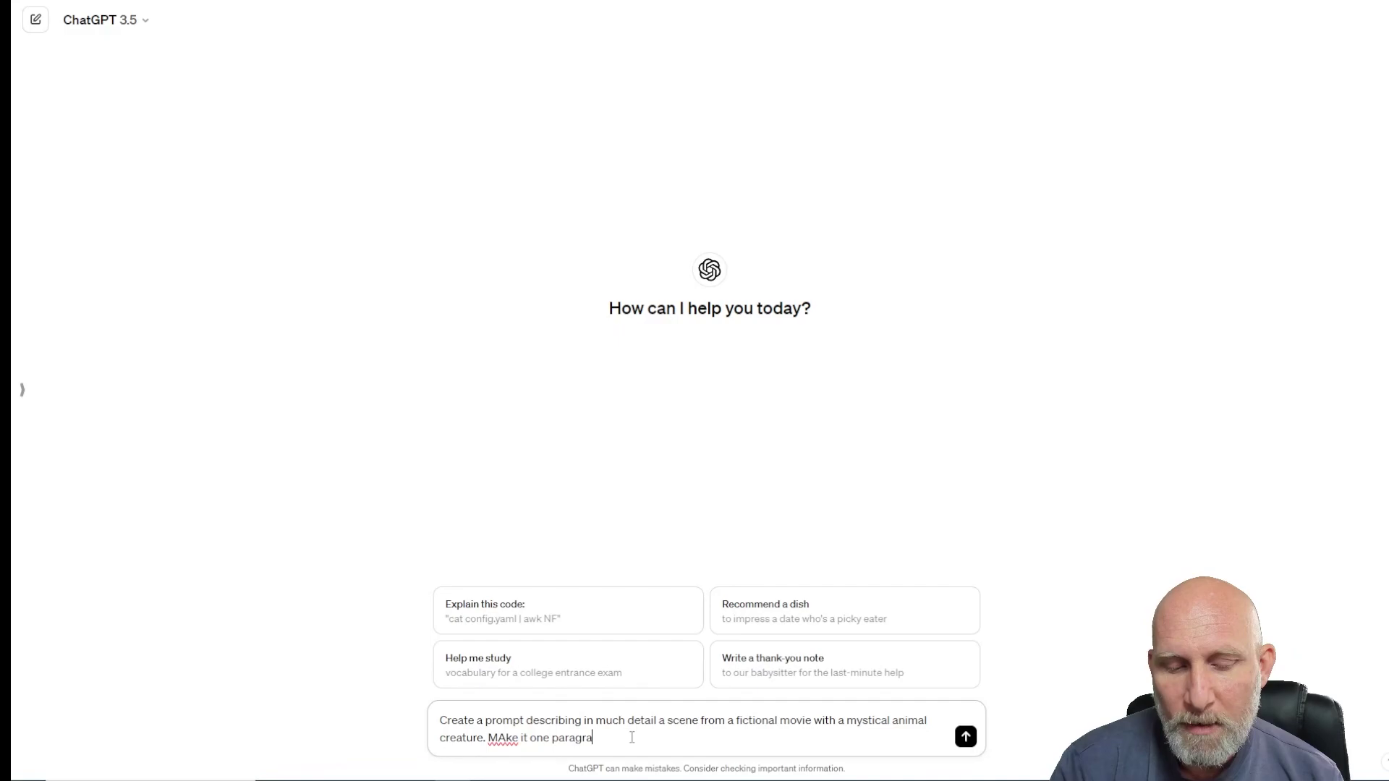
text(ph.)
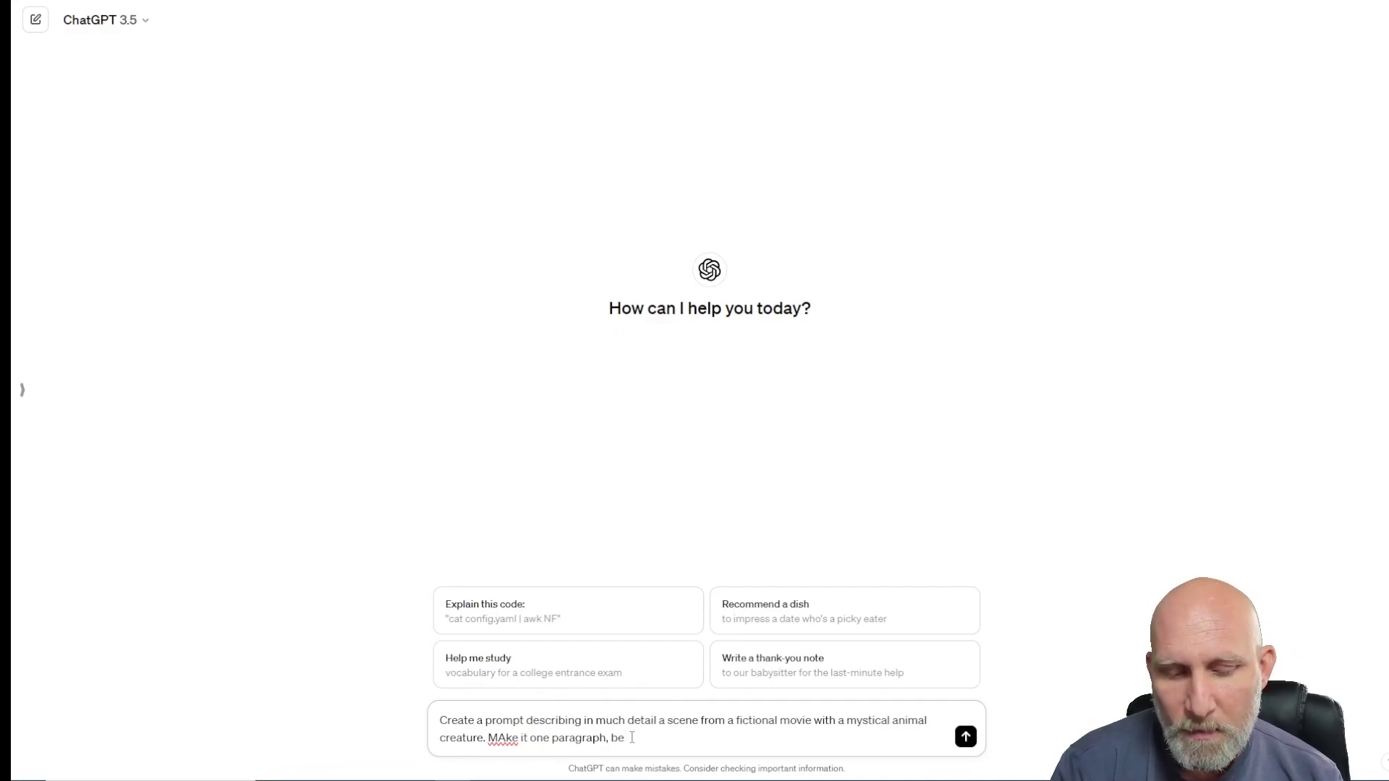
text( be concise )
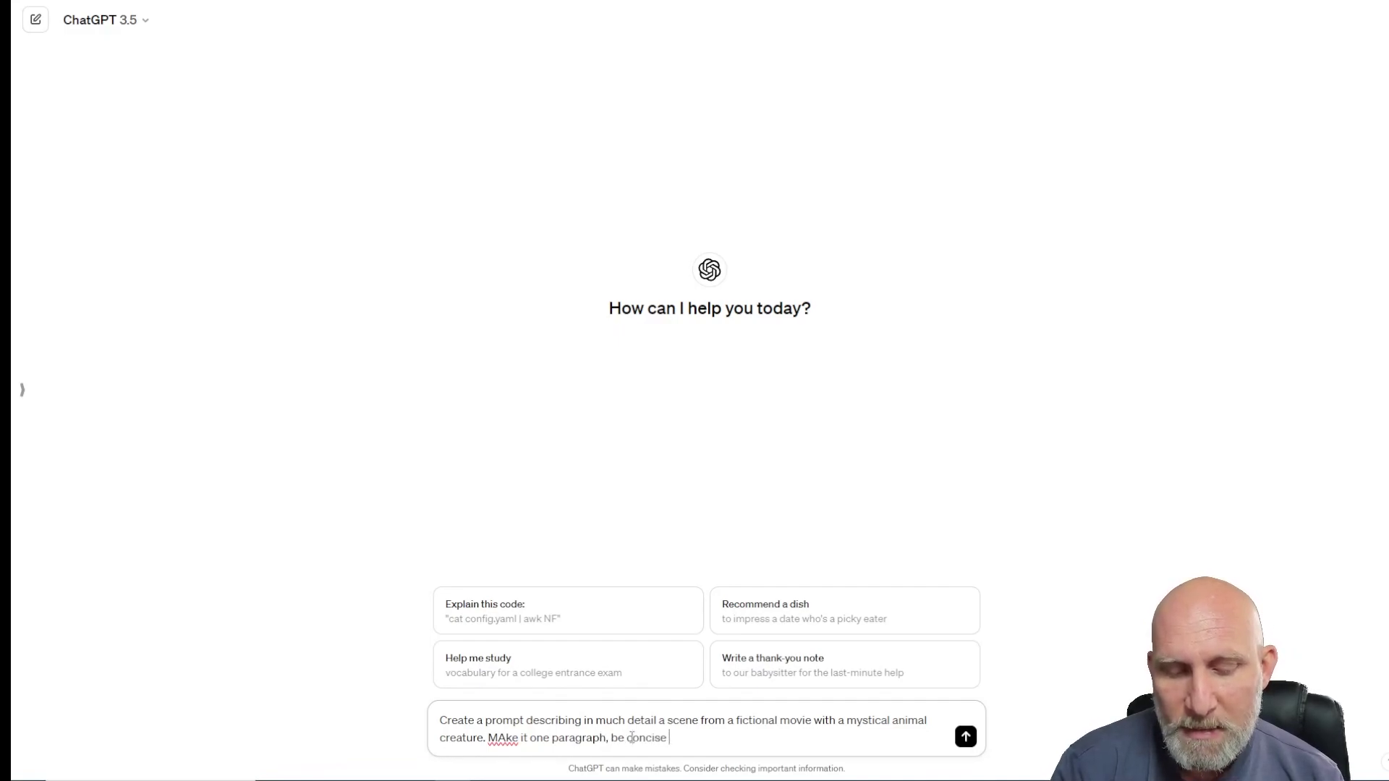
text(and use som)
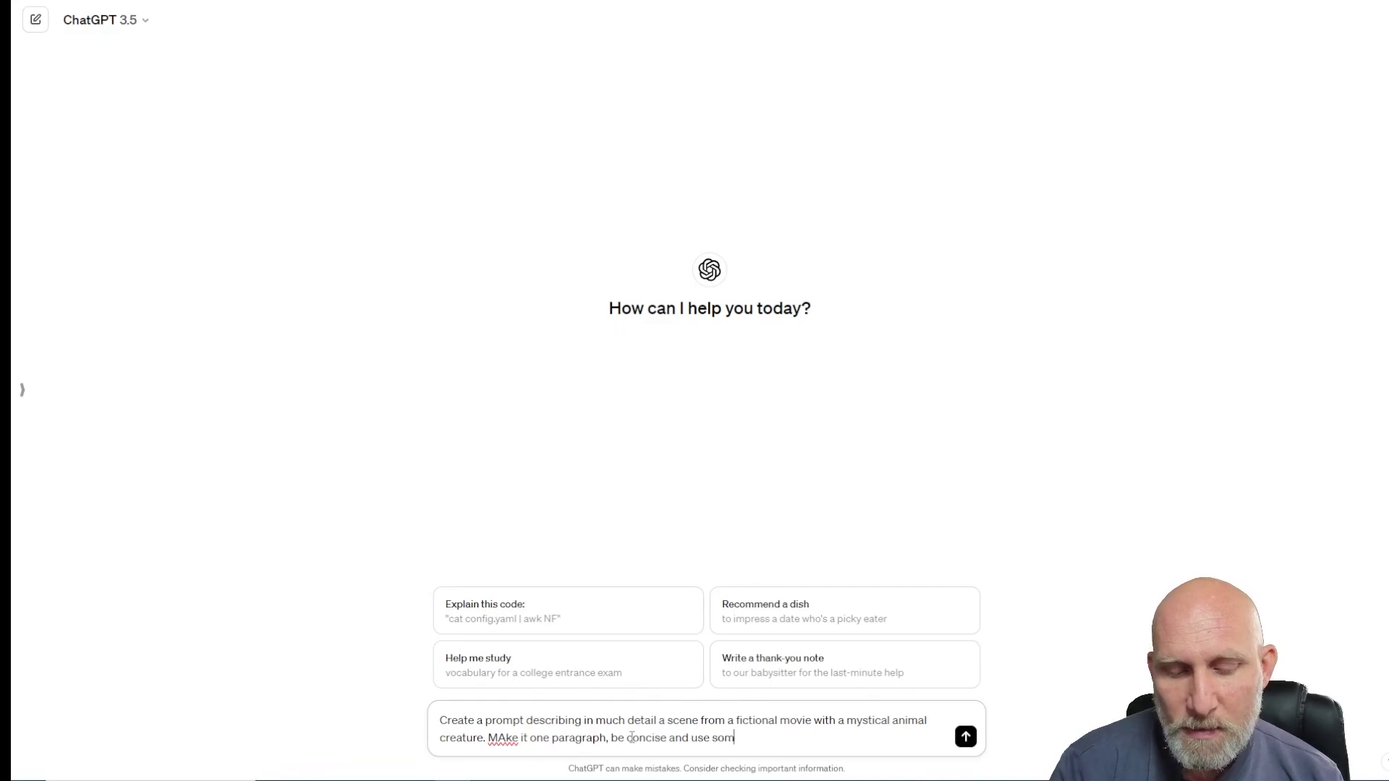
text(e adjectives)
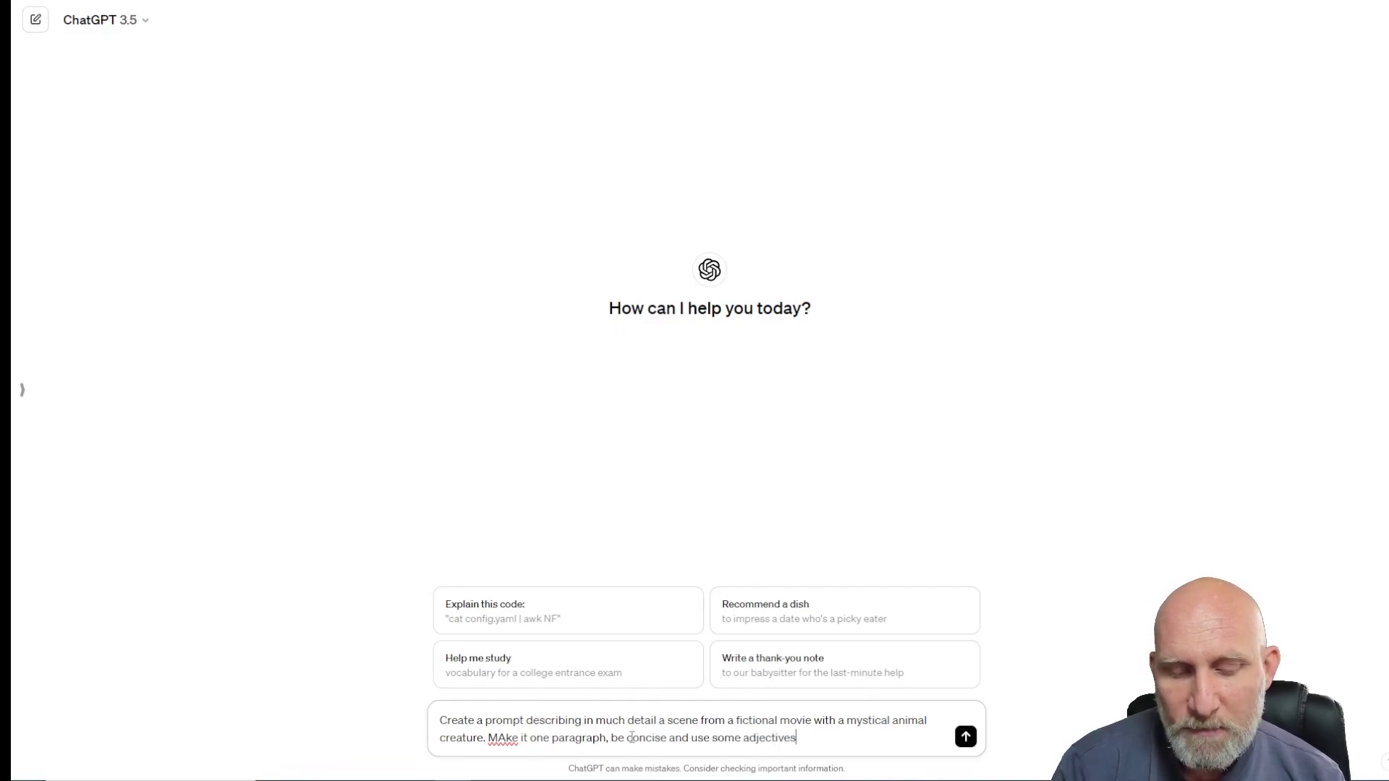
text( to describe the scene)
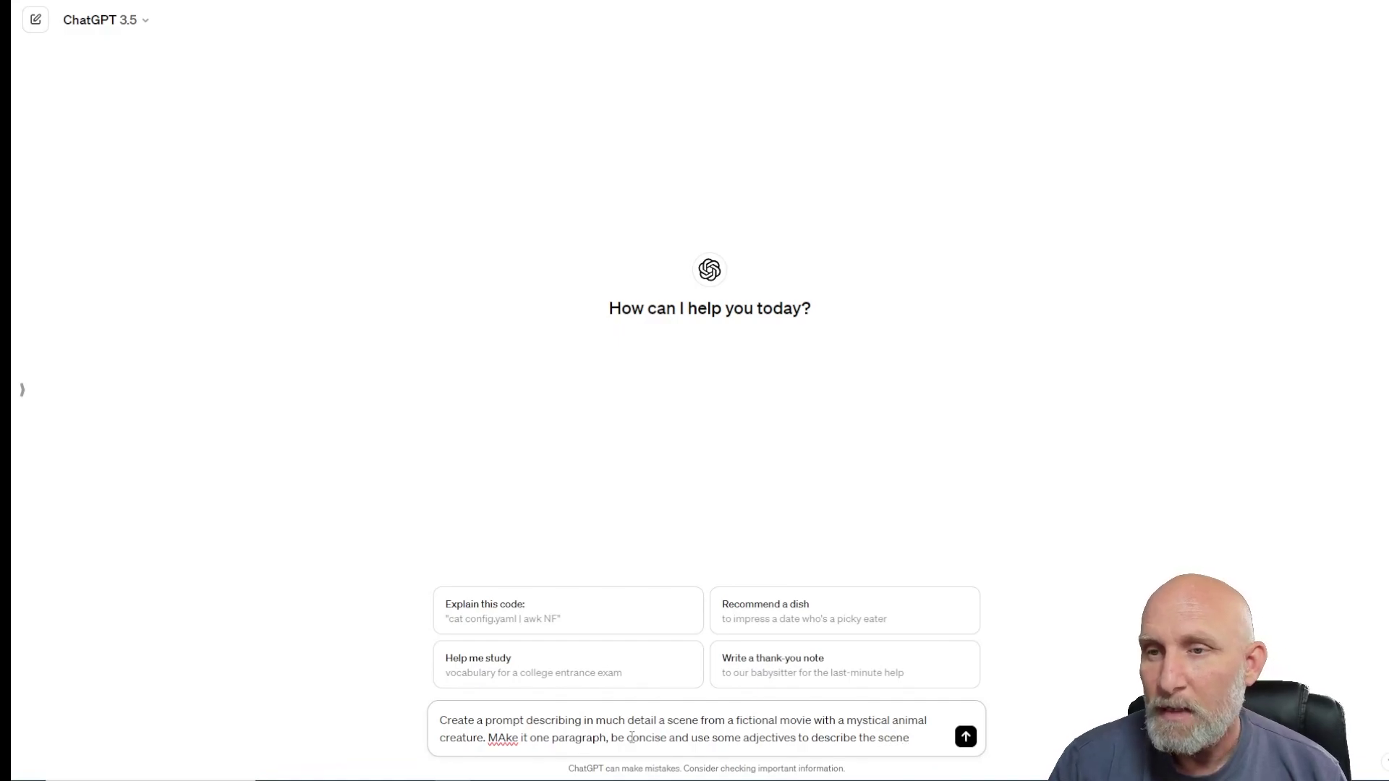
key(Return)
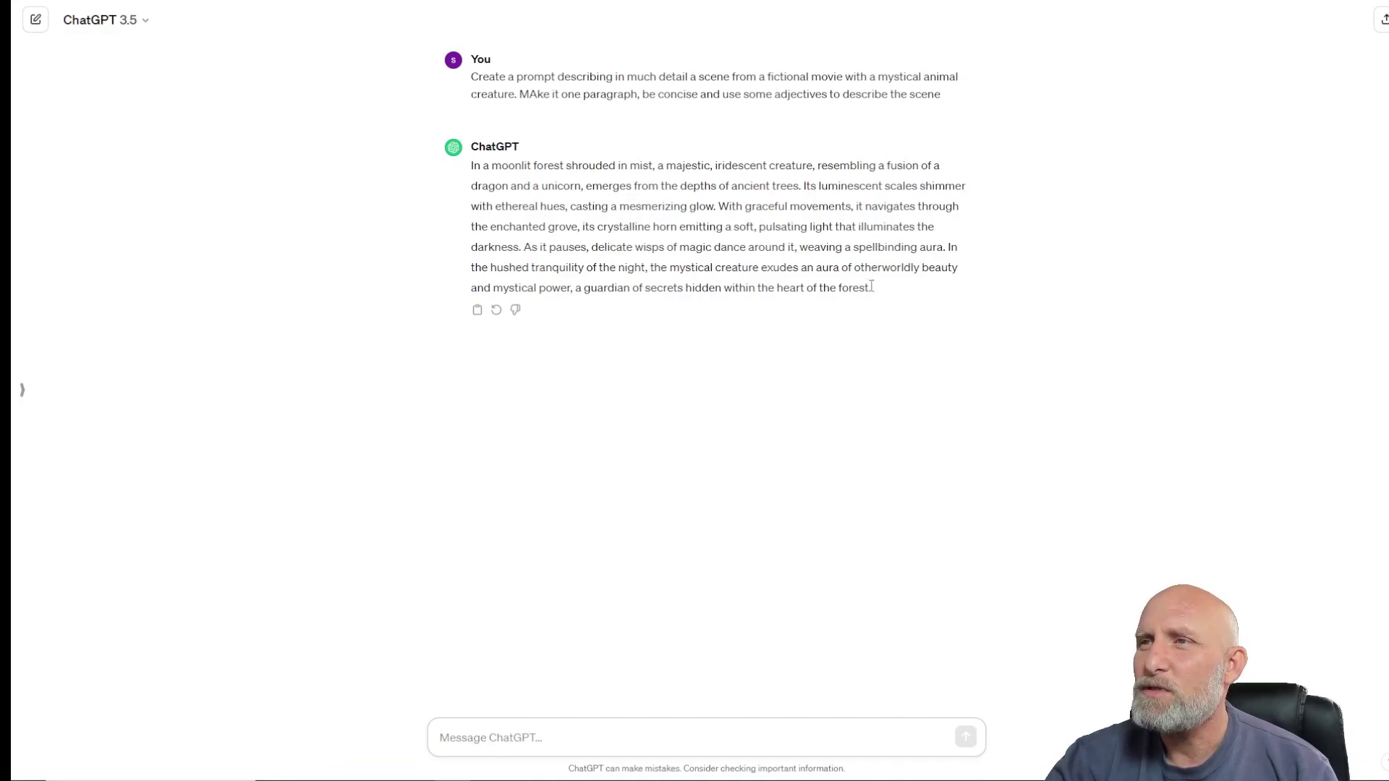
- Copy the entire paragraph of ChatGPT's reply describing the mystical creature in the moonlit forest
drag(871, 289, 471, 173)
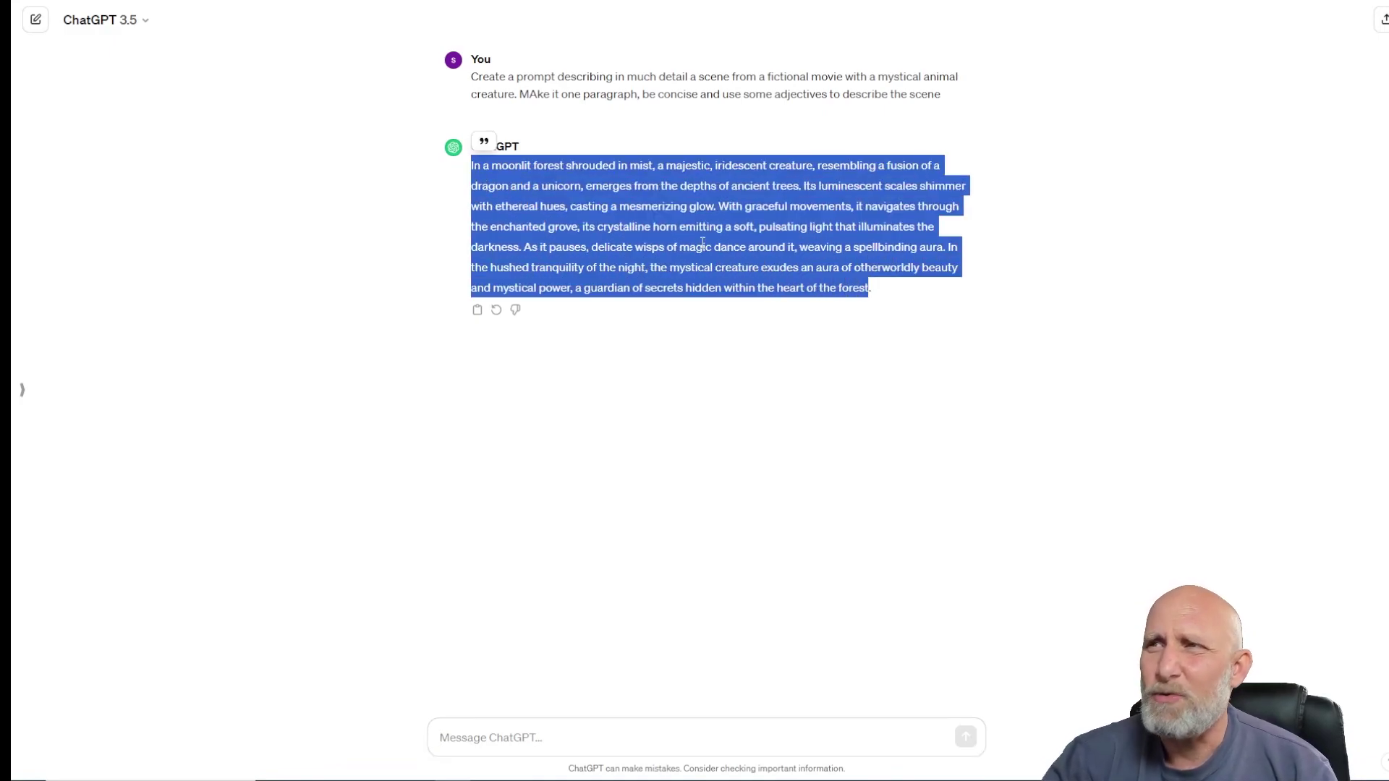
click(888, 301)
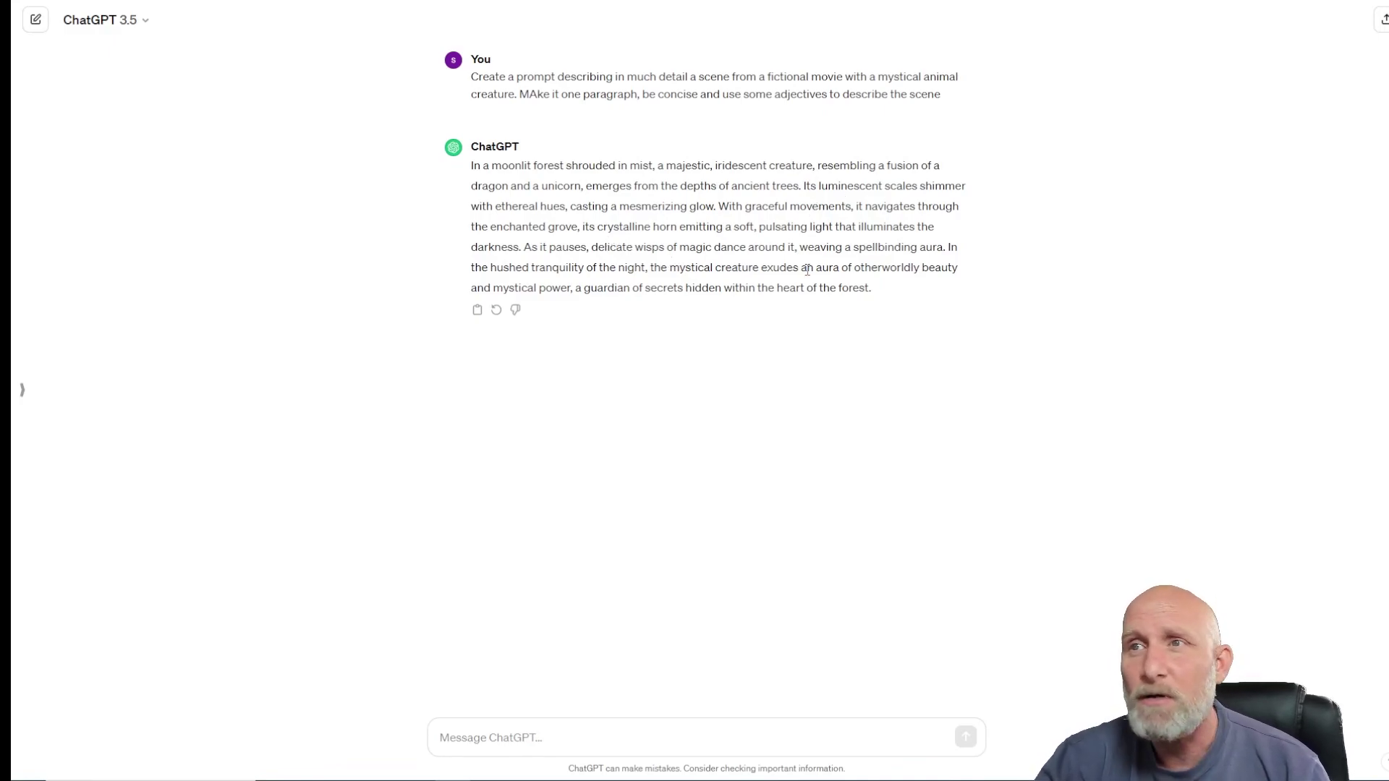
drag(882, 301, 471, 164)
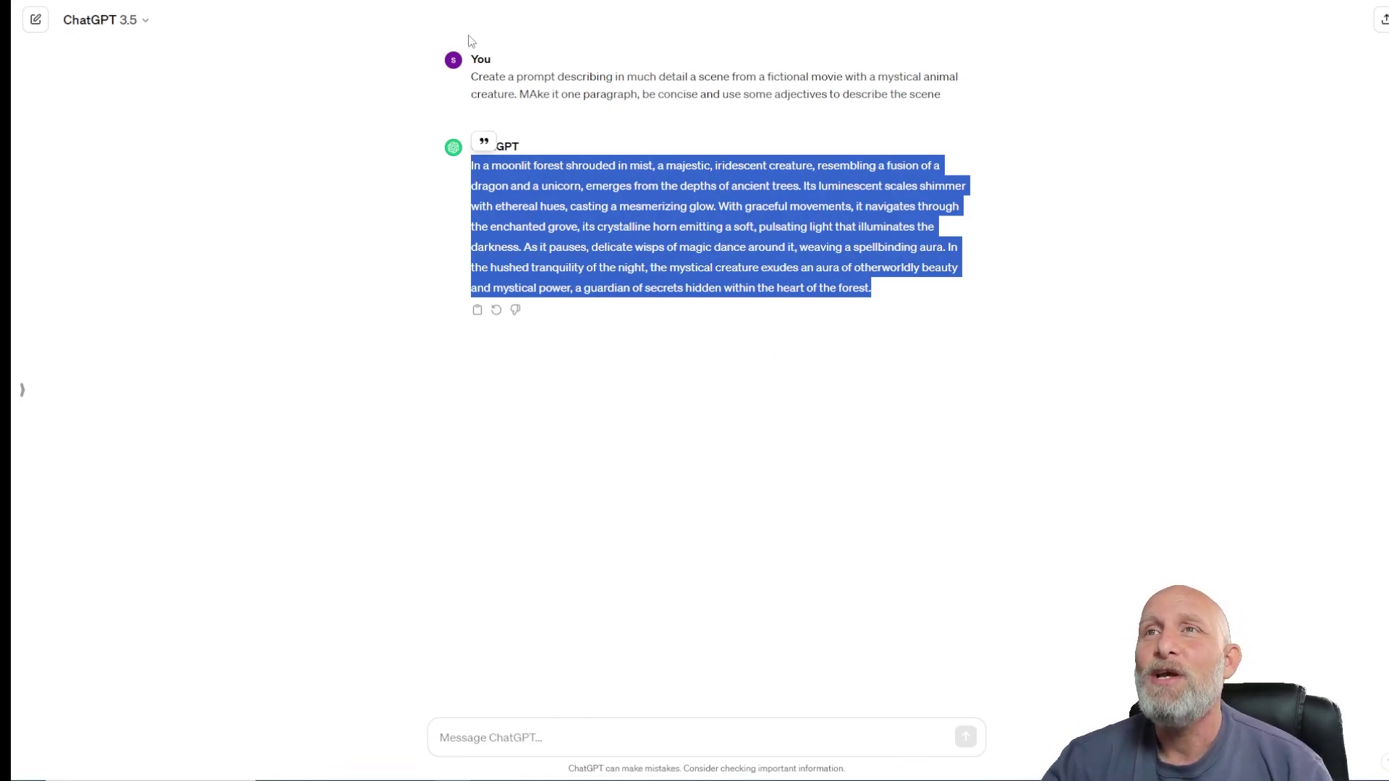
key(ctrl+c)
- Switch to Ideogram, replace the road sign prompt with the copied forest creature paragraph, remove the cinematic style and generate the images
key(ctrl+Tab)
click(367, 26)
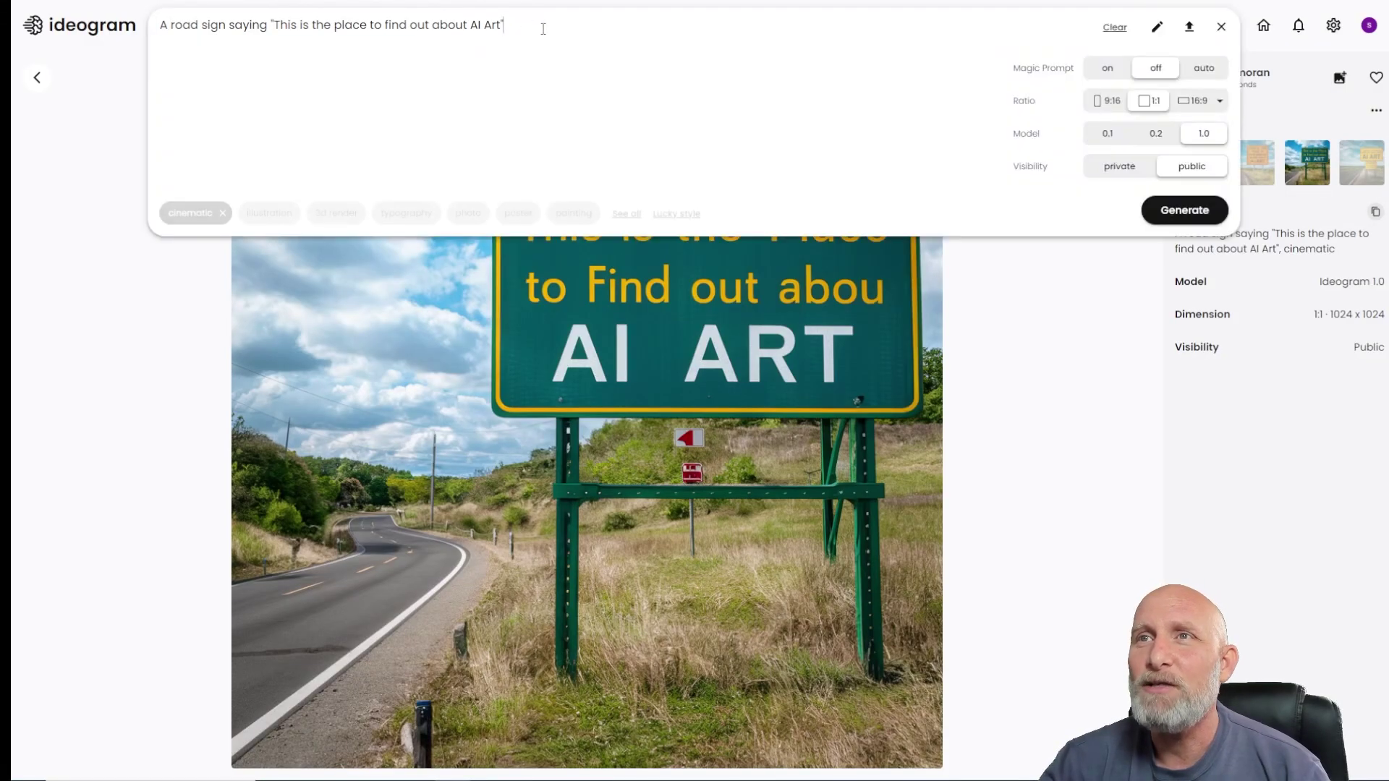
key(ctrl+a)
key(ctrl+v)
click(217, 214)
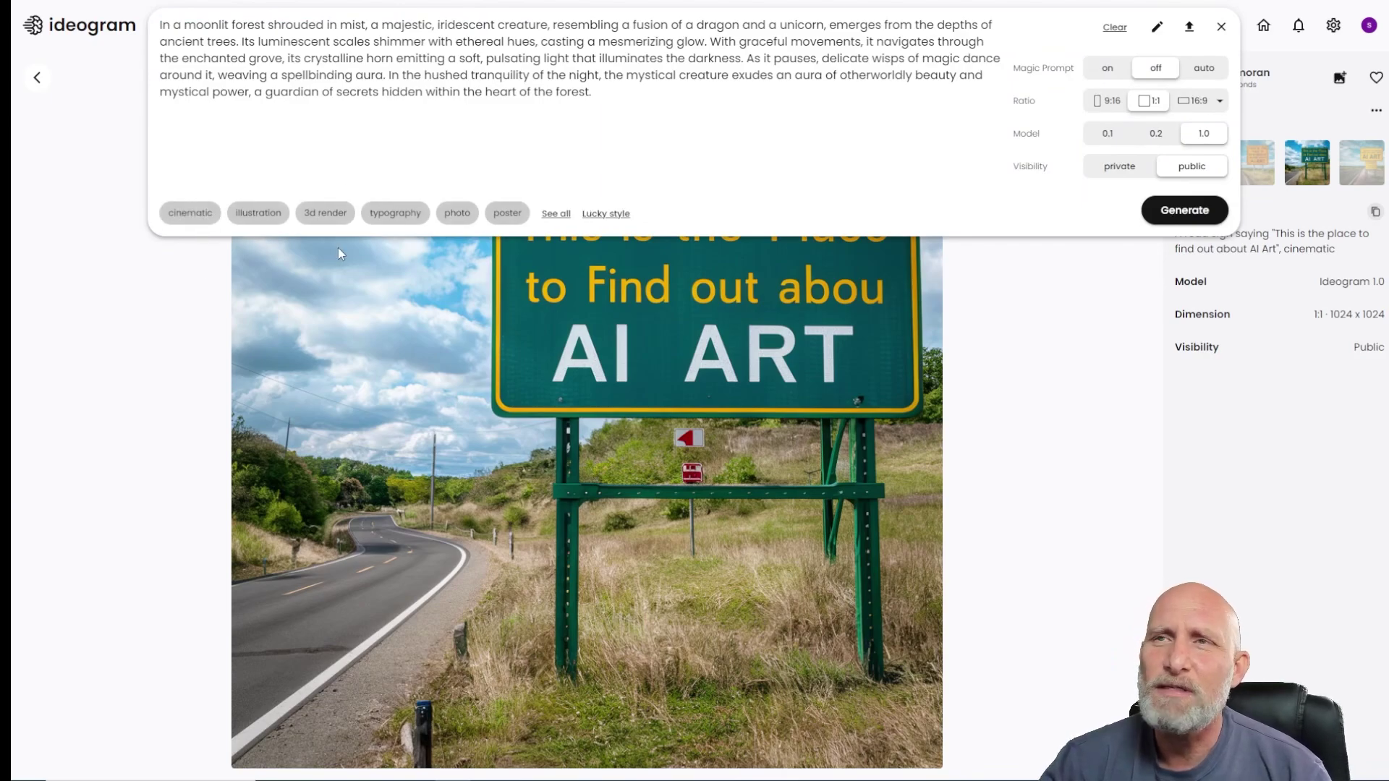
click(1192, 216)
- Switch to Copilot Designer, close the enlarged road sign image and create images from the copied forest creature paragraph
key(ctrl+Tab)
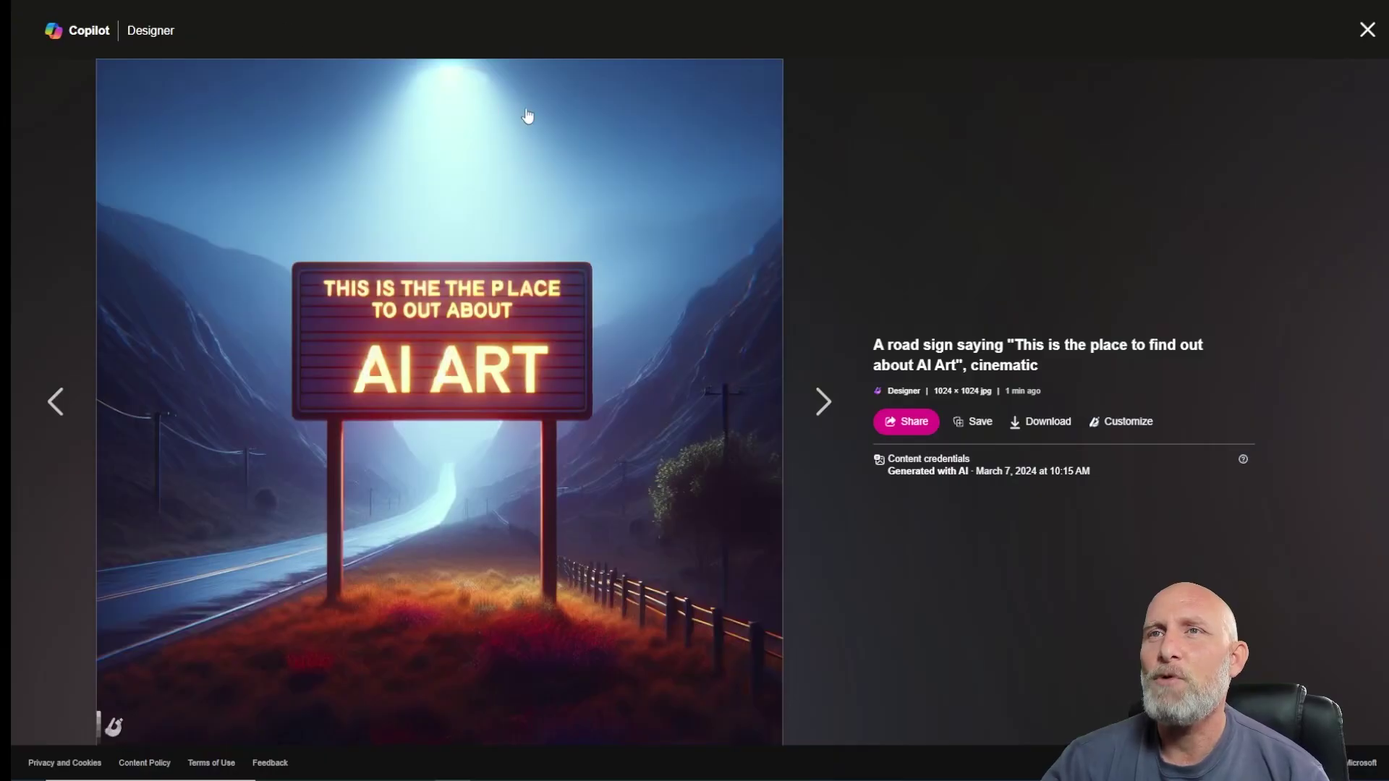
click(1367, 29)
click(555, 85)
key(ctrl+v)
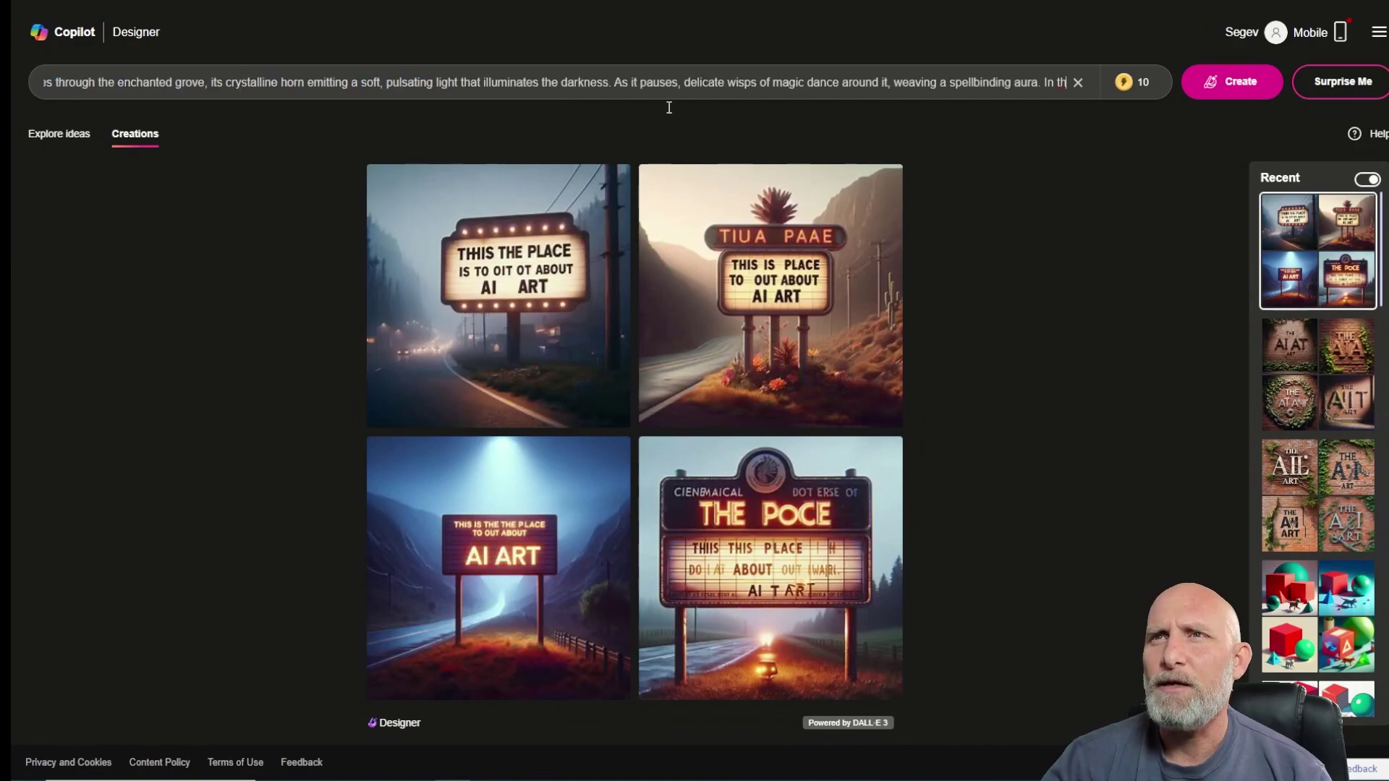
click(1242, 88)
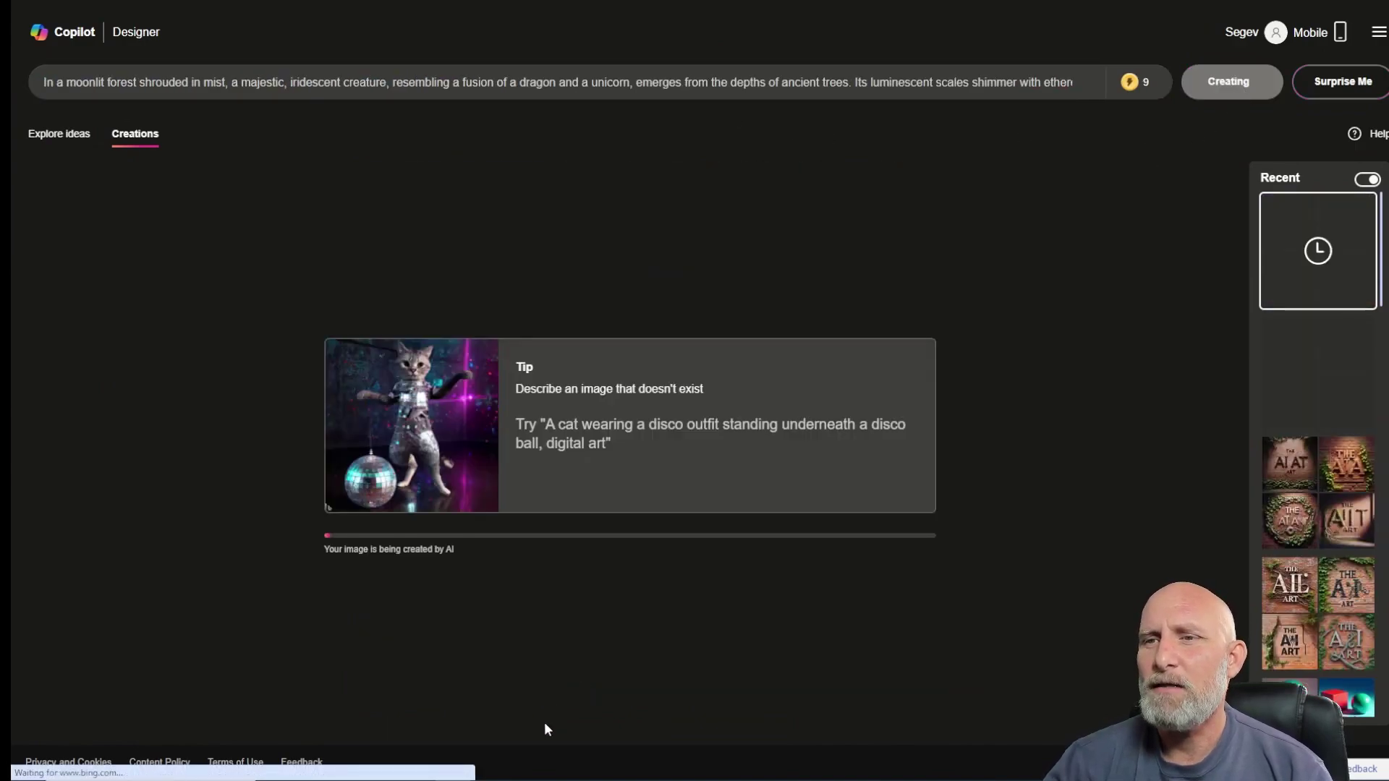
- Switch to Discord and submit a Midjourney /imagine prompt with the copied forest creature paragraph
key(alt+Tab)
click(500, 761)
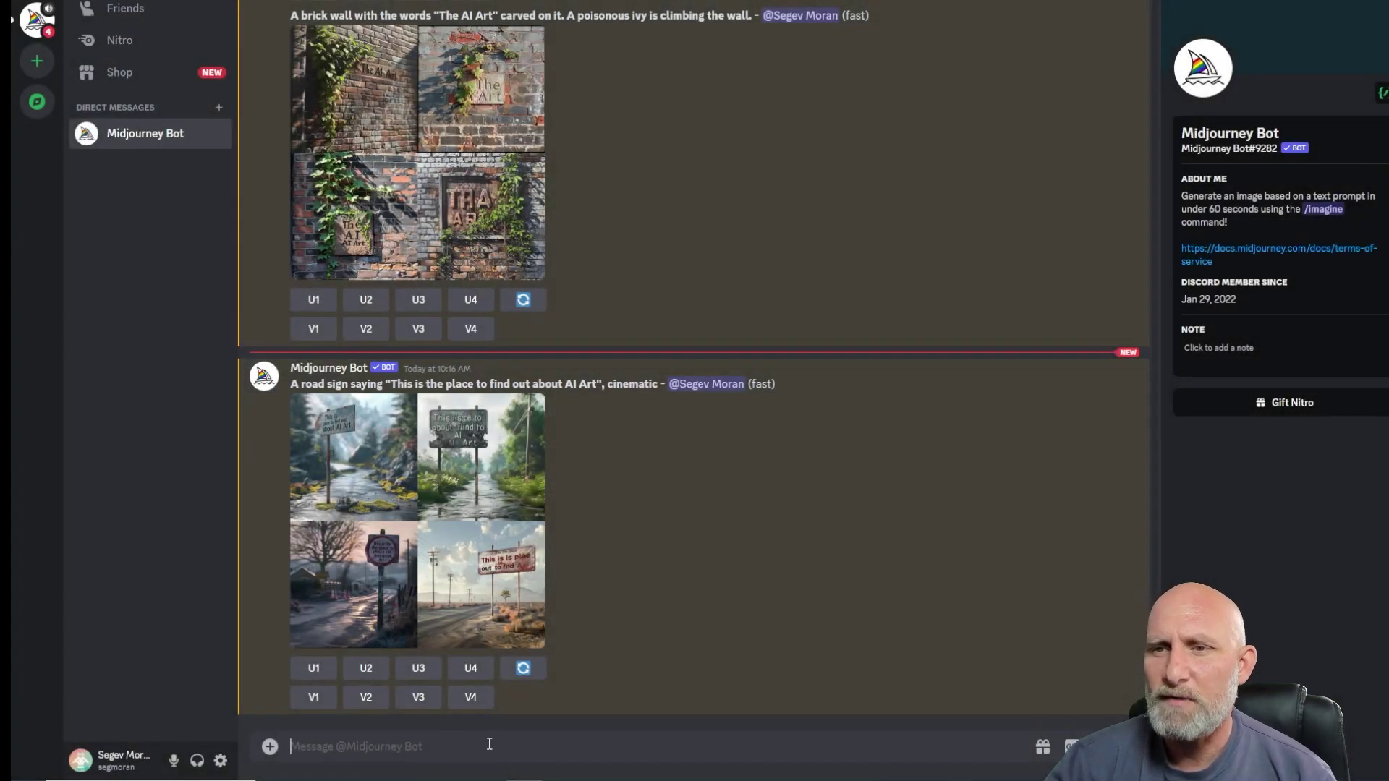
text(/ima)
key(Tab)
key(ctrl+v)
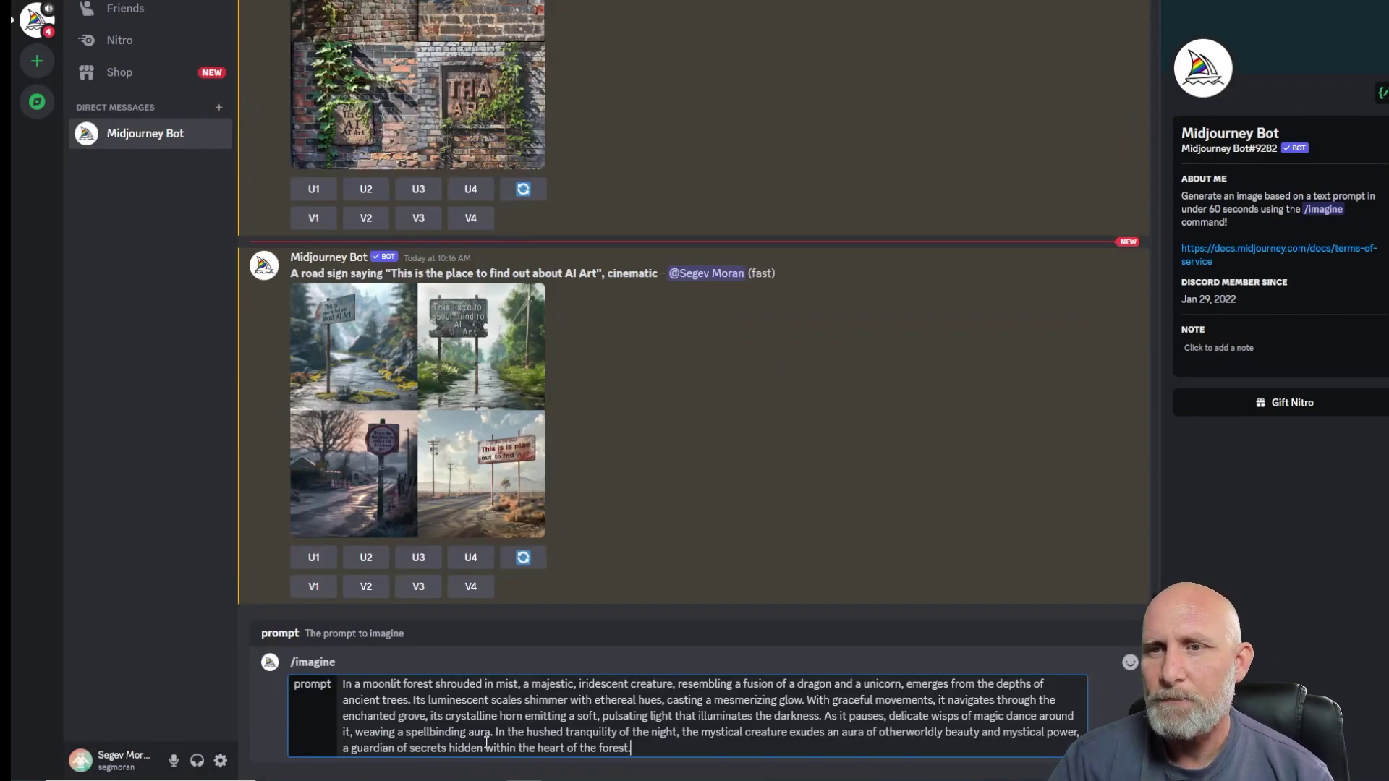
key(Return)
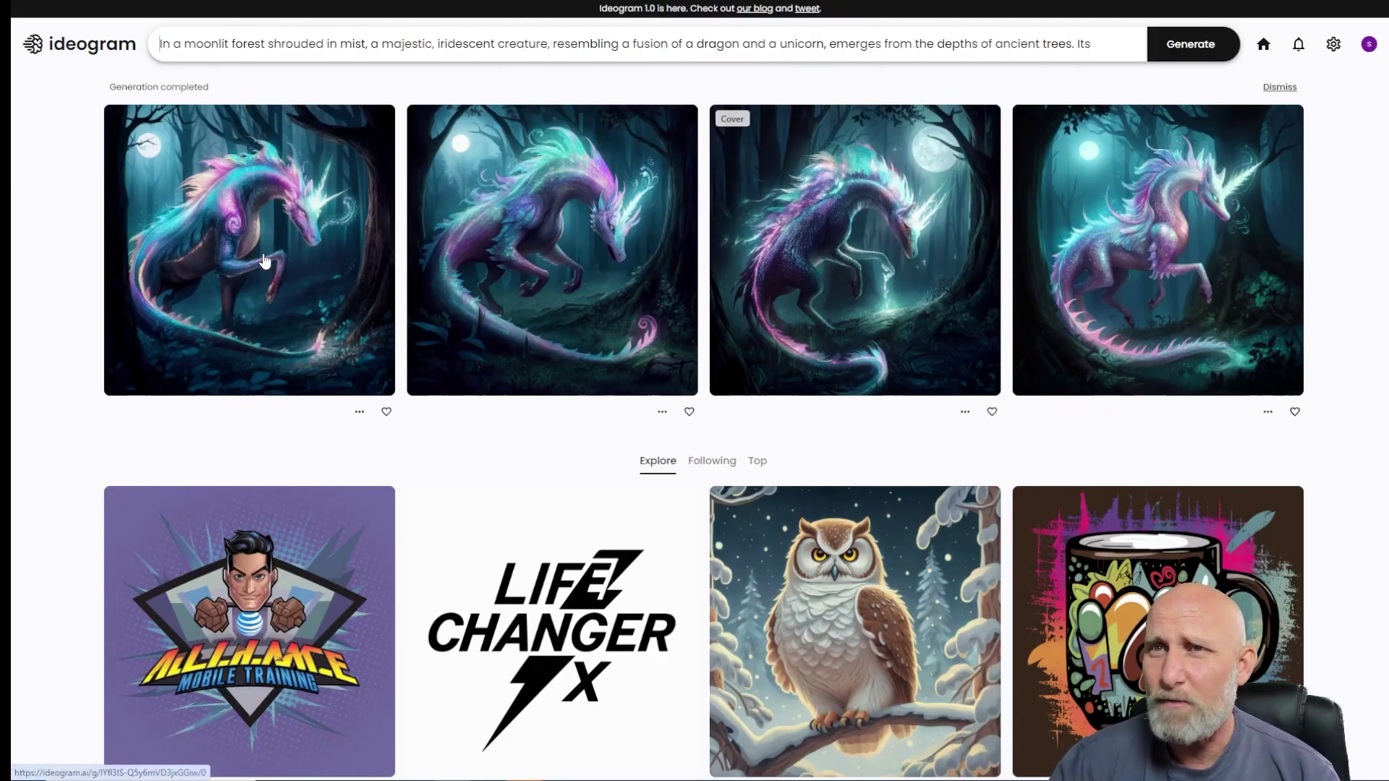
- Switch to Ideogram and examine the four generated dragon-unicorn images enlarged, starting with the first one
click(265, 261)
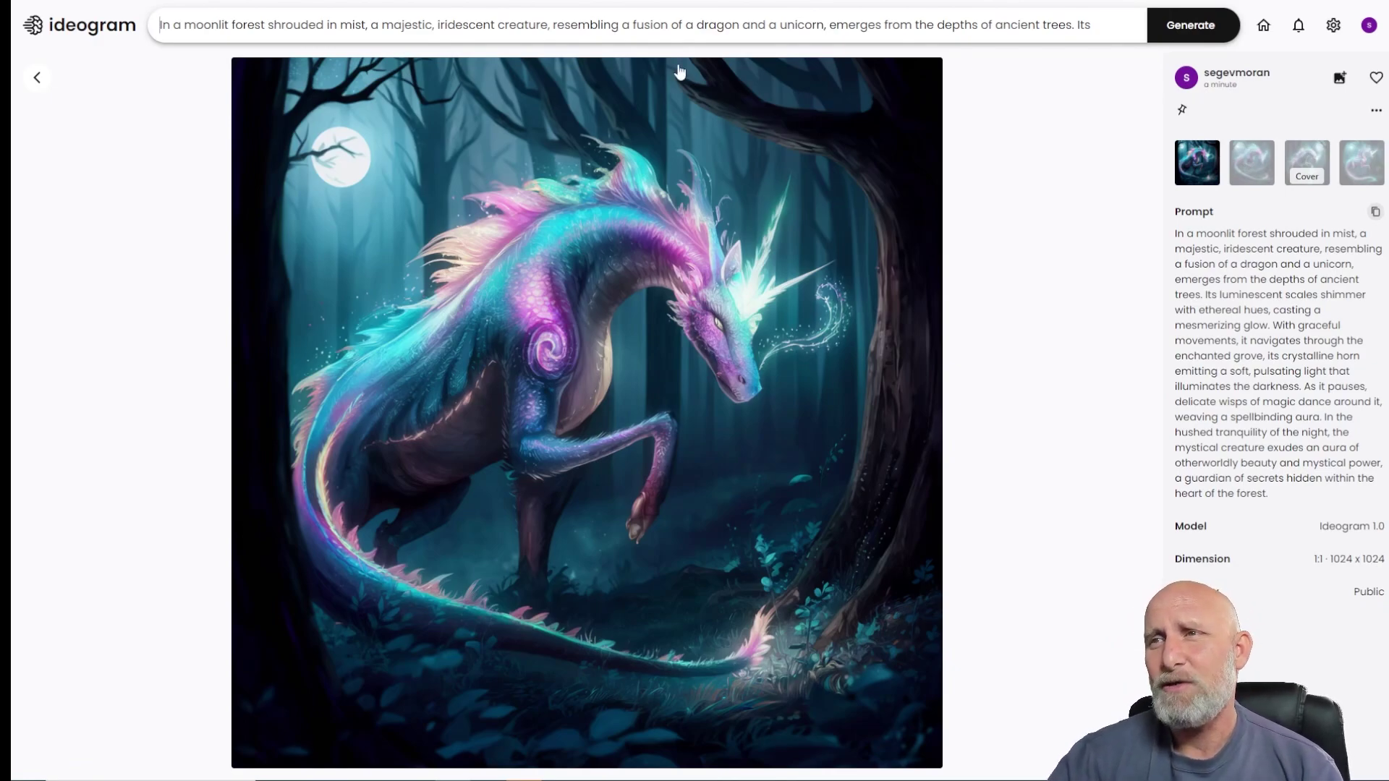
key(Right)
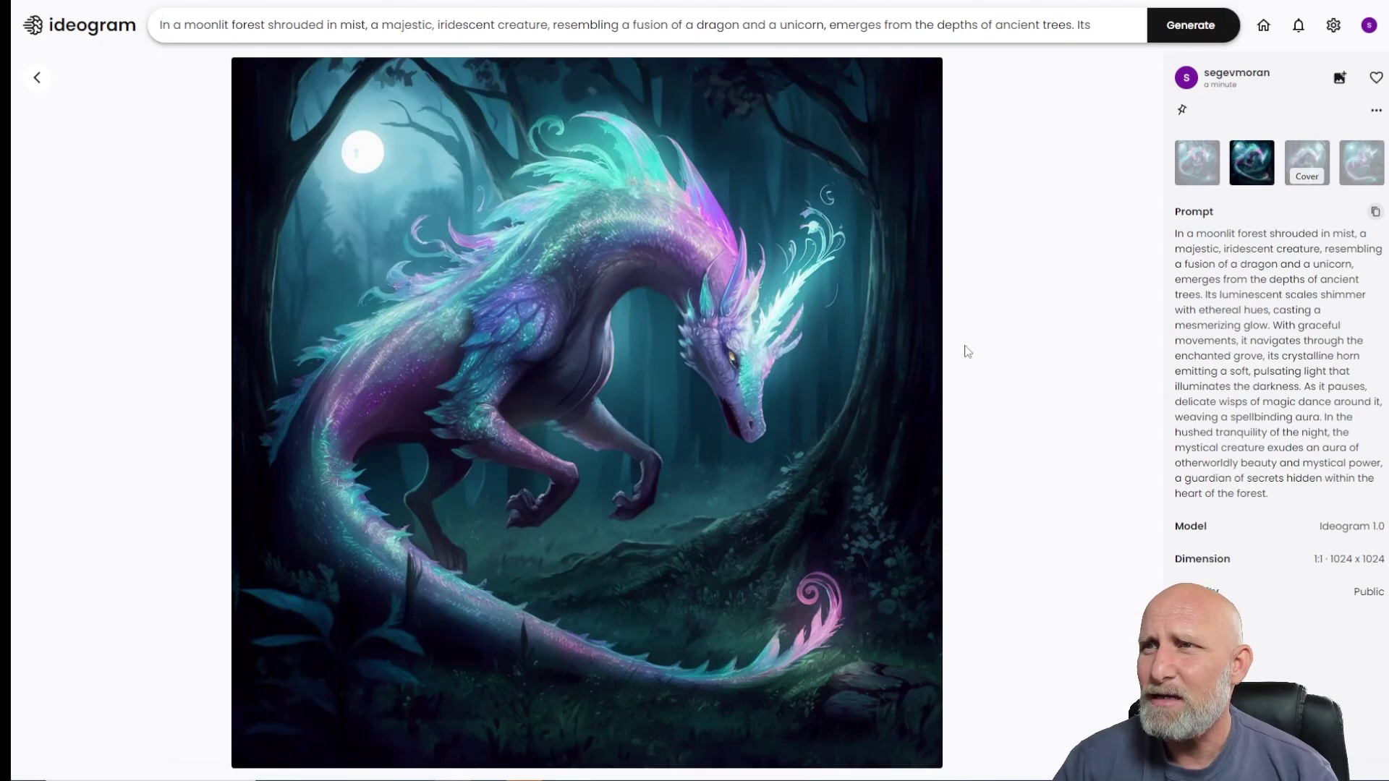
key(Right)
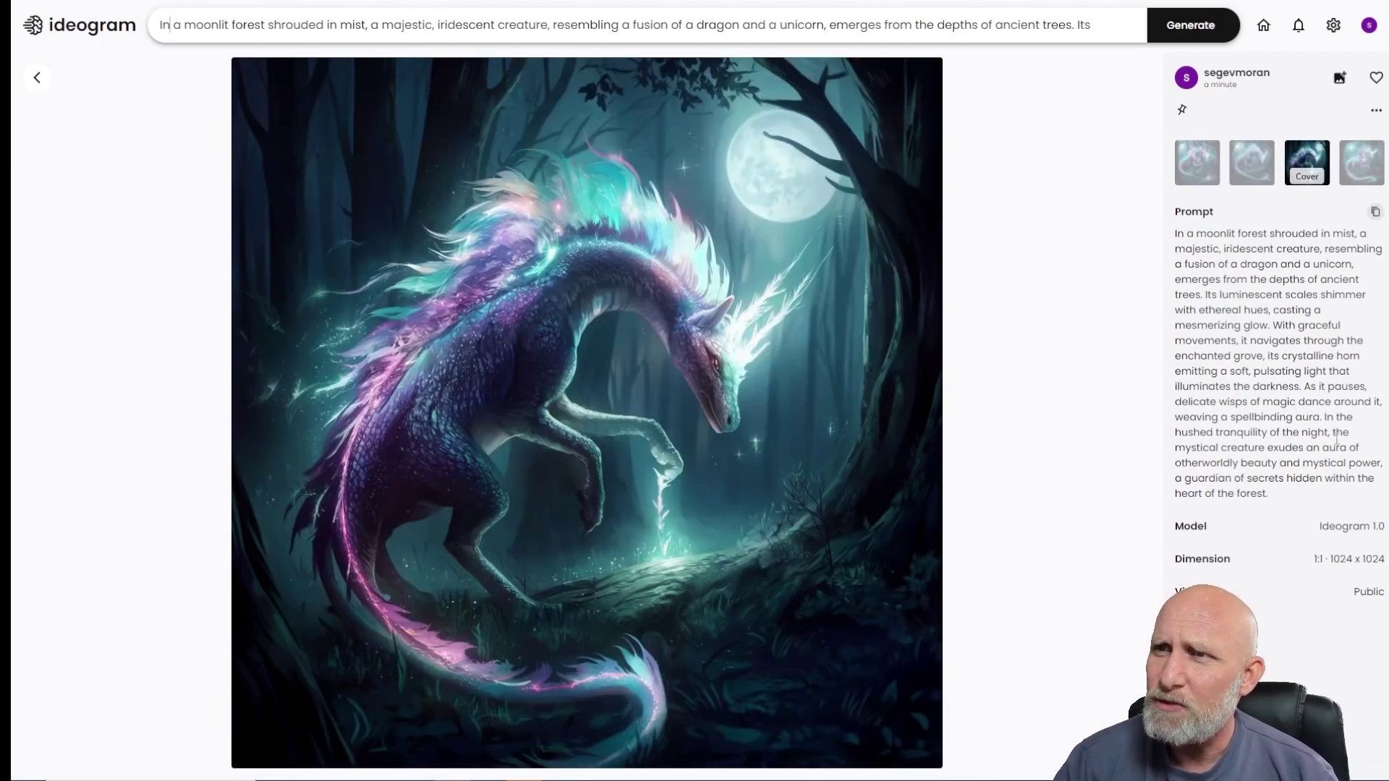
key(Right)
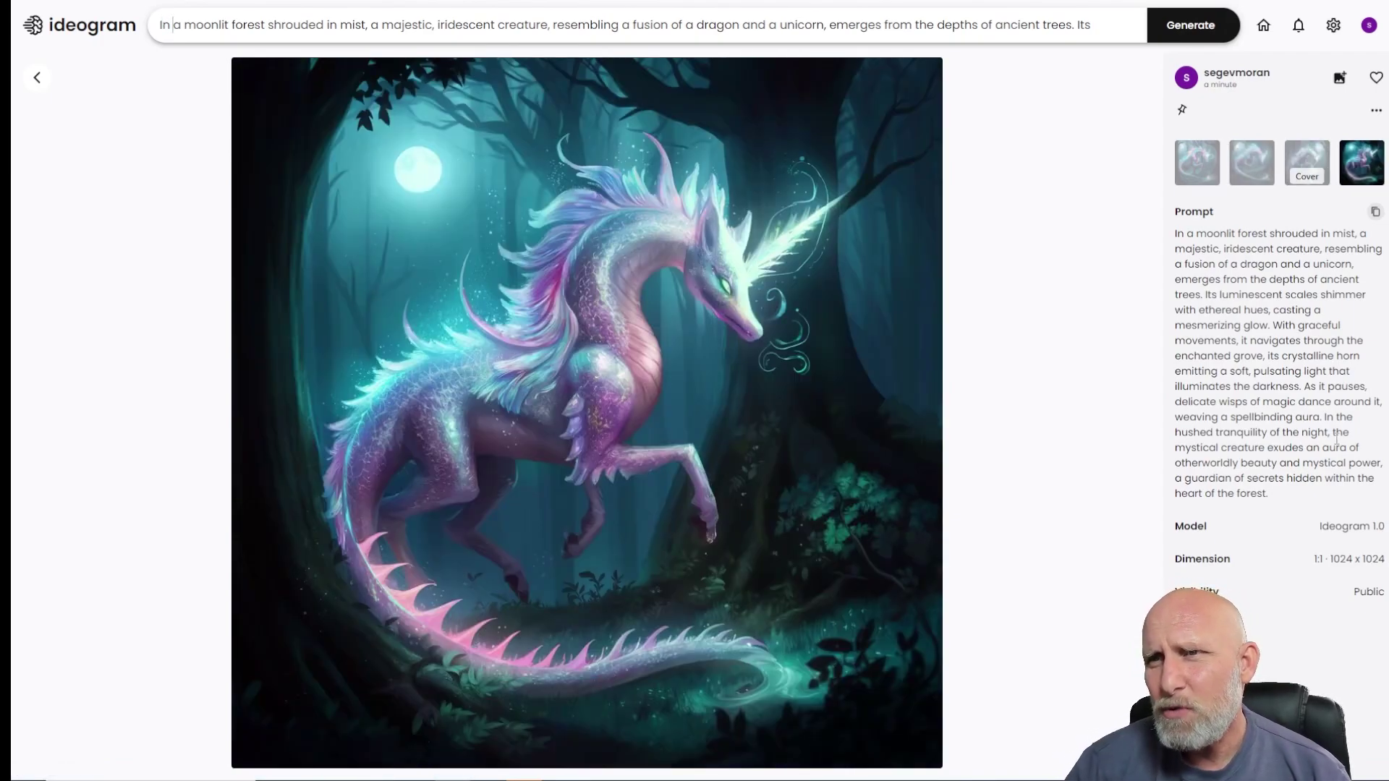
key(Right)
key(Left)
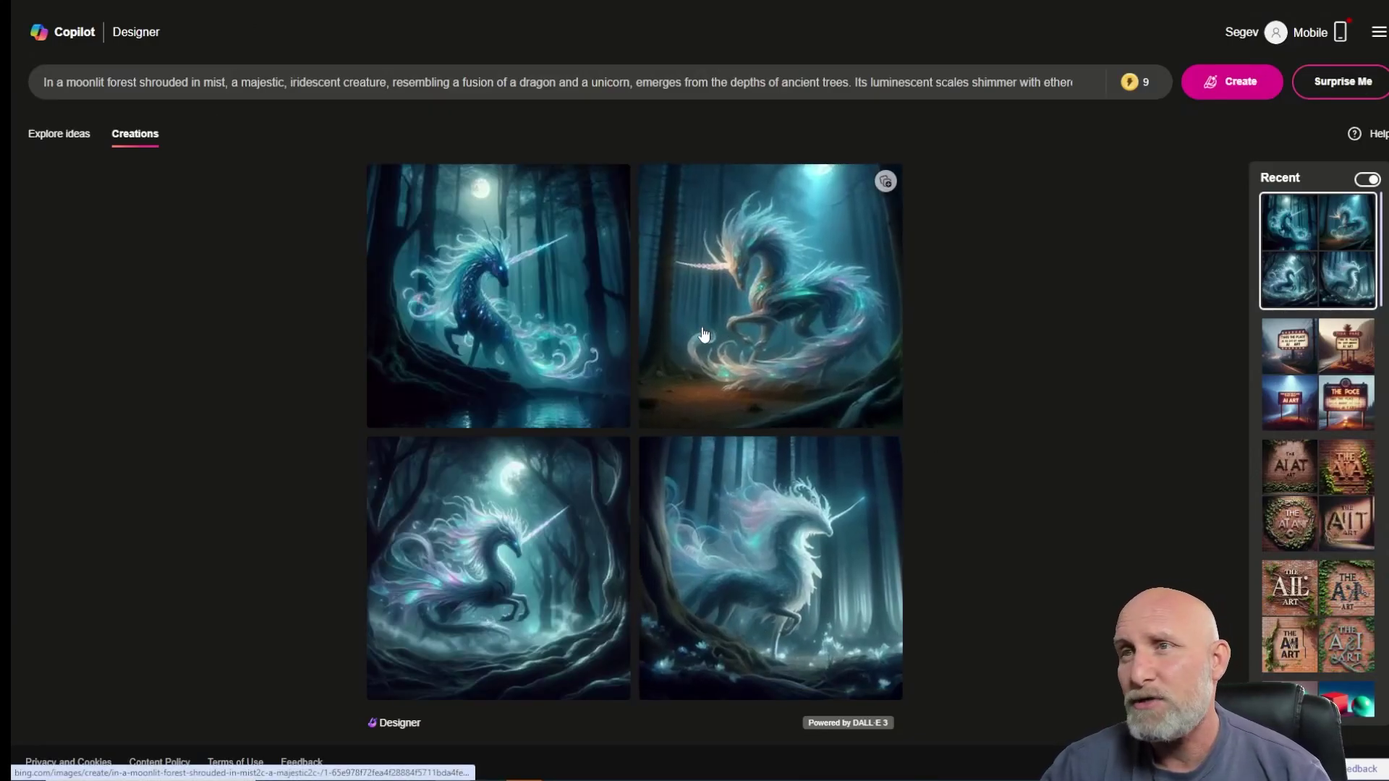
- Examine the second dragon-unicorn image enlarged, compare it with the first one and return to the second
click(745, 322)
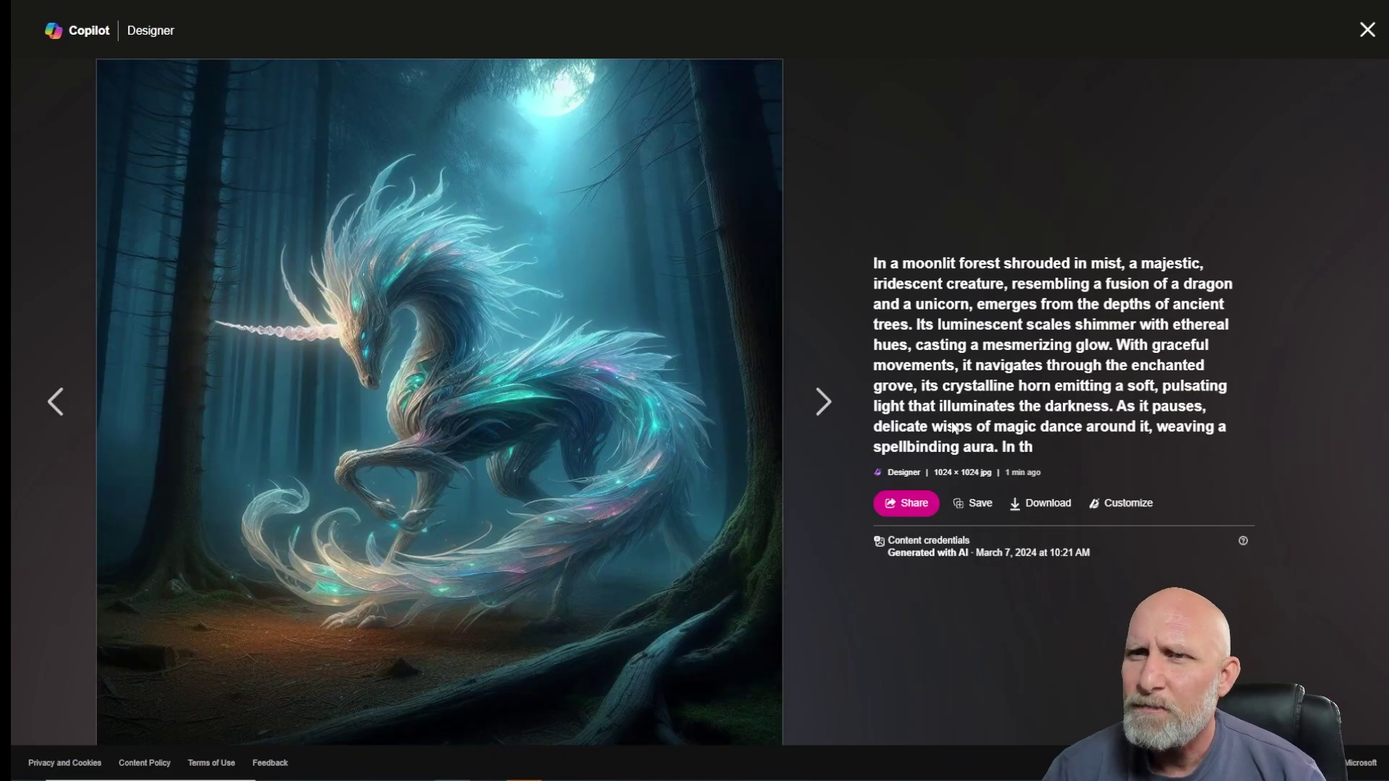
key(Left)
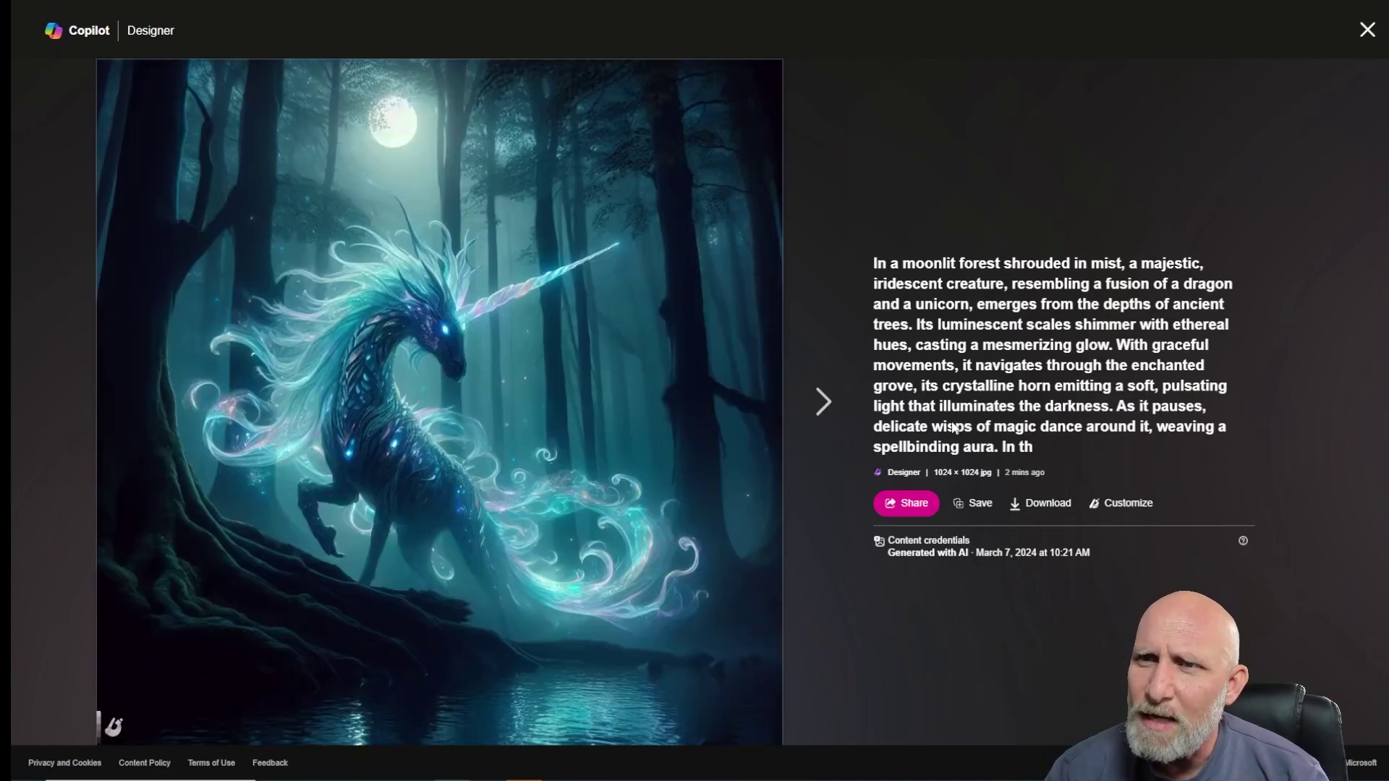
key(Right)
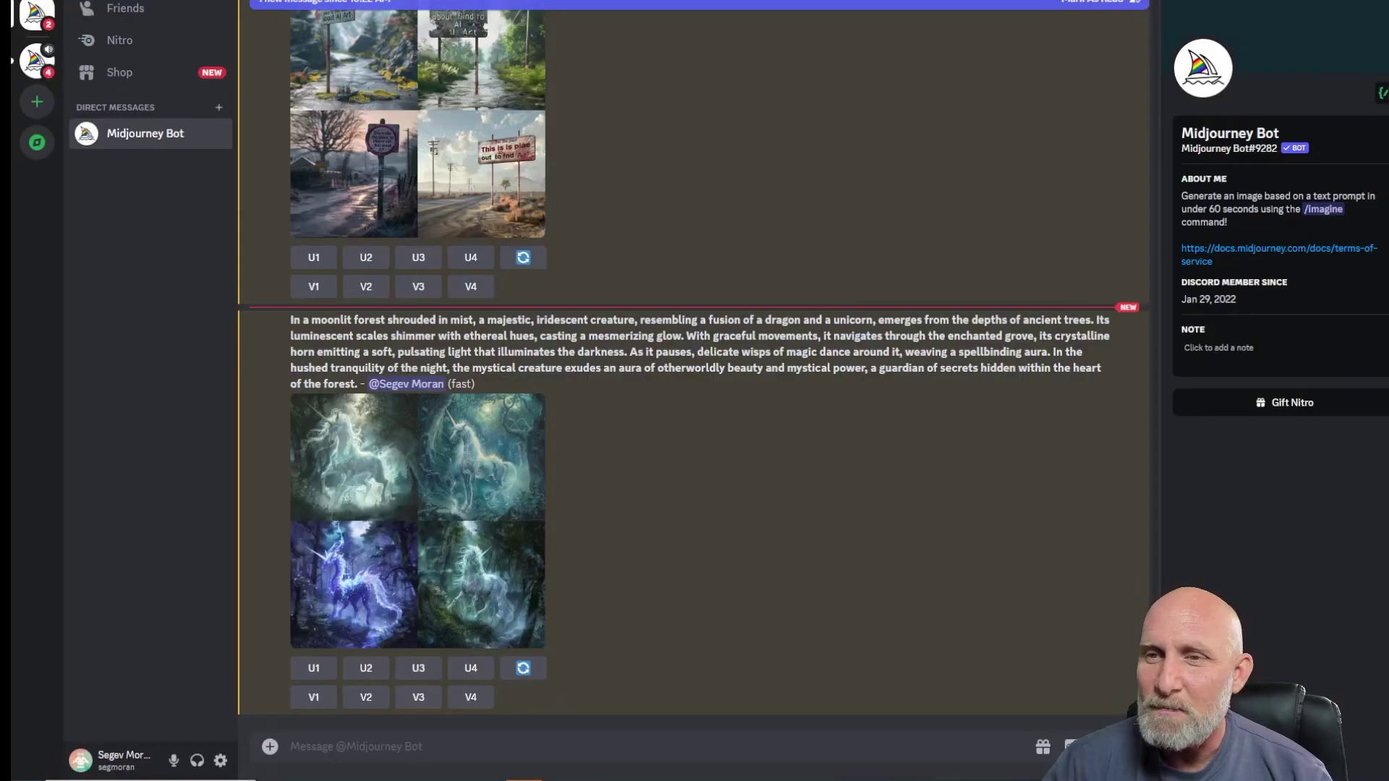
- Enlarge the Midjourney grid of the moonlit forest creature and open it in the browser
click(358, 470)
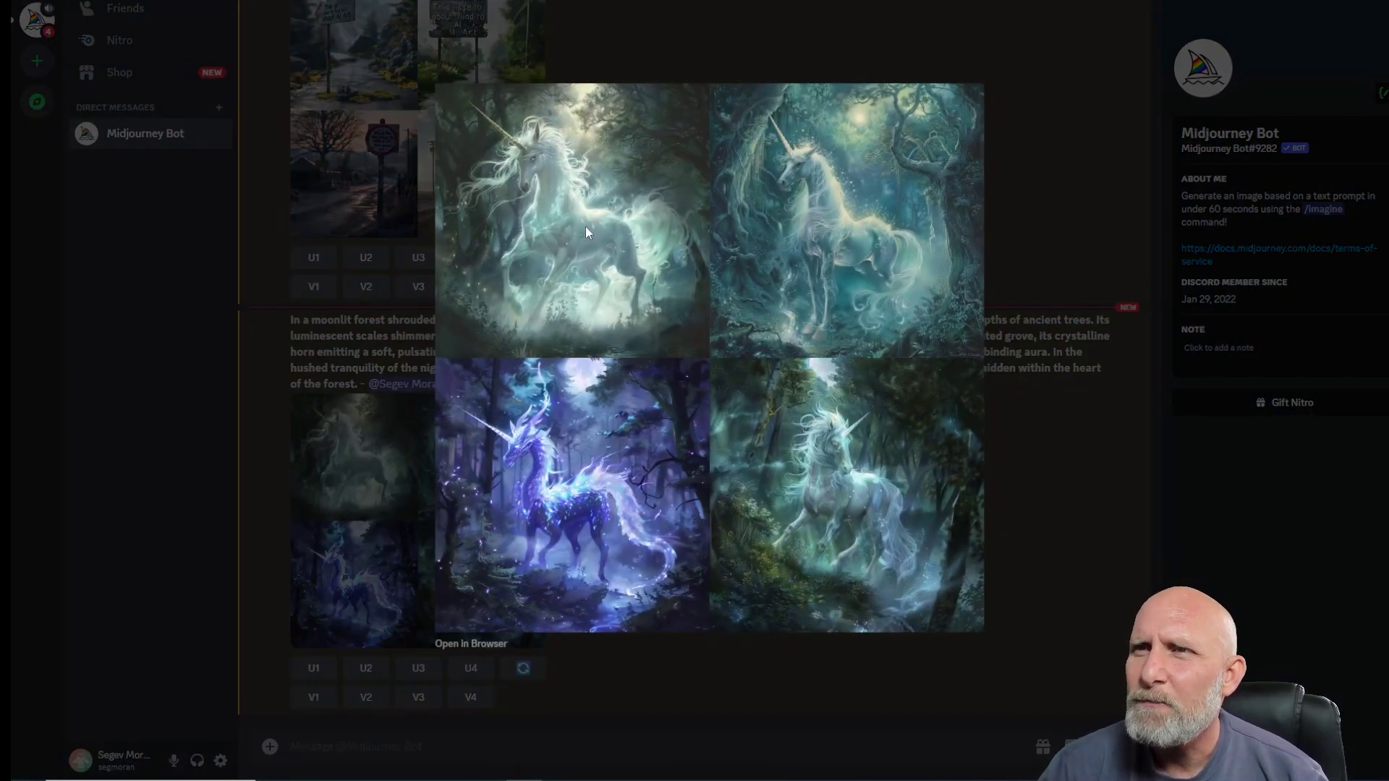
right_click(581, 264)
click(487, 646)
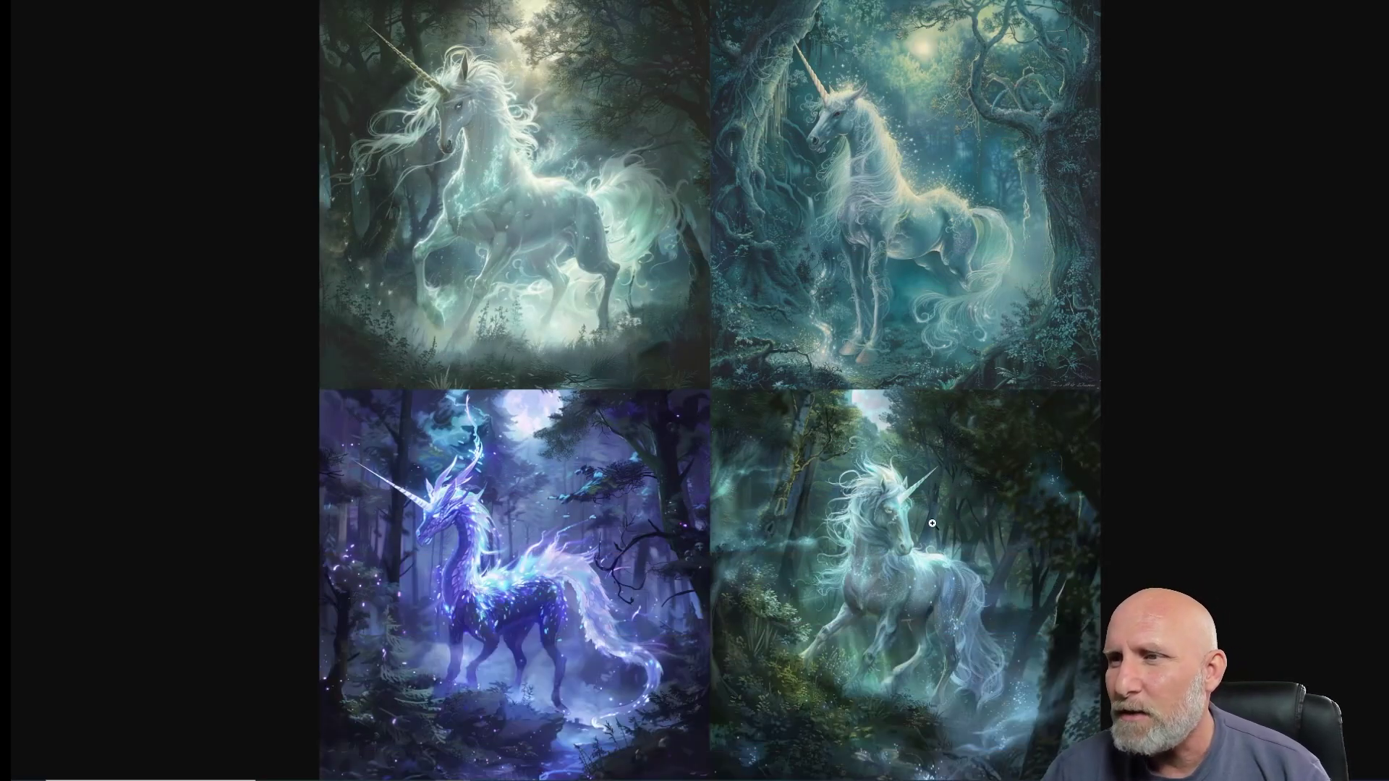
- Examine the two lower creature images of the Midjourney grid at full size, checking the purple dragon-unicorn and the white unicorn
click(885, 518)
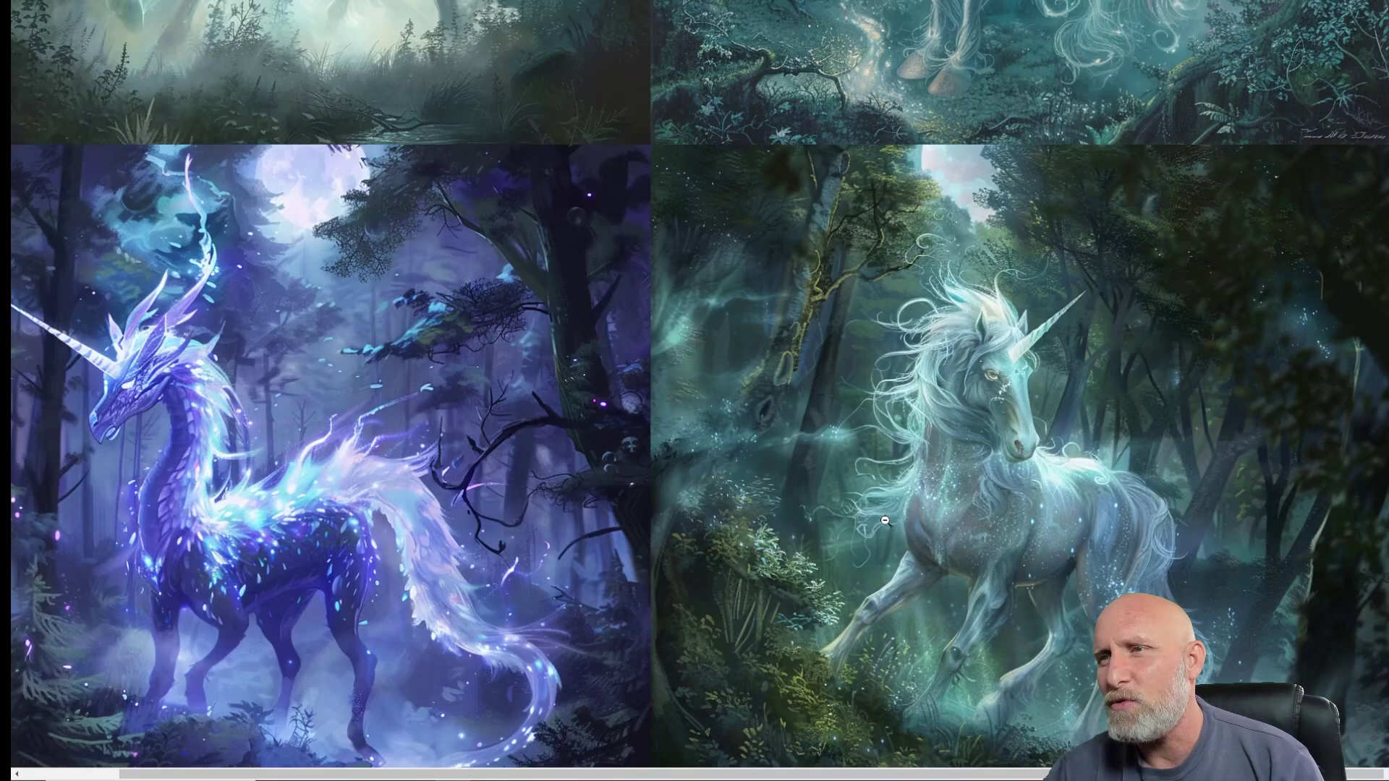
scroll(1121, 456, down, 2)
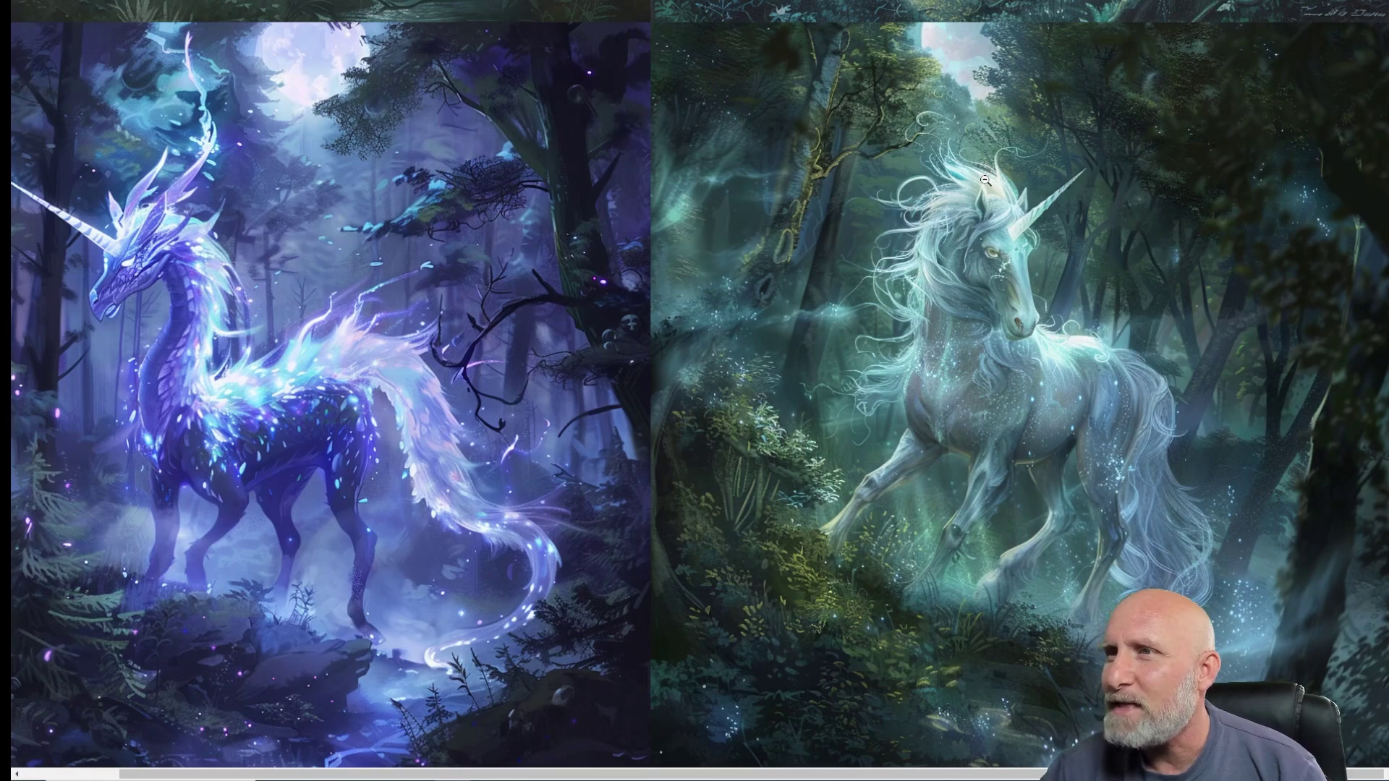
scroll(699, 384, up, 1)
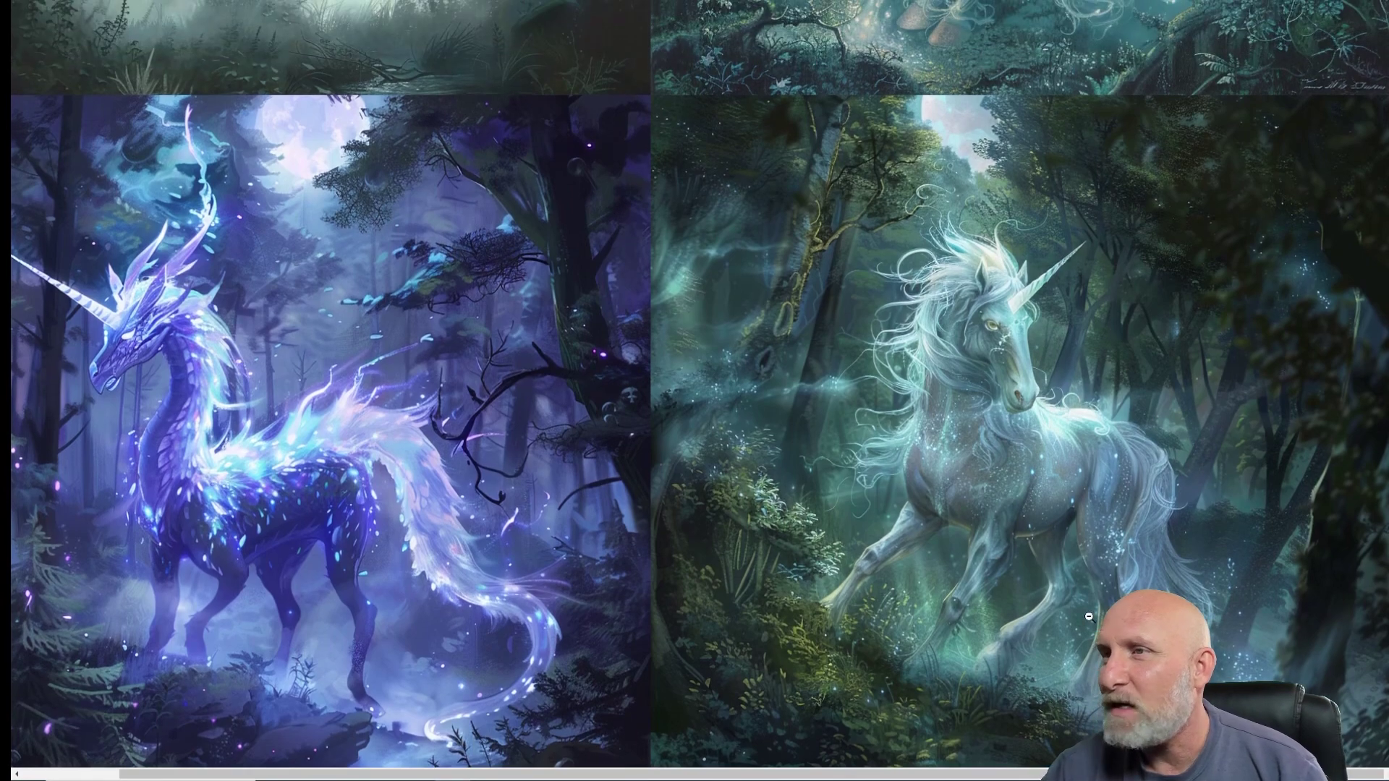
scroll(1084, 571, down, 1)
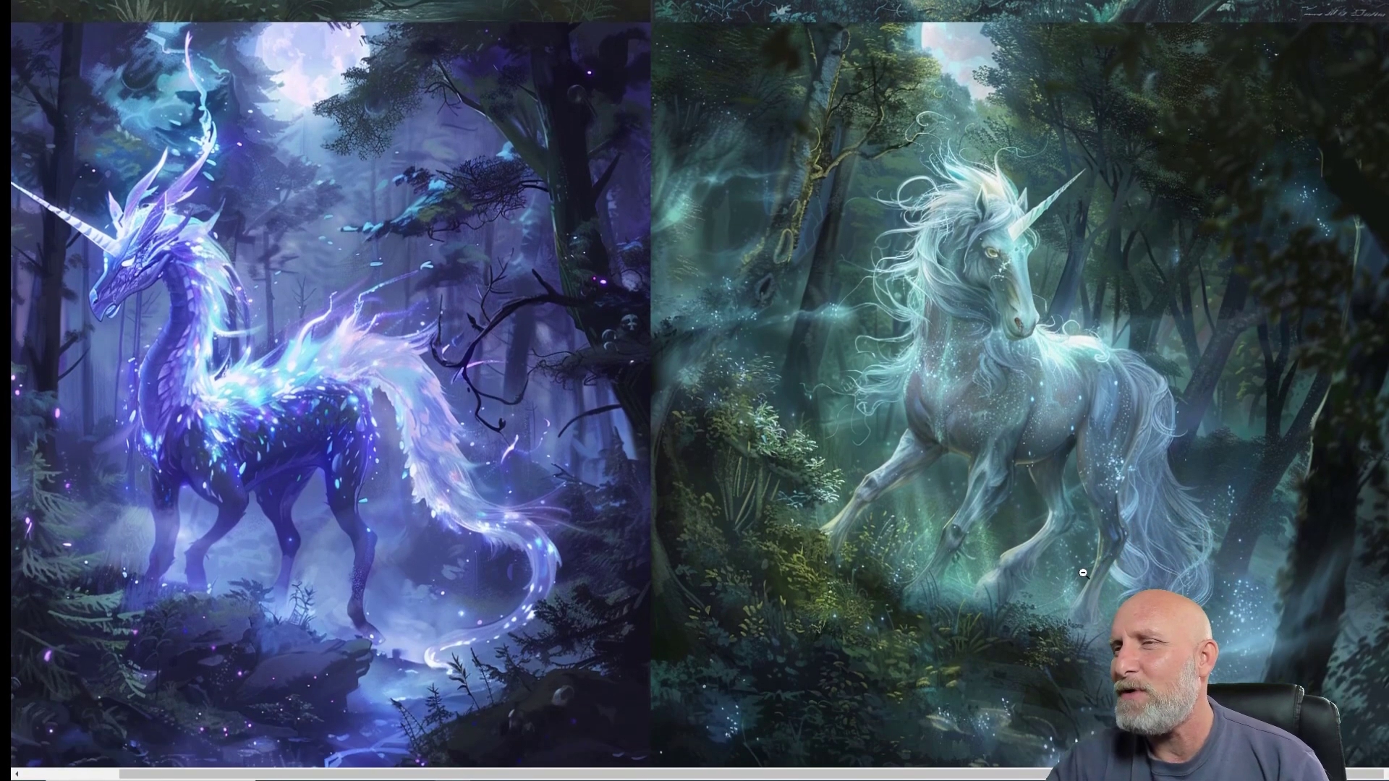
scroll(1083, 570, up, 3)
scroll(1084, 570, down, 3)
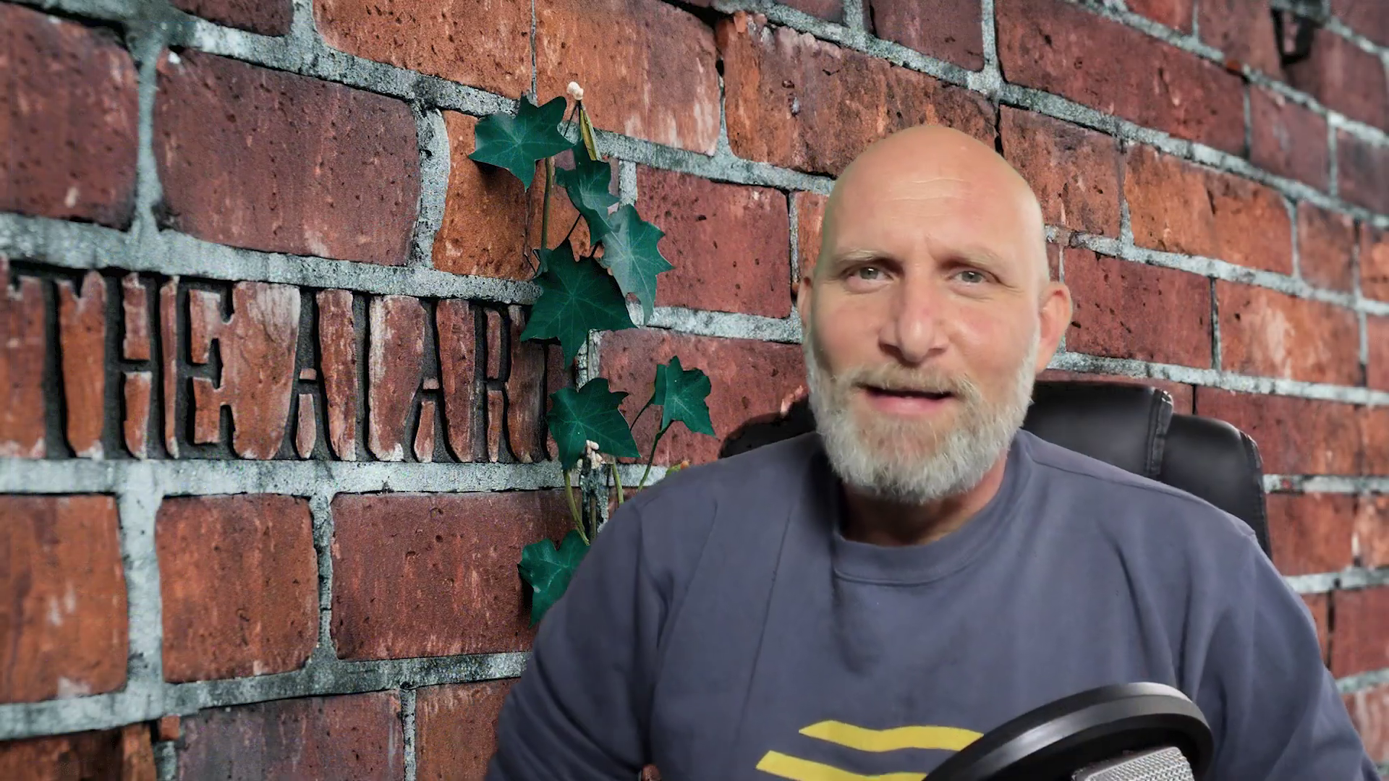